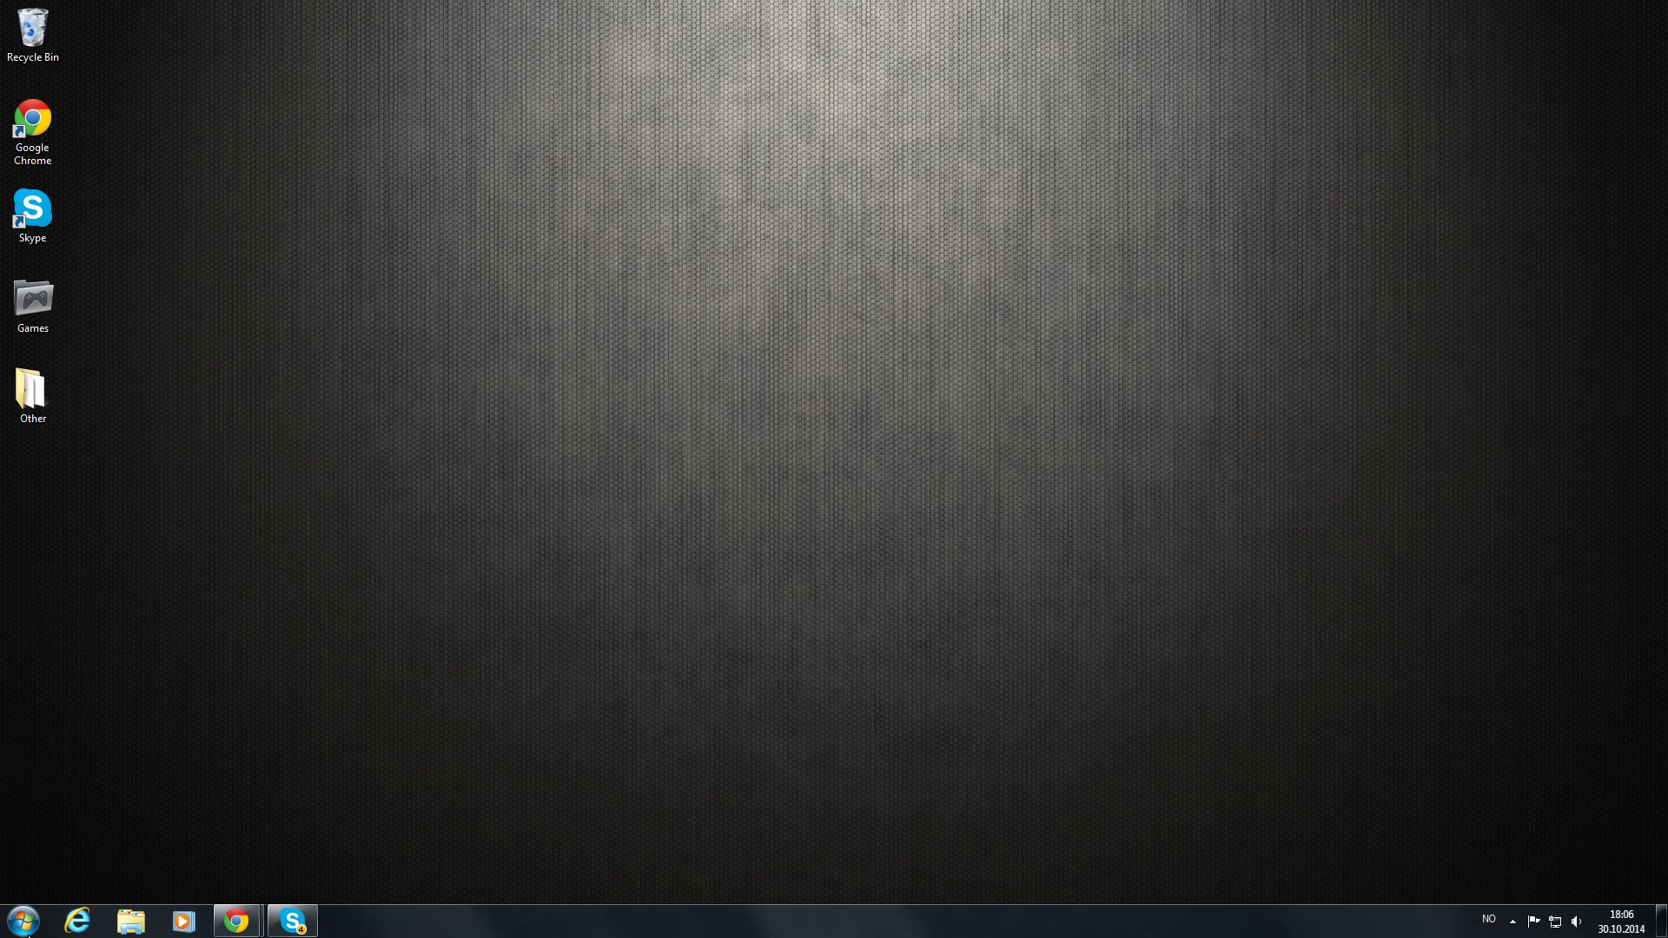
# - Check Computer's System properties (64-bit Windows 7, 16 GB RAM), then close the window
pyautogui.click(26, 930)
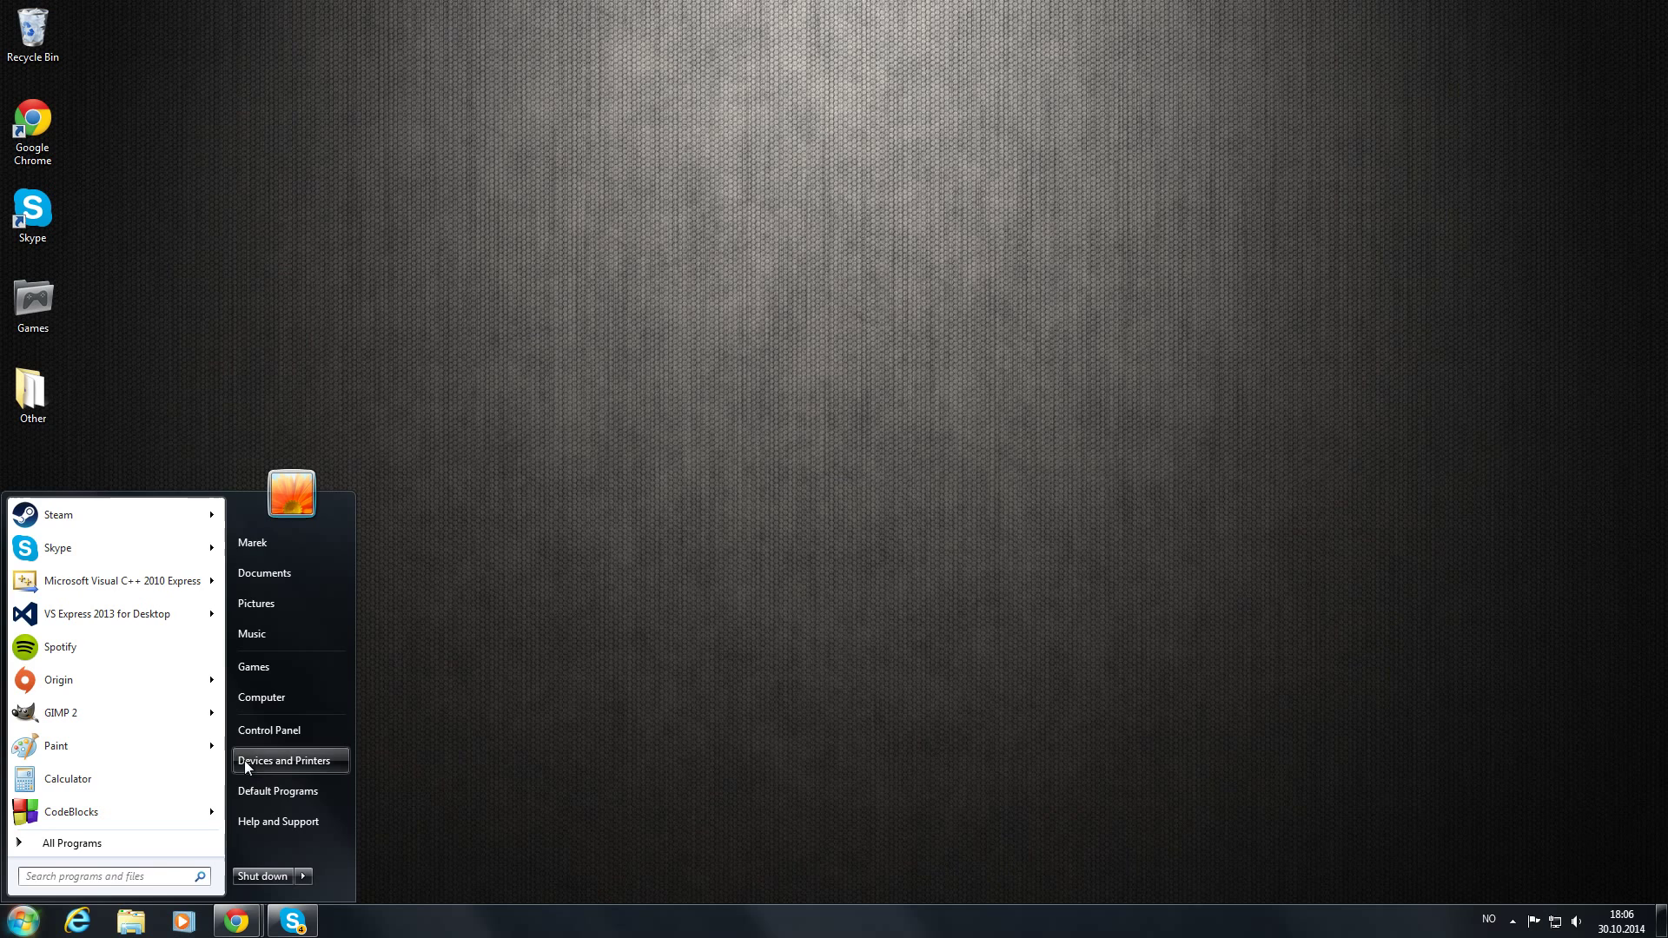
pyautogui.rightClick(260, 707)
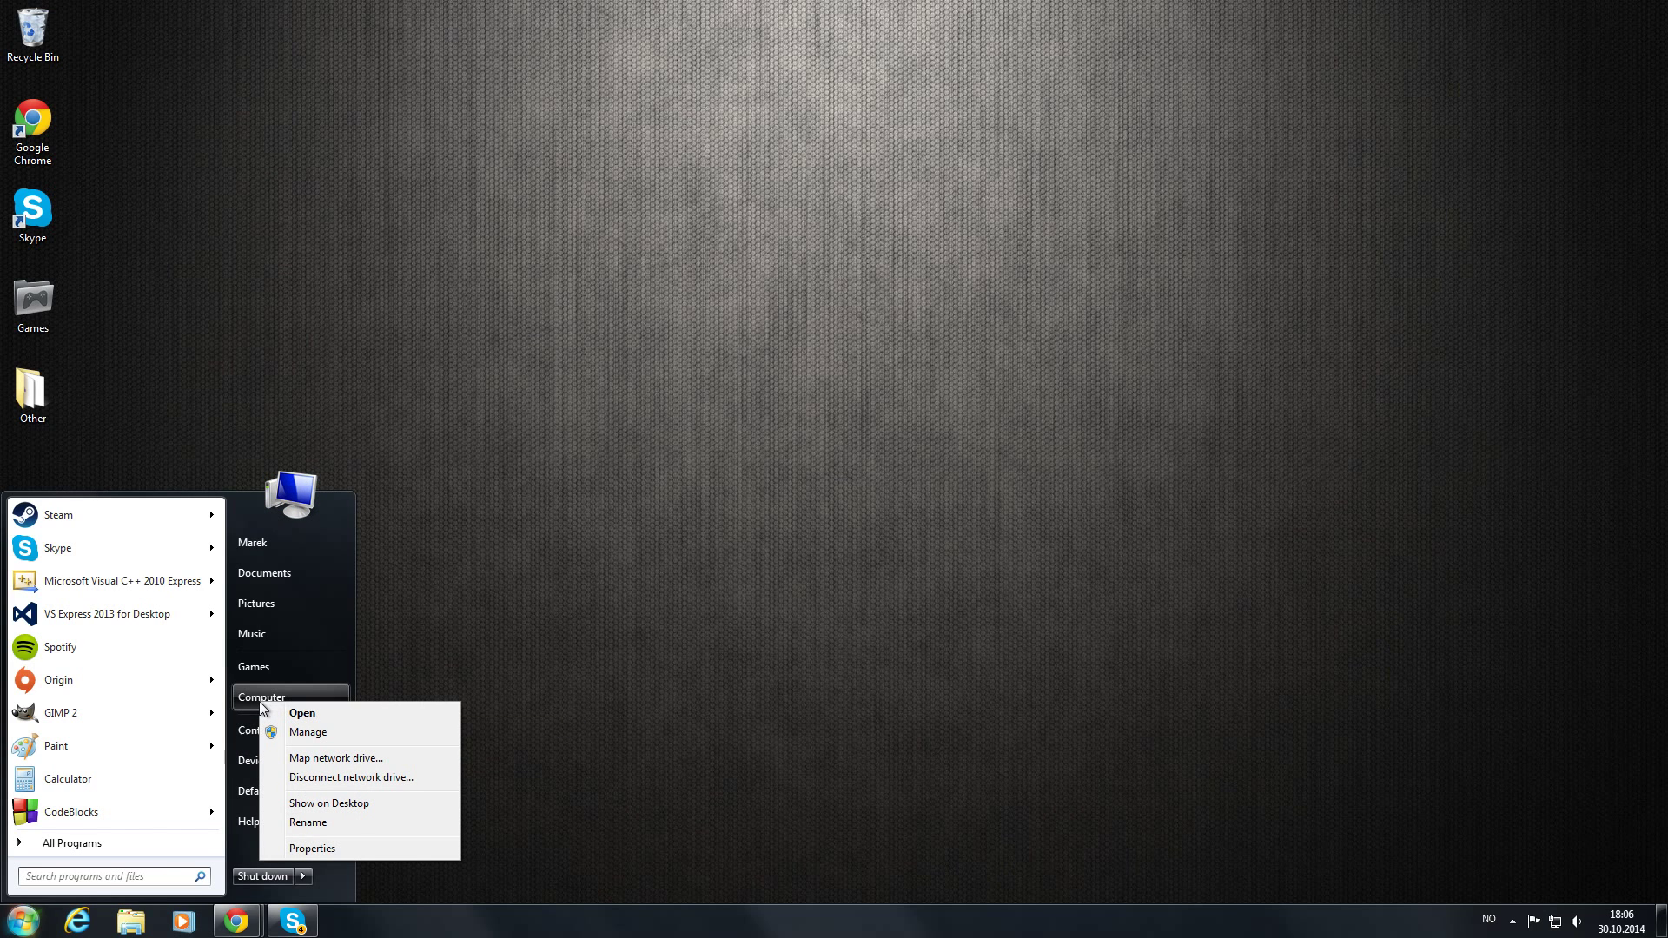
pyautogui.click(326, 849)
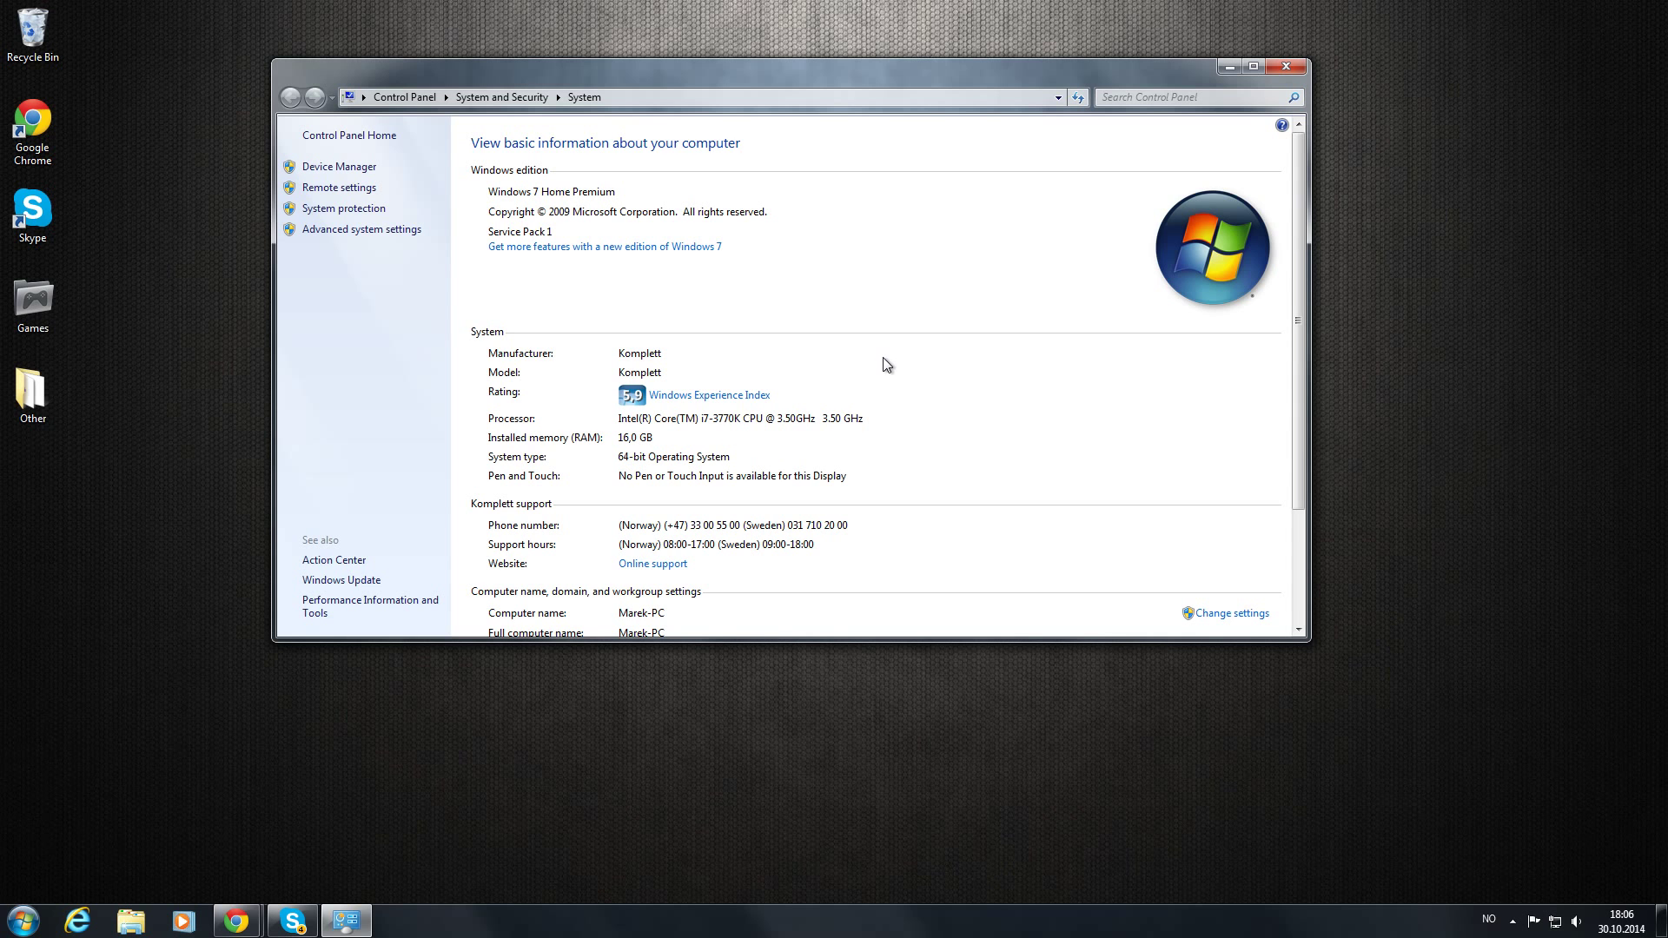
pyautogui.click(1301, 68)
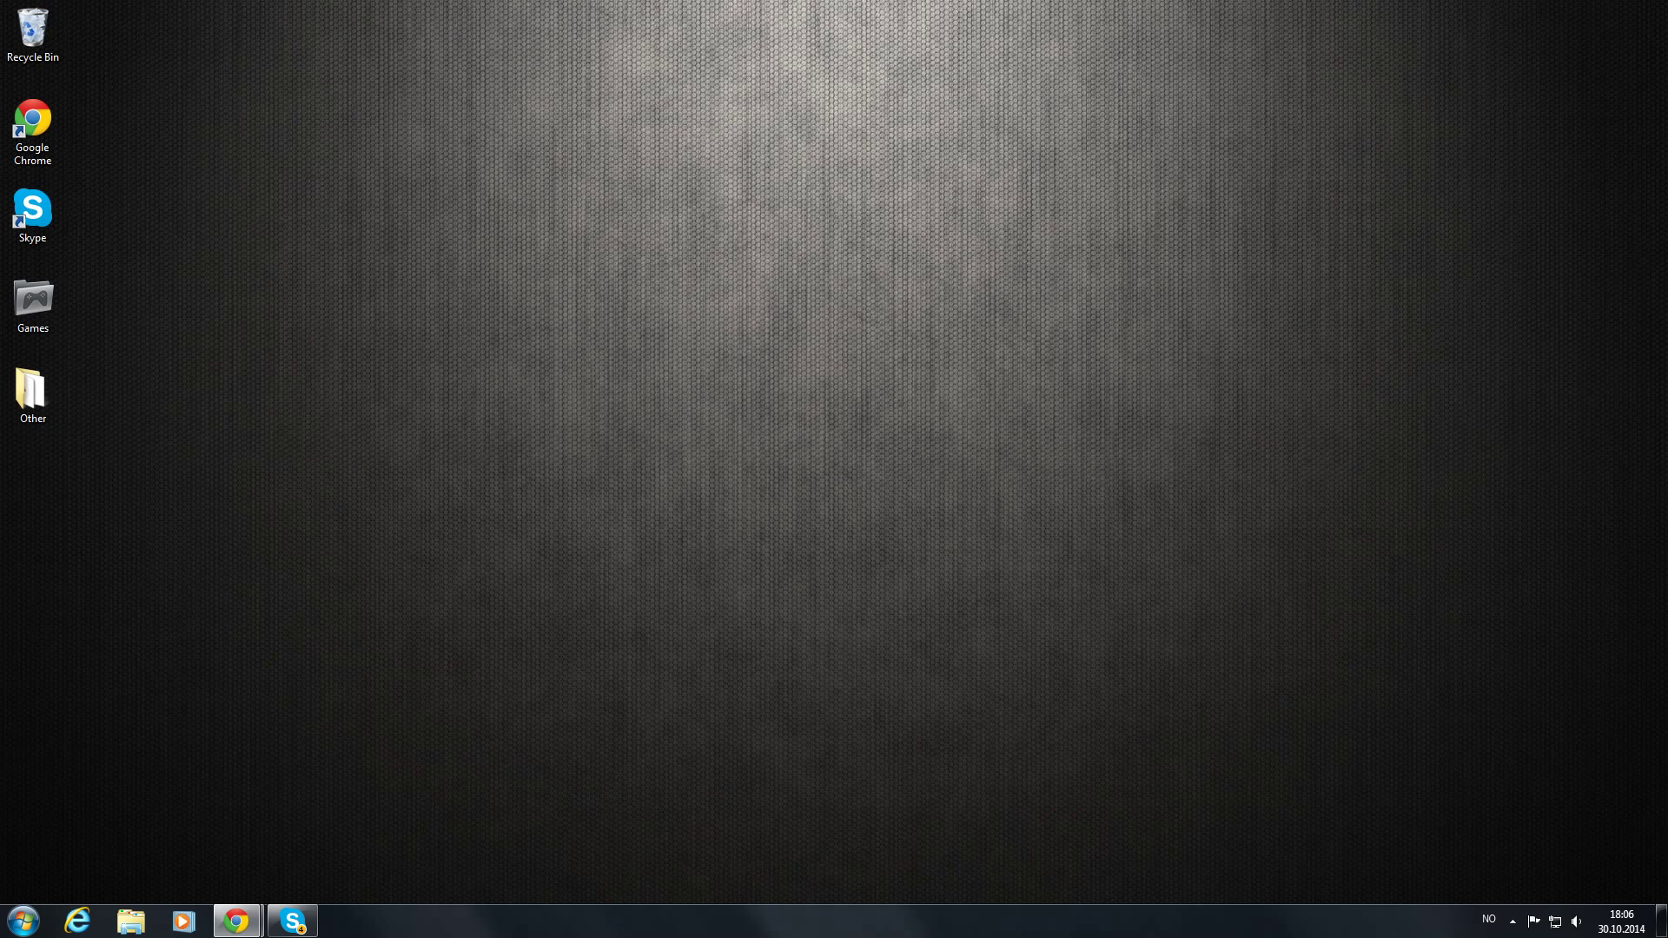
# - Download the Sphax PureBDcraft 128x128 pack for MC1.6.4 past the adf.ly ad, then close that tab
pyautogui.click(235, 921)
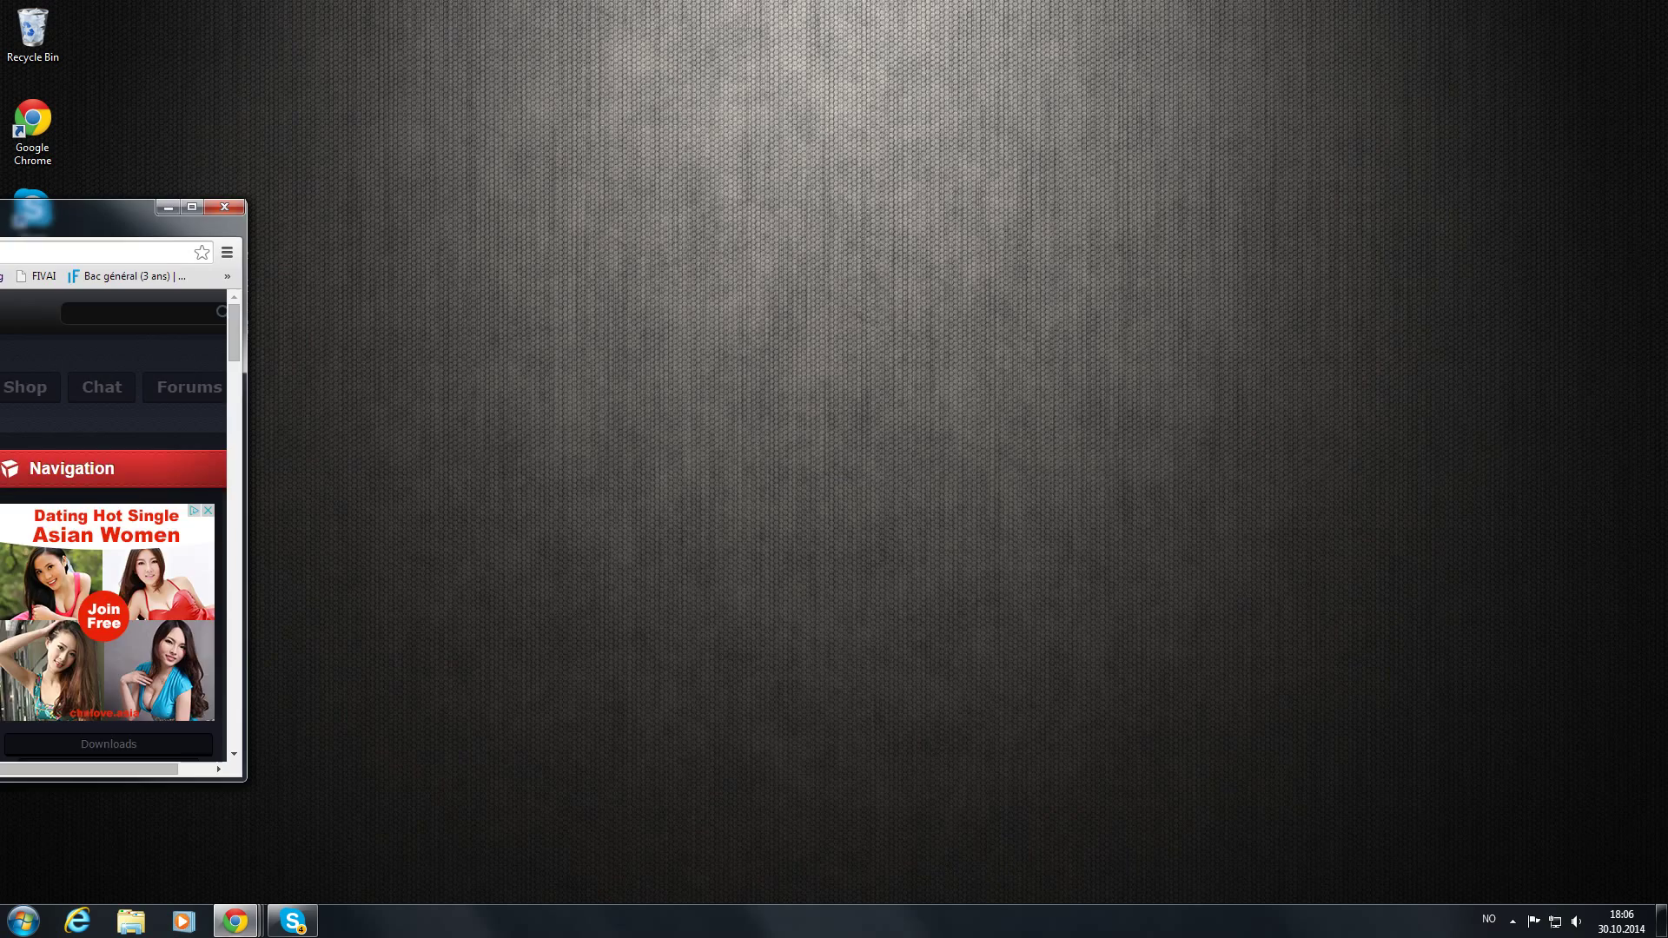
pyautogui.scroll(-5, 192, 372)
pyautogui.scroll(5, 198, 366)
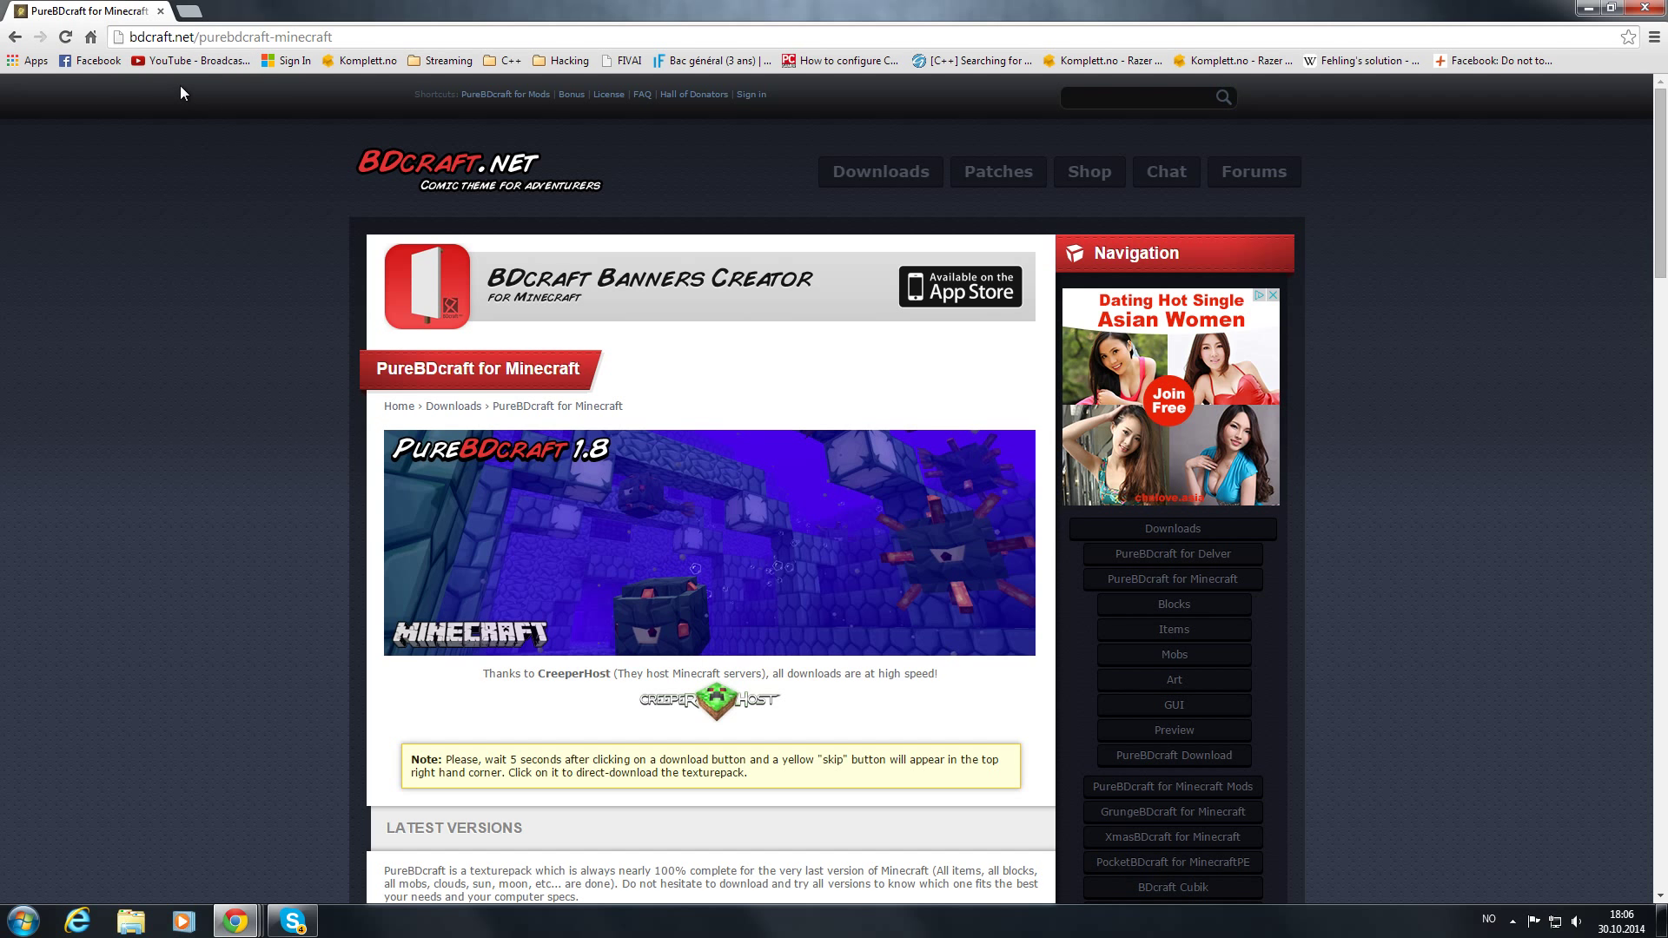
pyautogui.scroll(-20, 245, 254)
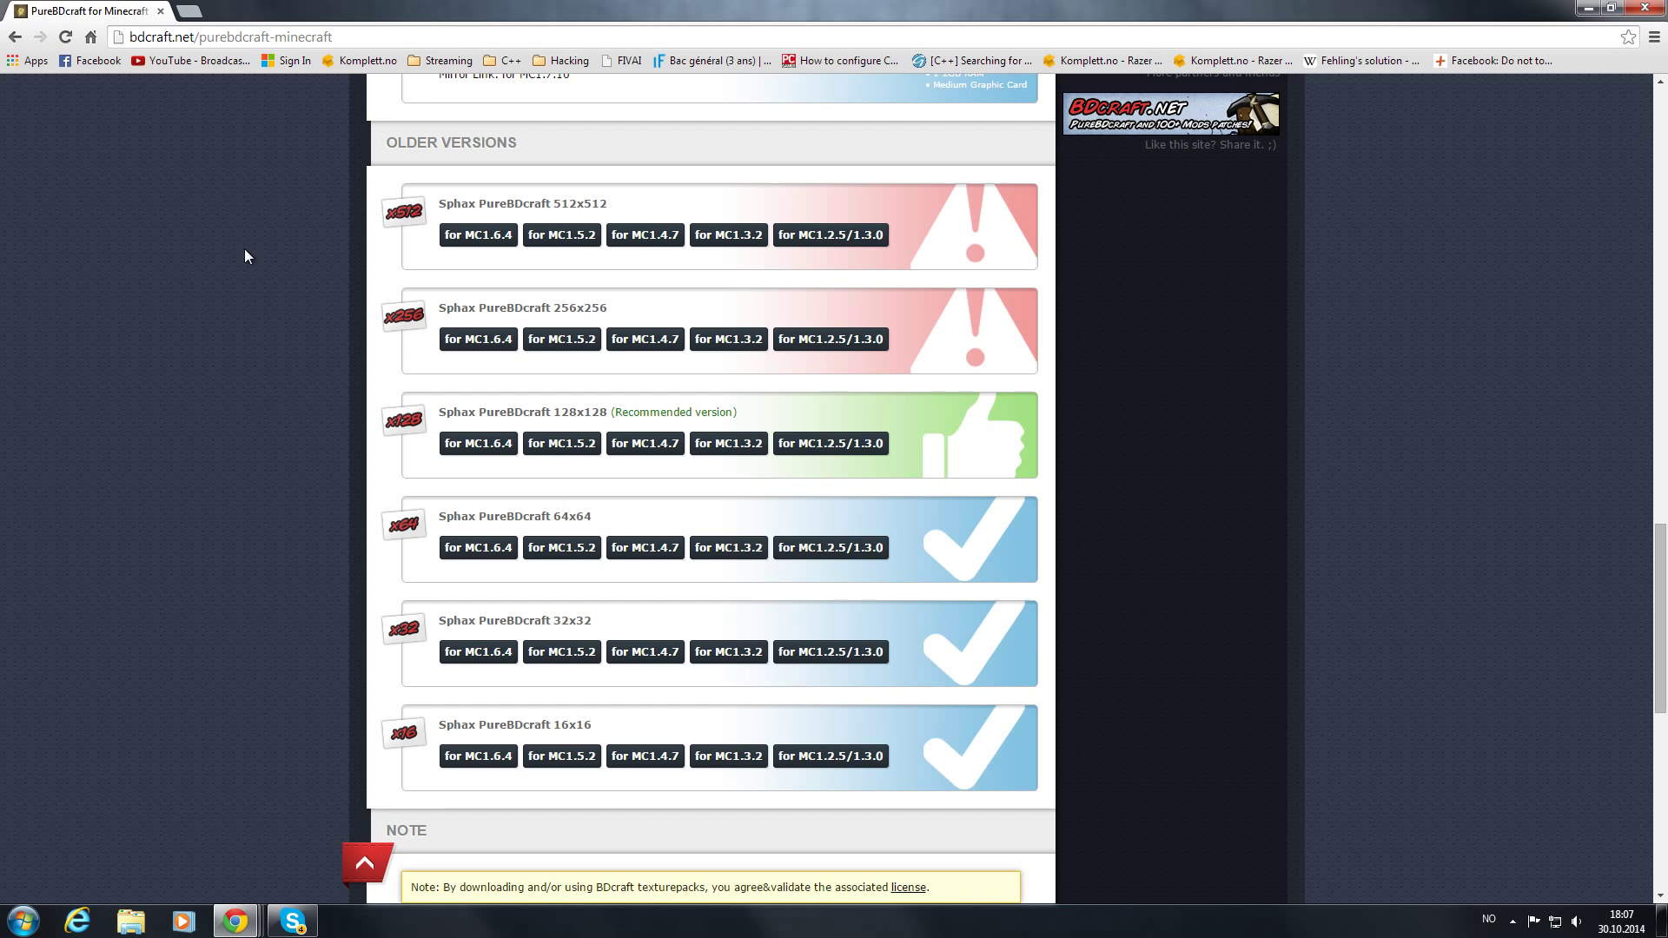
pyautogui.scroll(-1, 205, 365)
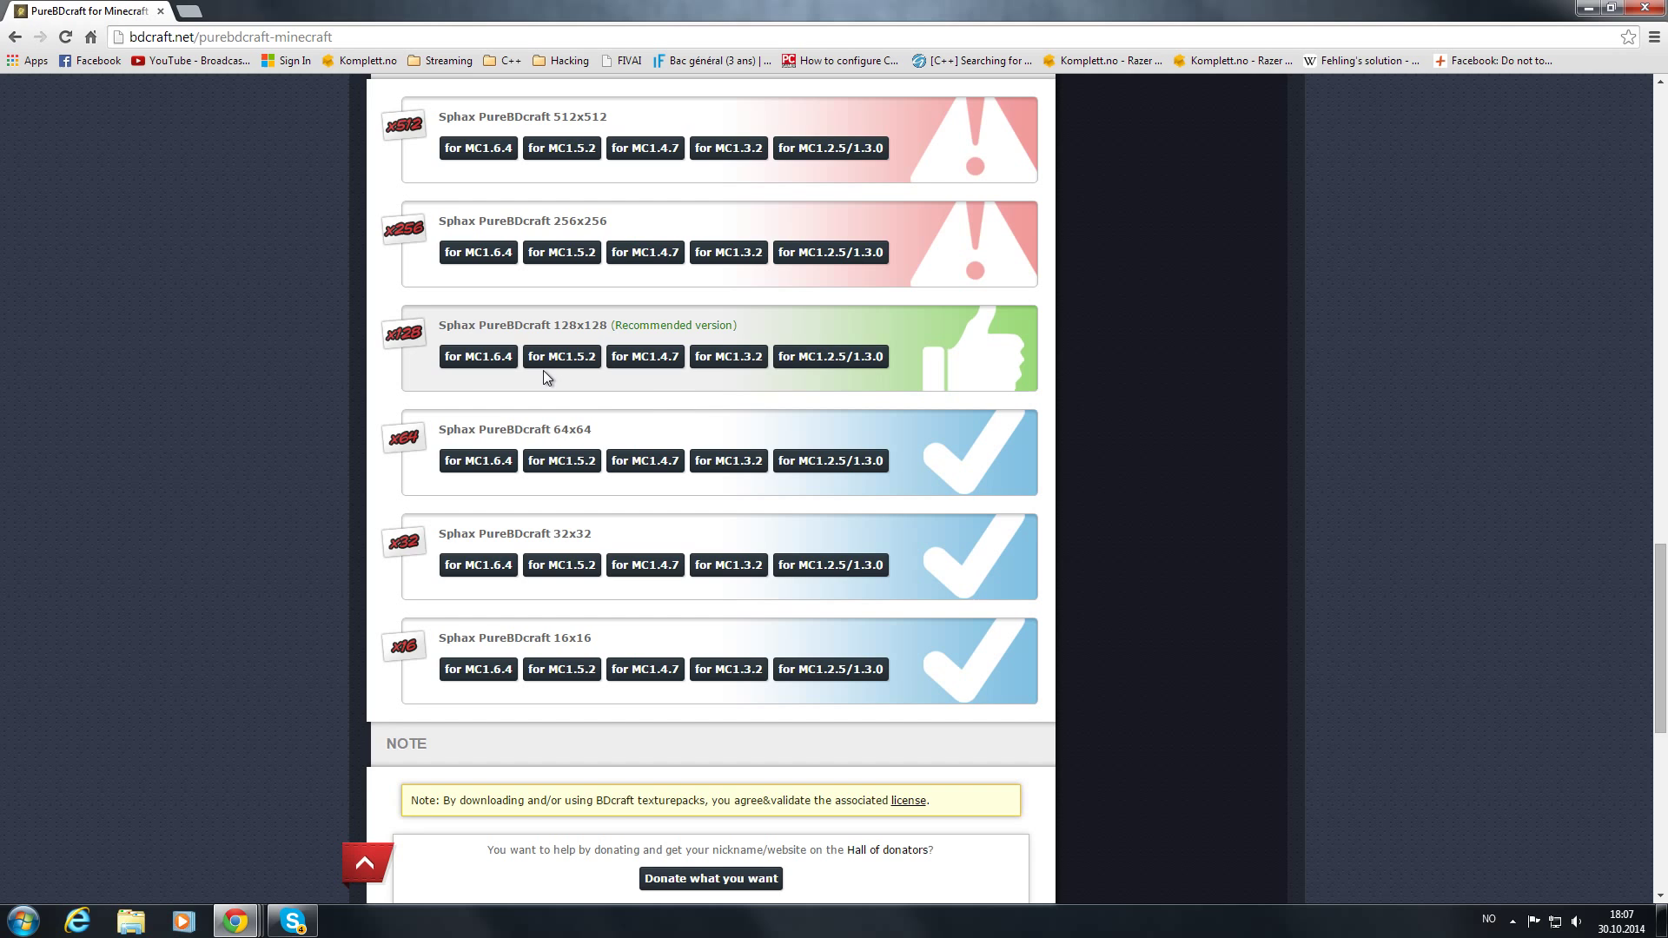
pyautogui.click(491, 367)
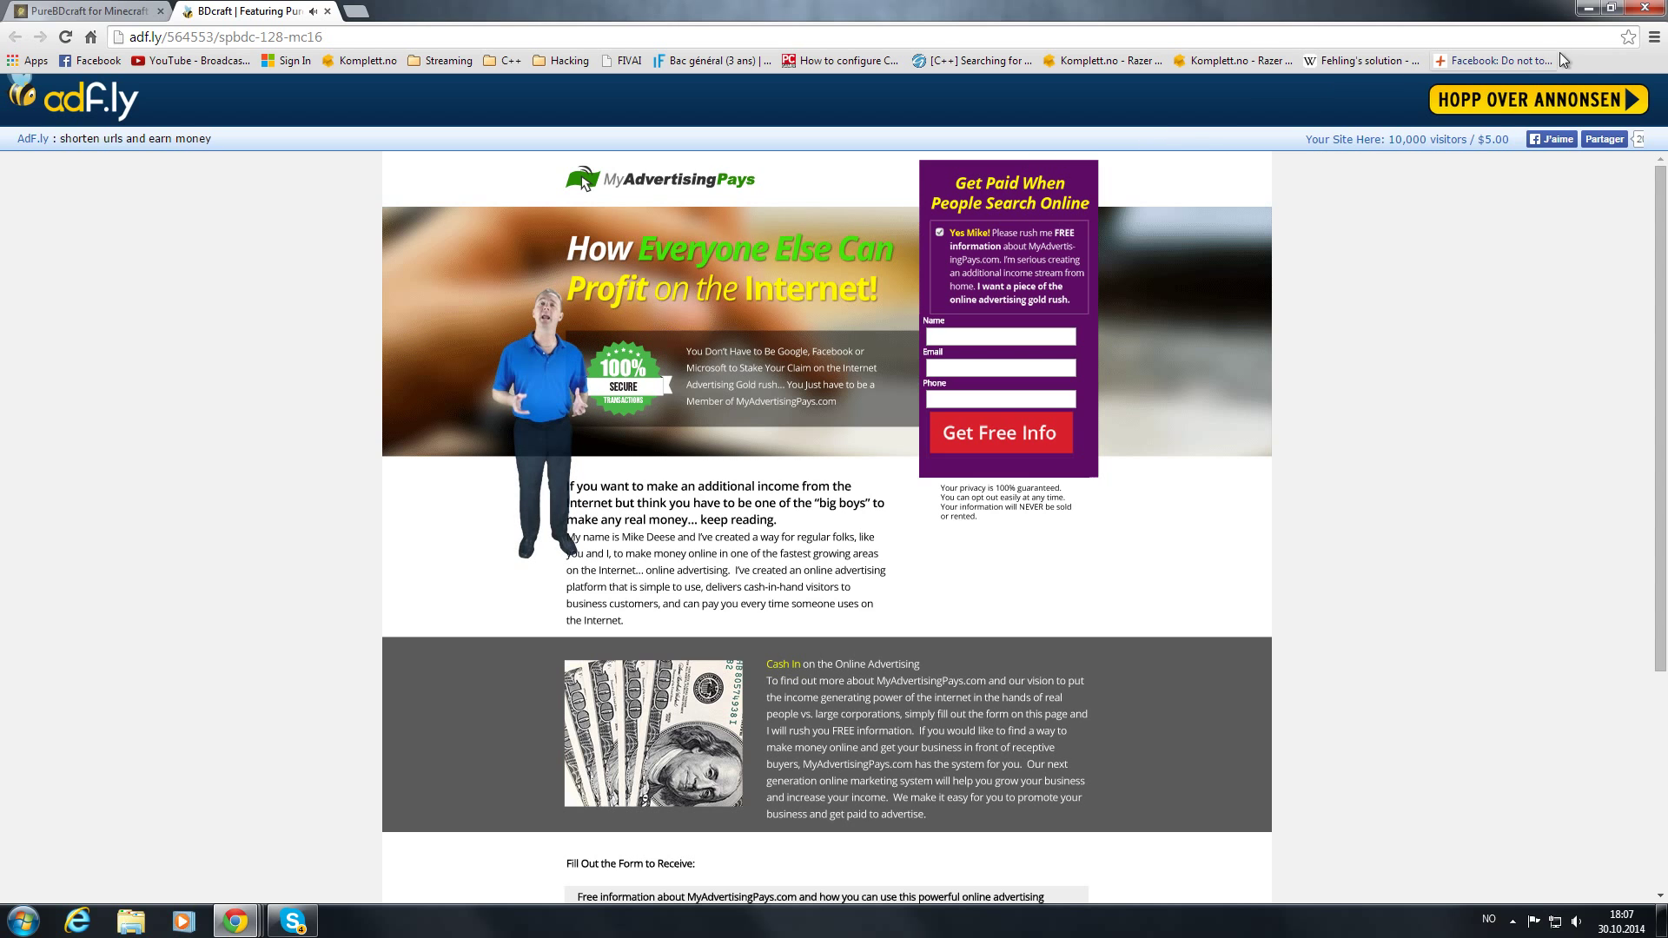
pyautogui.click(1523, 100)
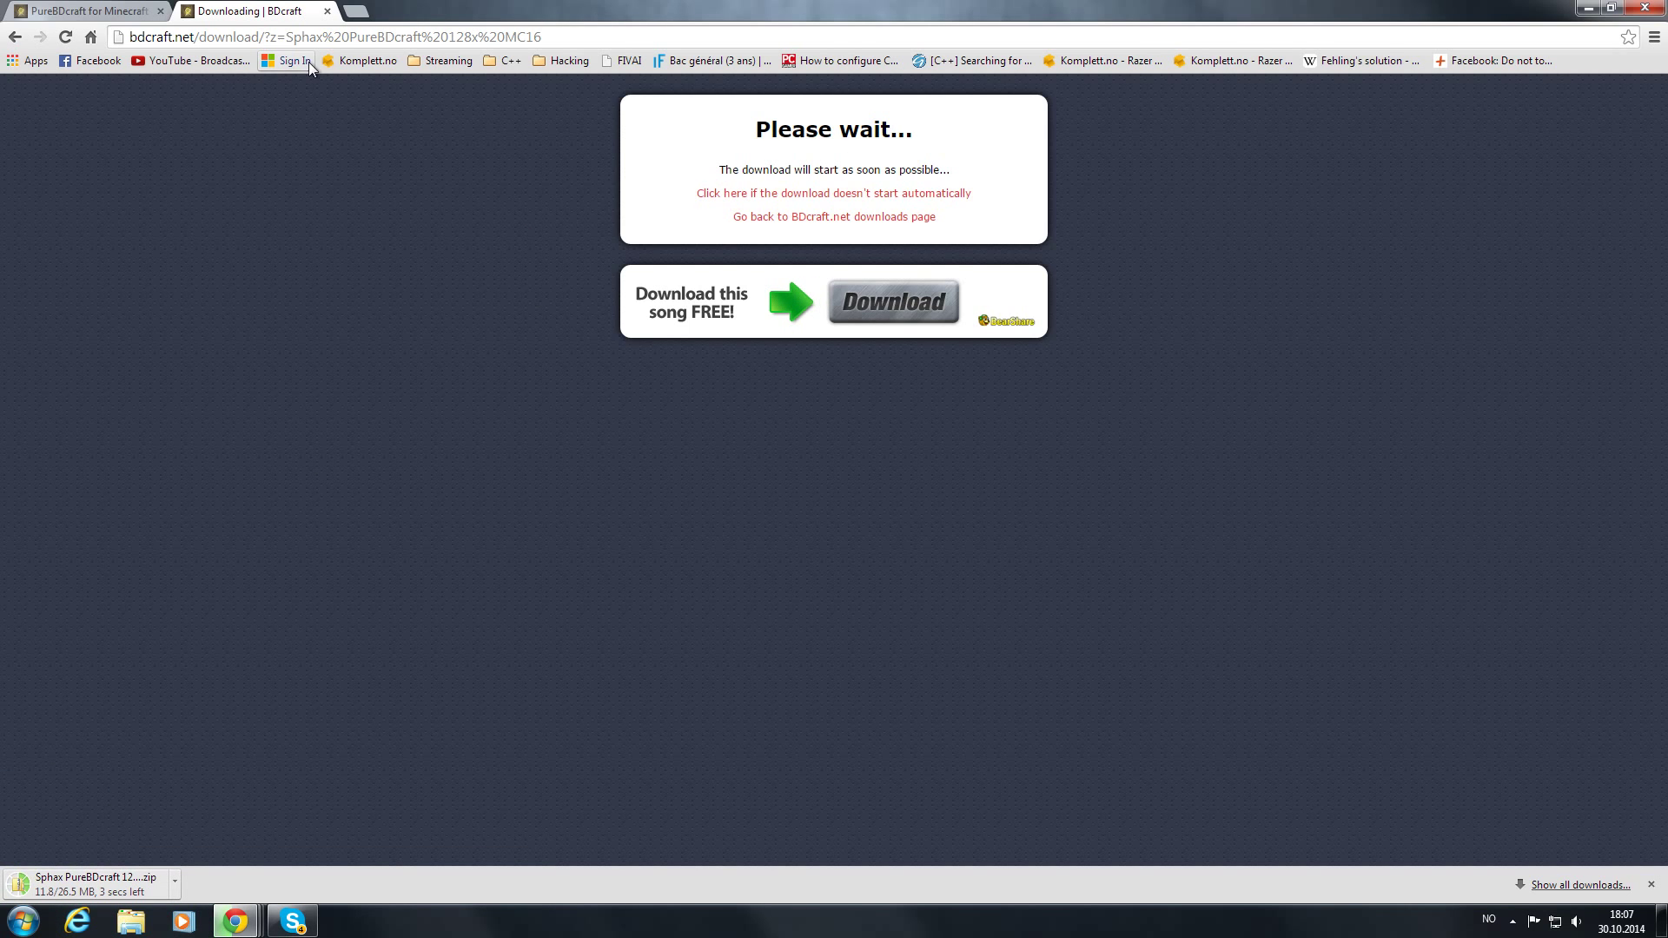
pyautogui.click(327, 10)
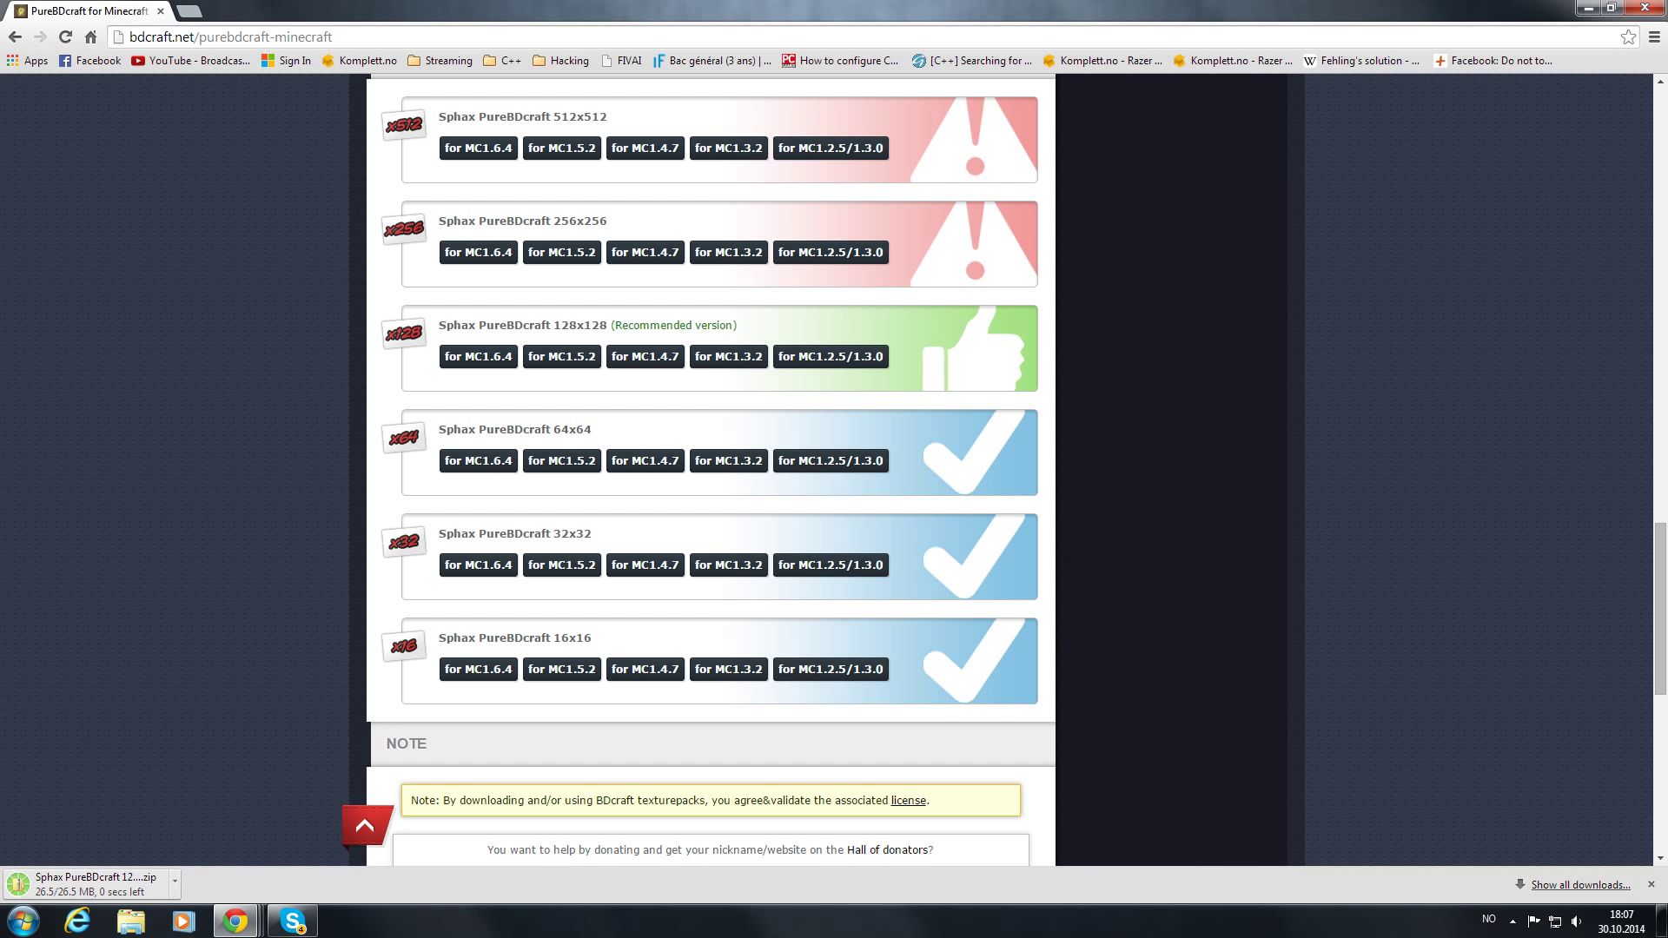
# - Start downloading Attack of the B-Team 128x.zip from MediaFire and dock the Java downloads tab
pyautogui.moveTo(541, 35); pyautogui.dragTo(260, 12)
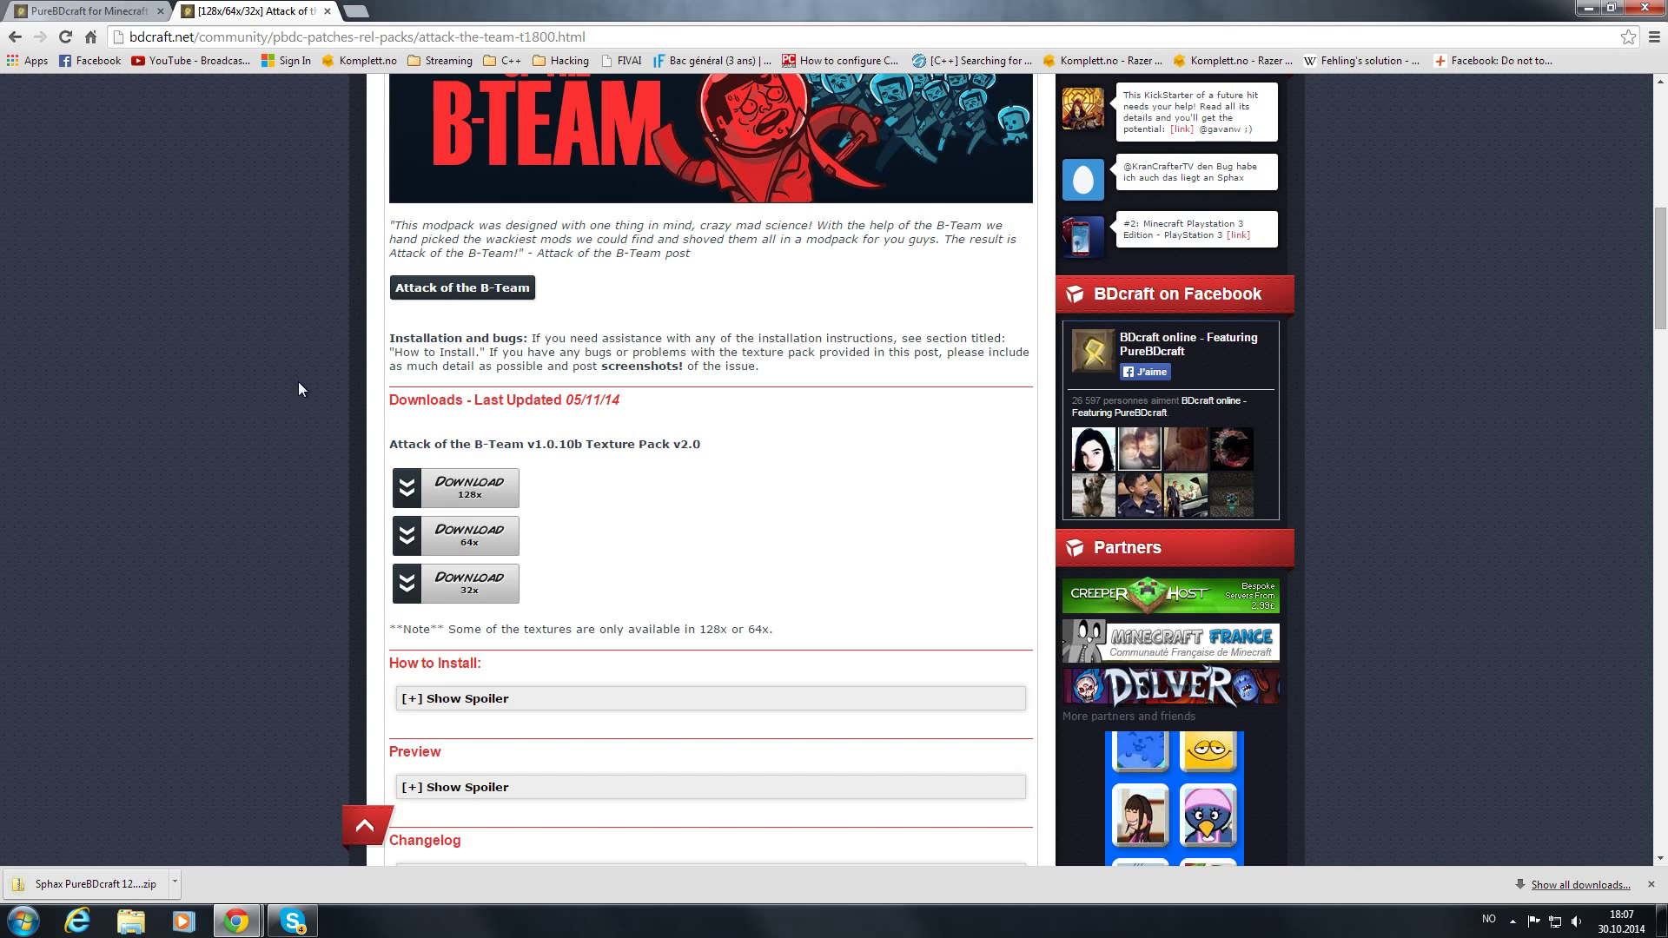
pyautogui.click(509, 479)
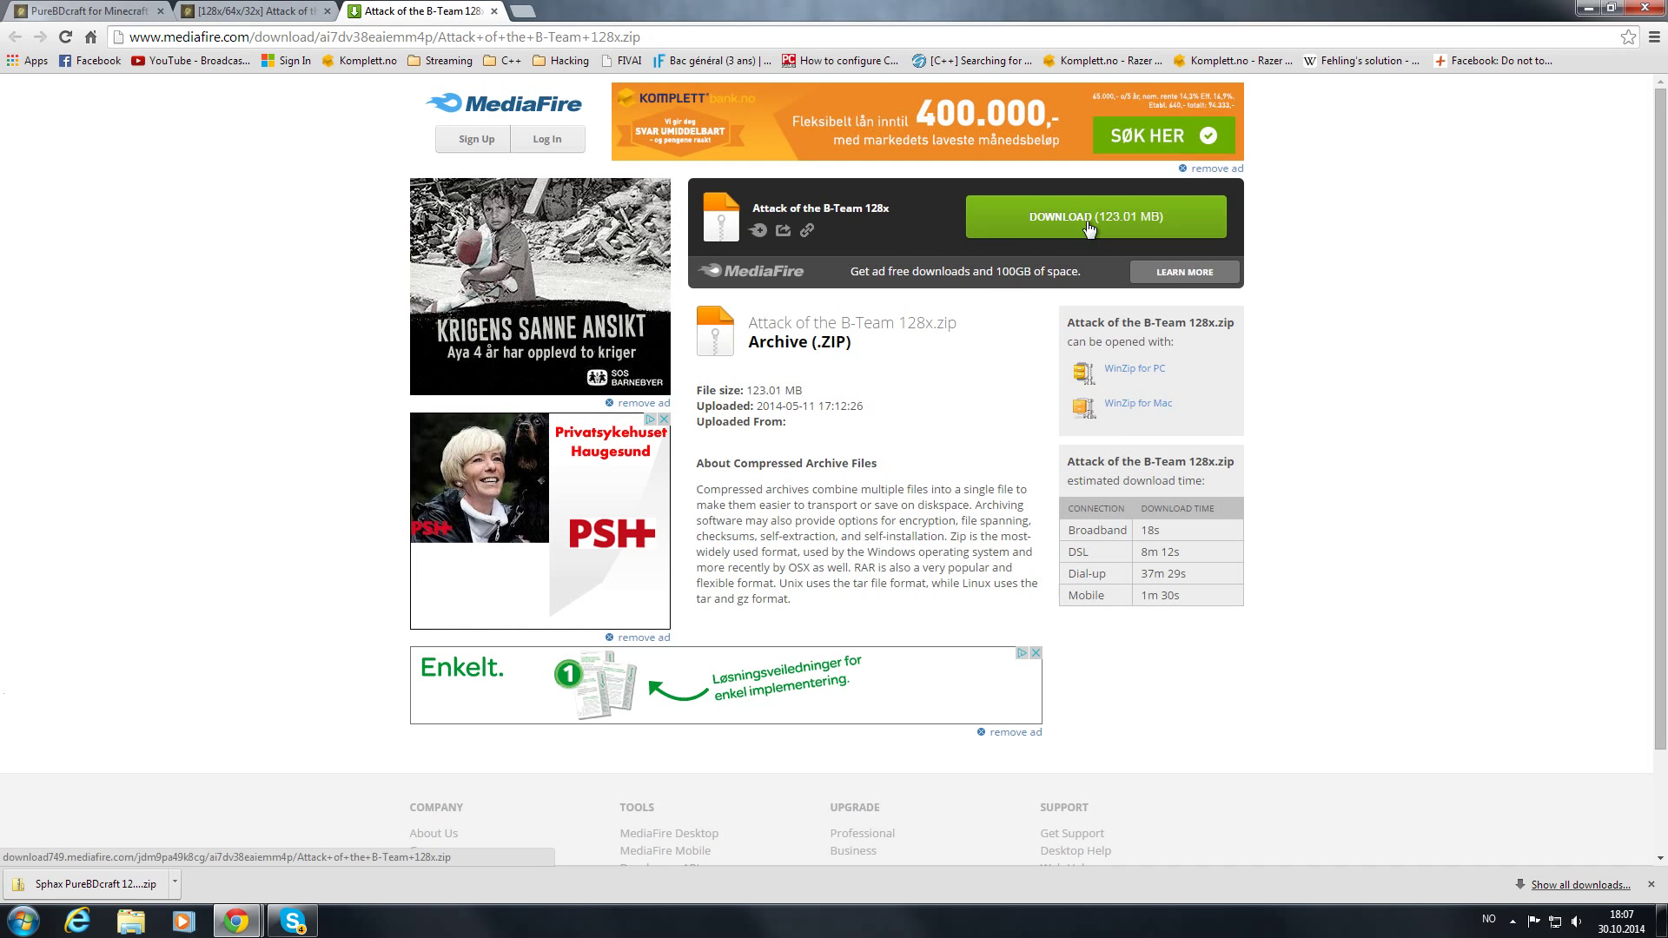
pyautogui.click(1077, 219)
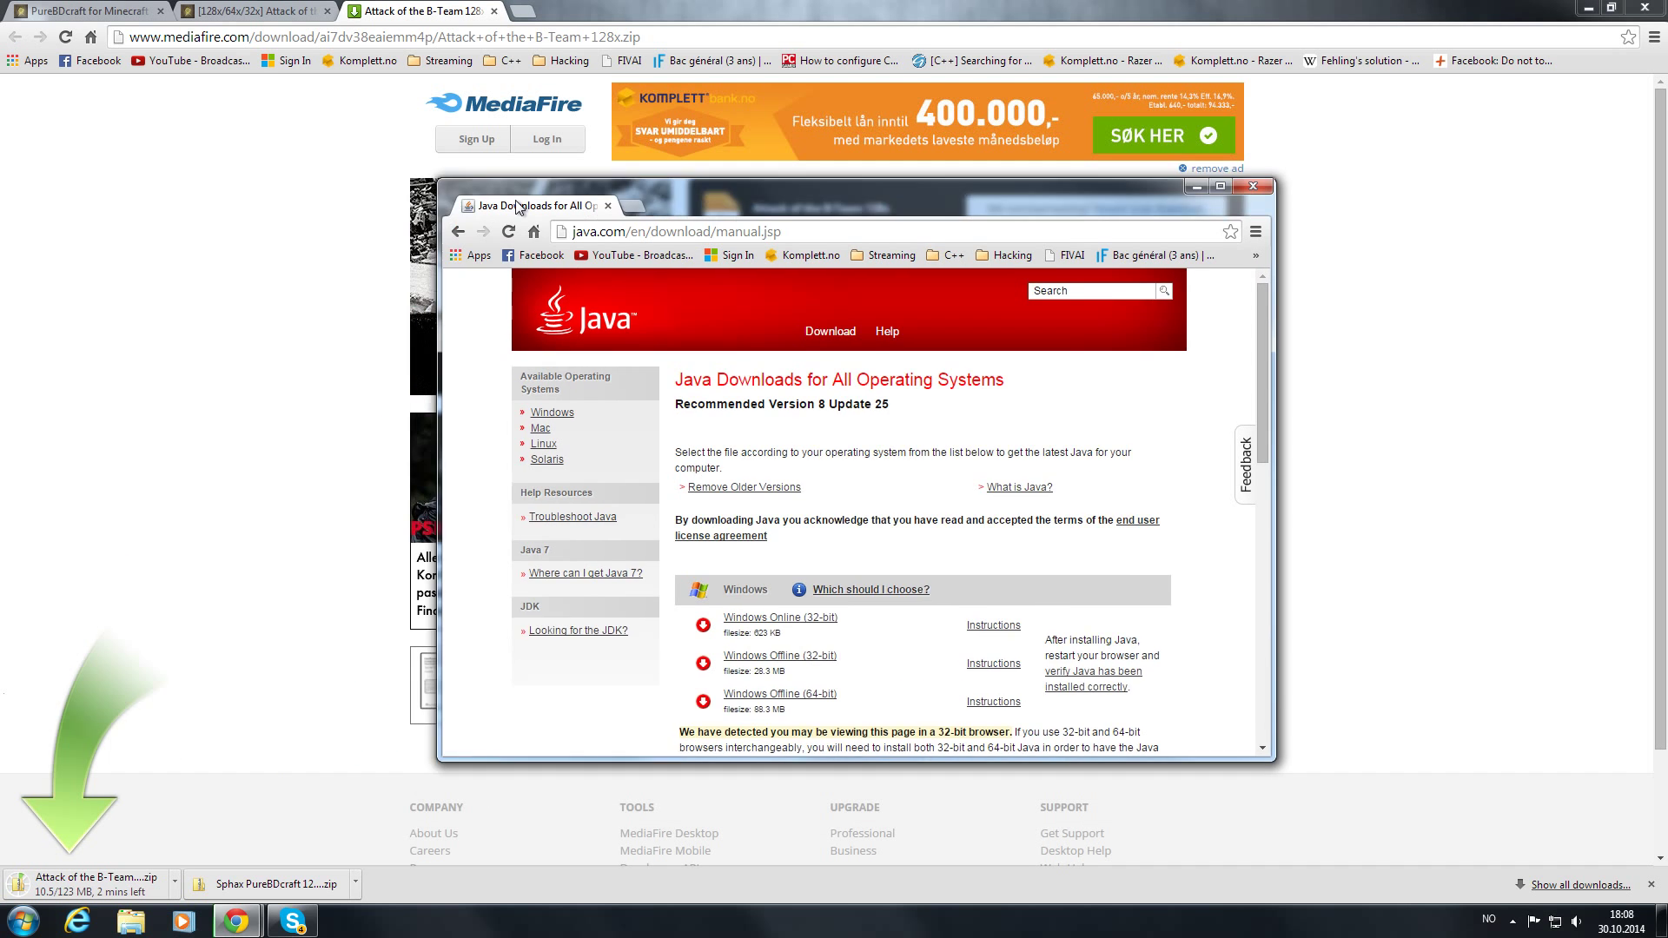
pyautogui.moveTo(521, 193); pyautogui.dragTo(580, 24)
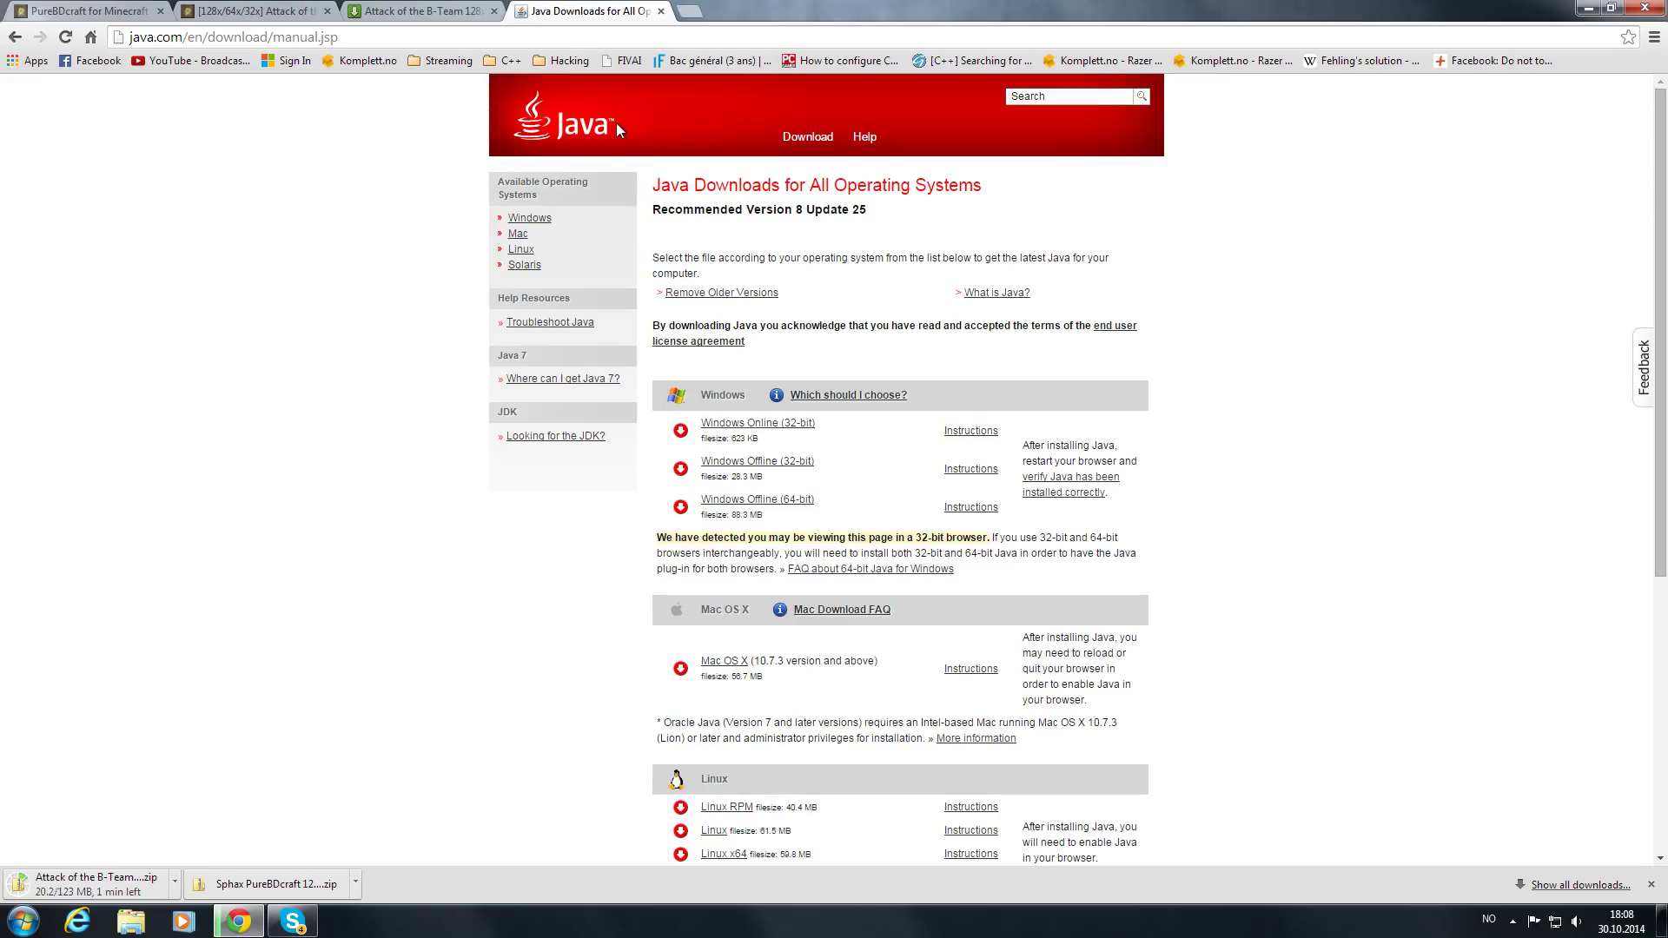
# - Browse Java.com to its Windows downloads page, then close the Java tab
pyautogui.click(583, 128)
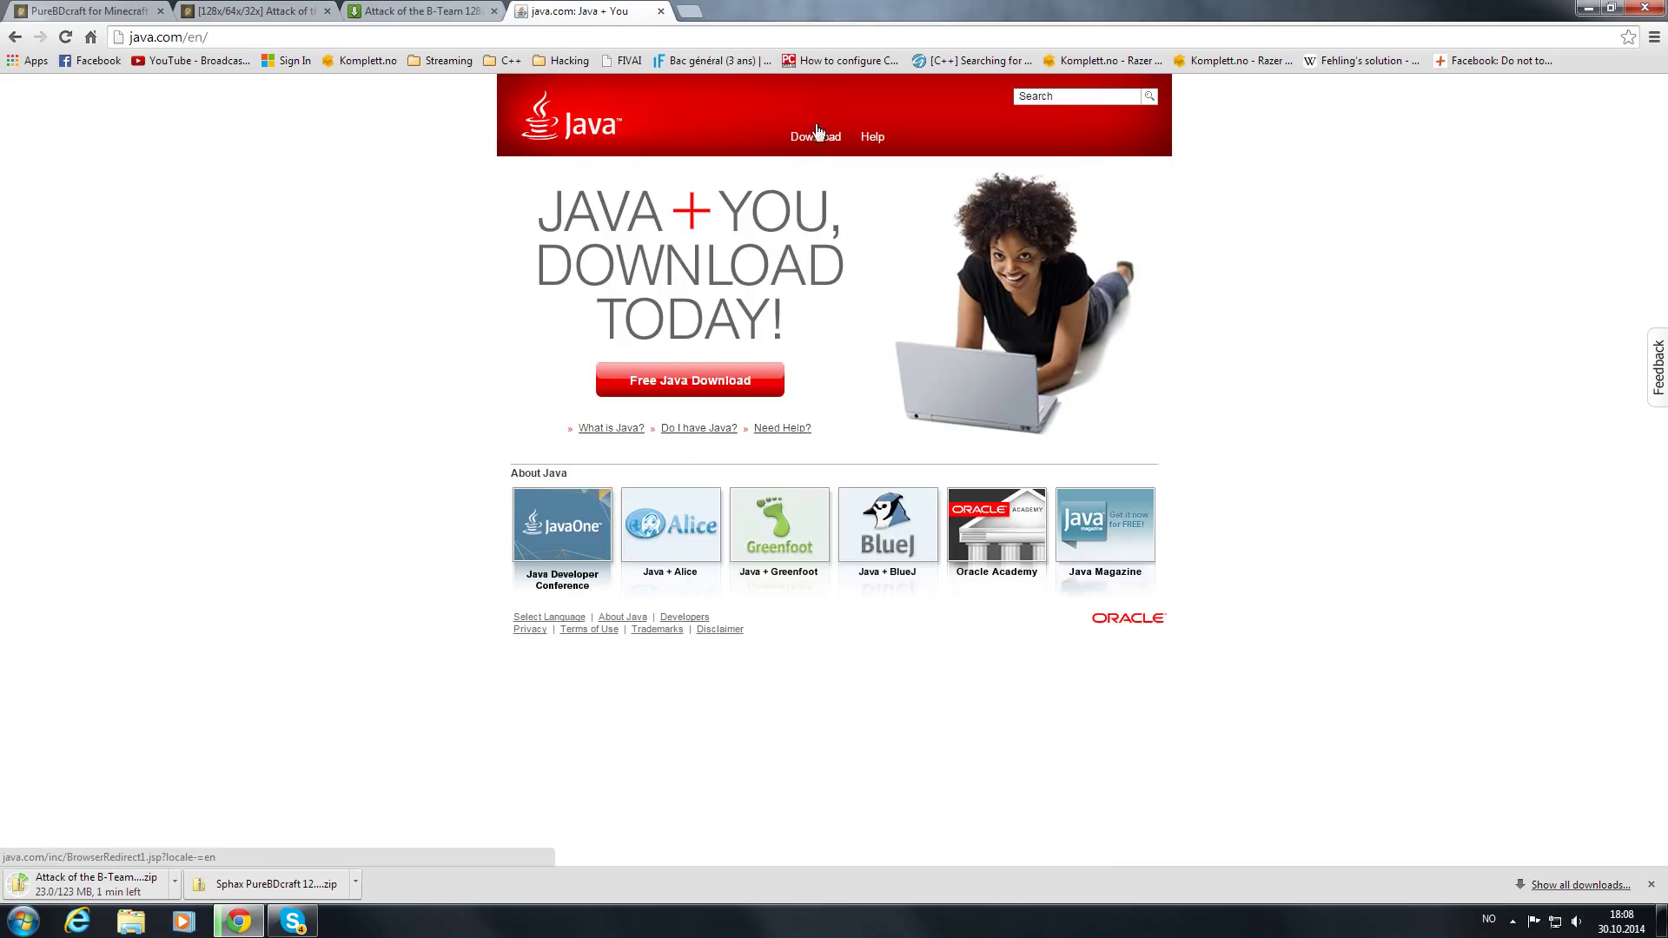
pyautogui.click(815, 139)
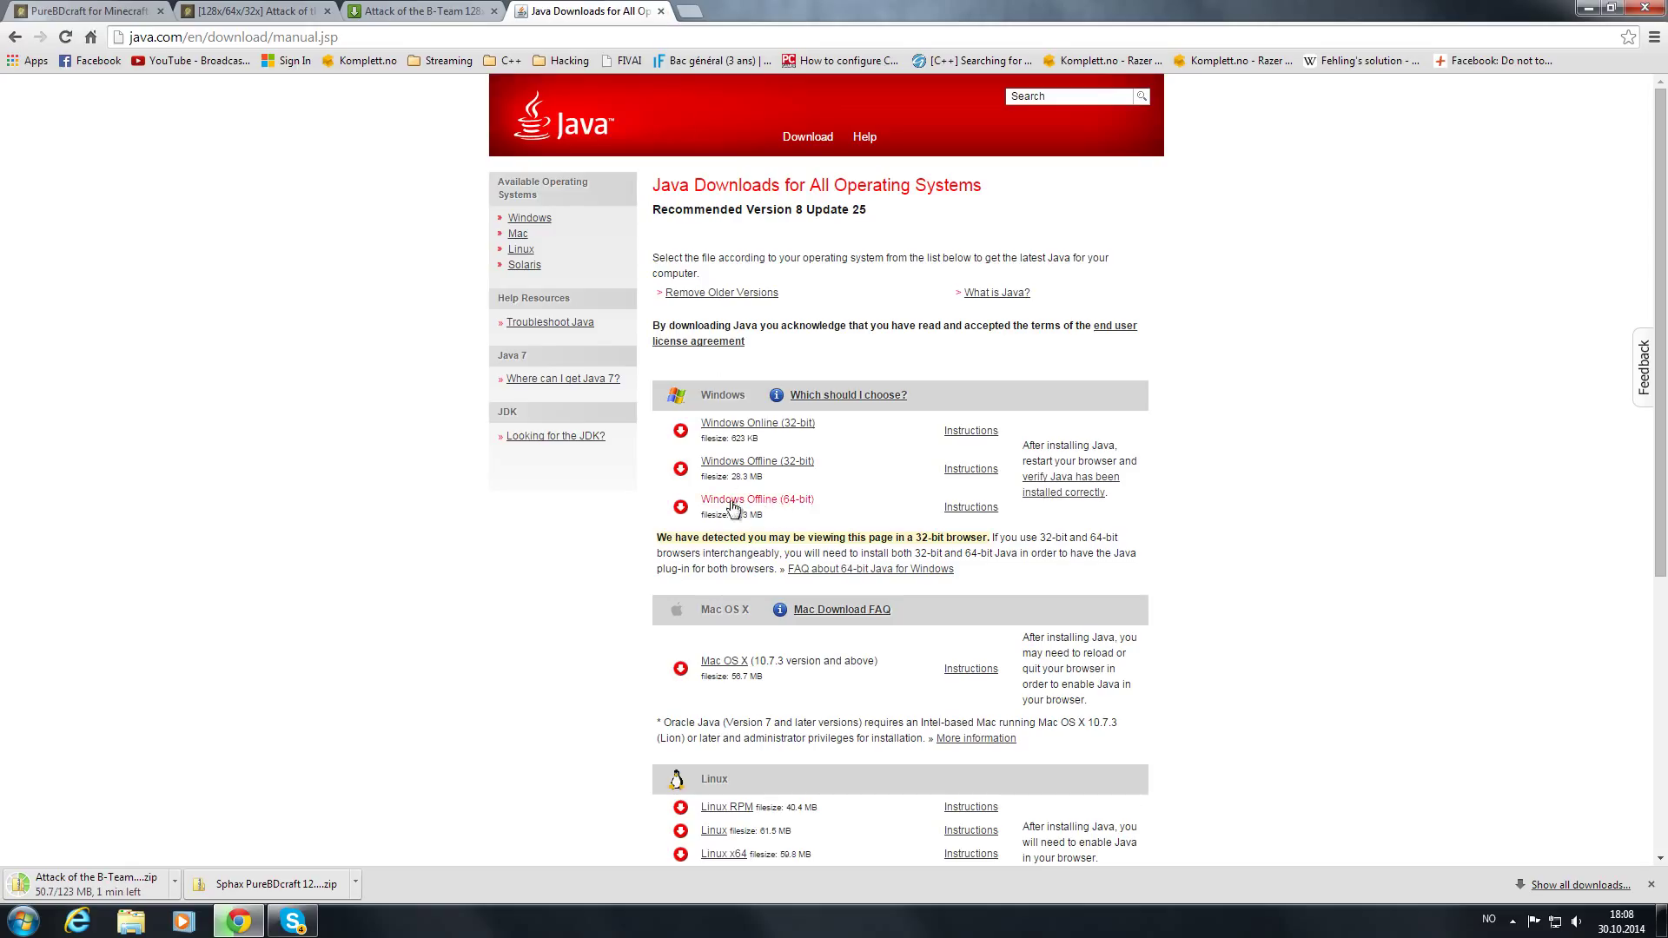
pyautogui.click(661, 12)
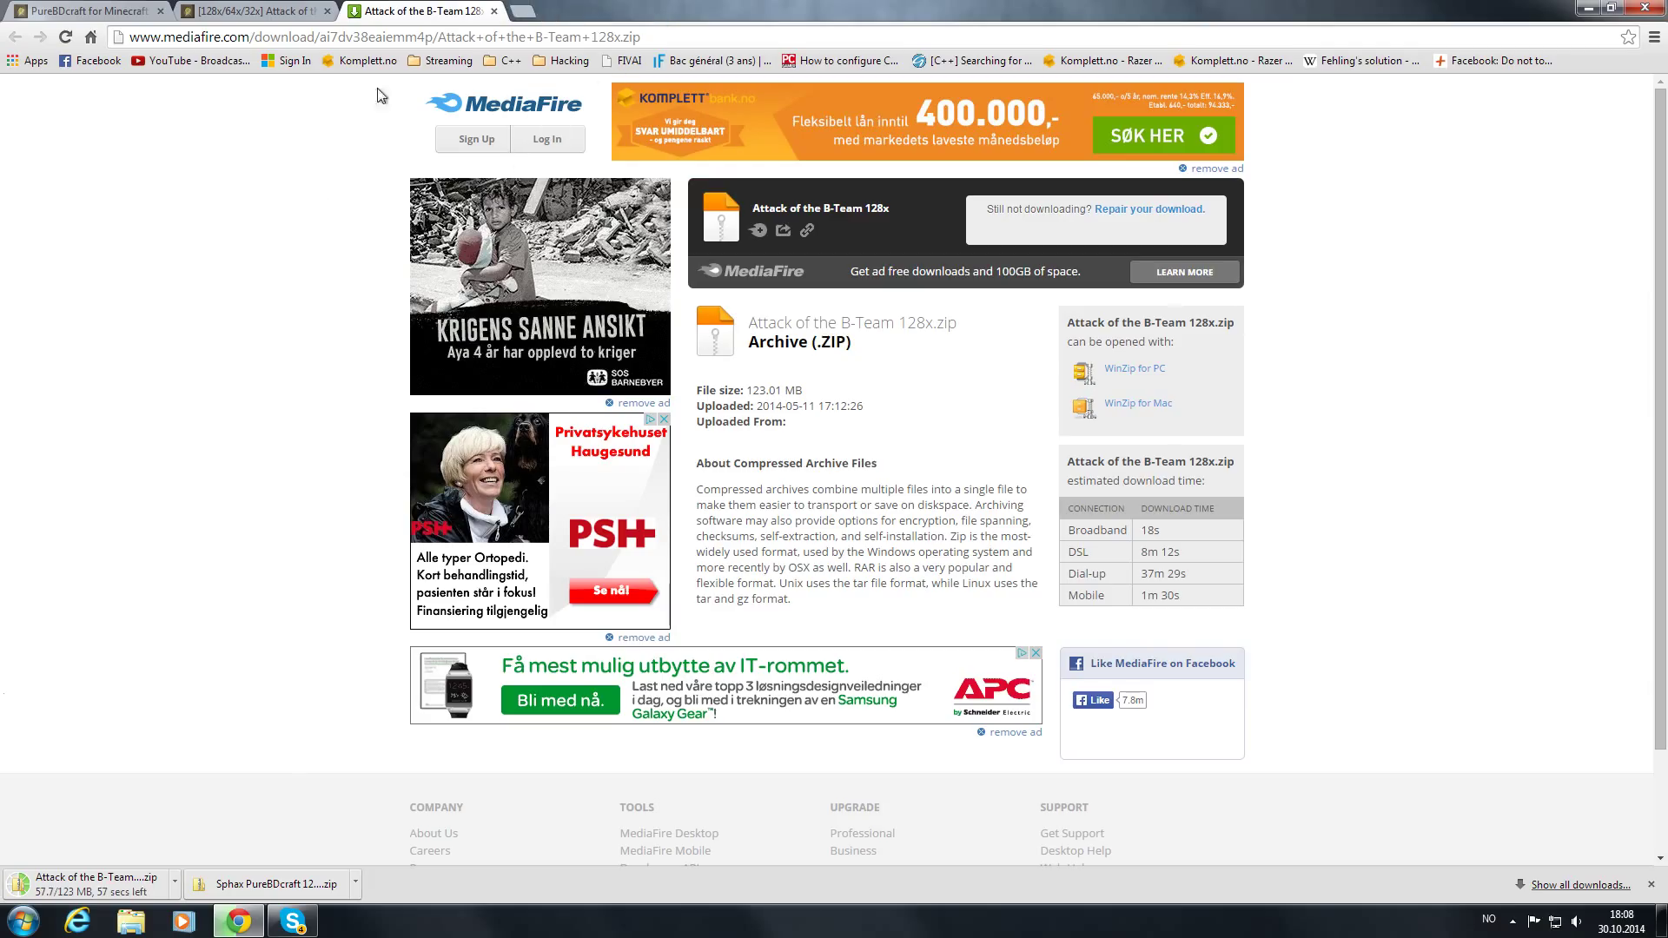
# - Close the MediaFire tab and run TechnicLauncher from the Games folder, accepting the security warning
pyautogui.click(494, 11)
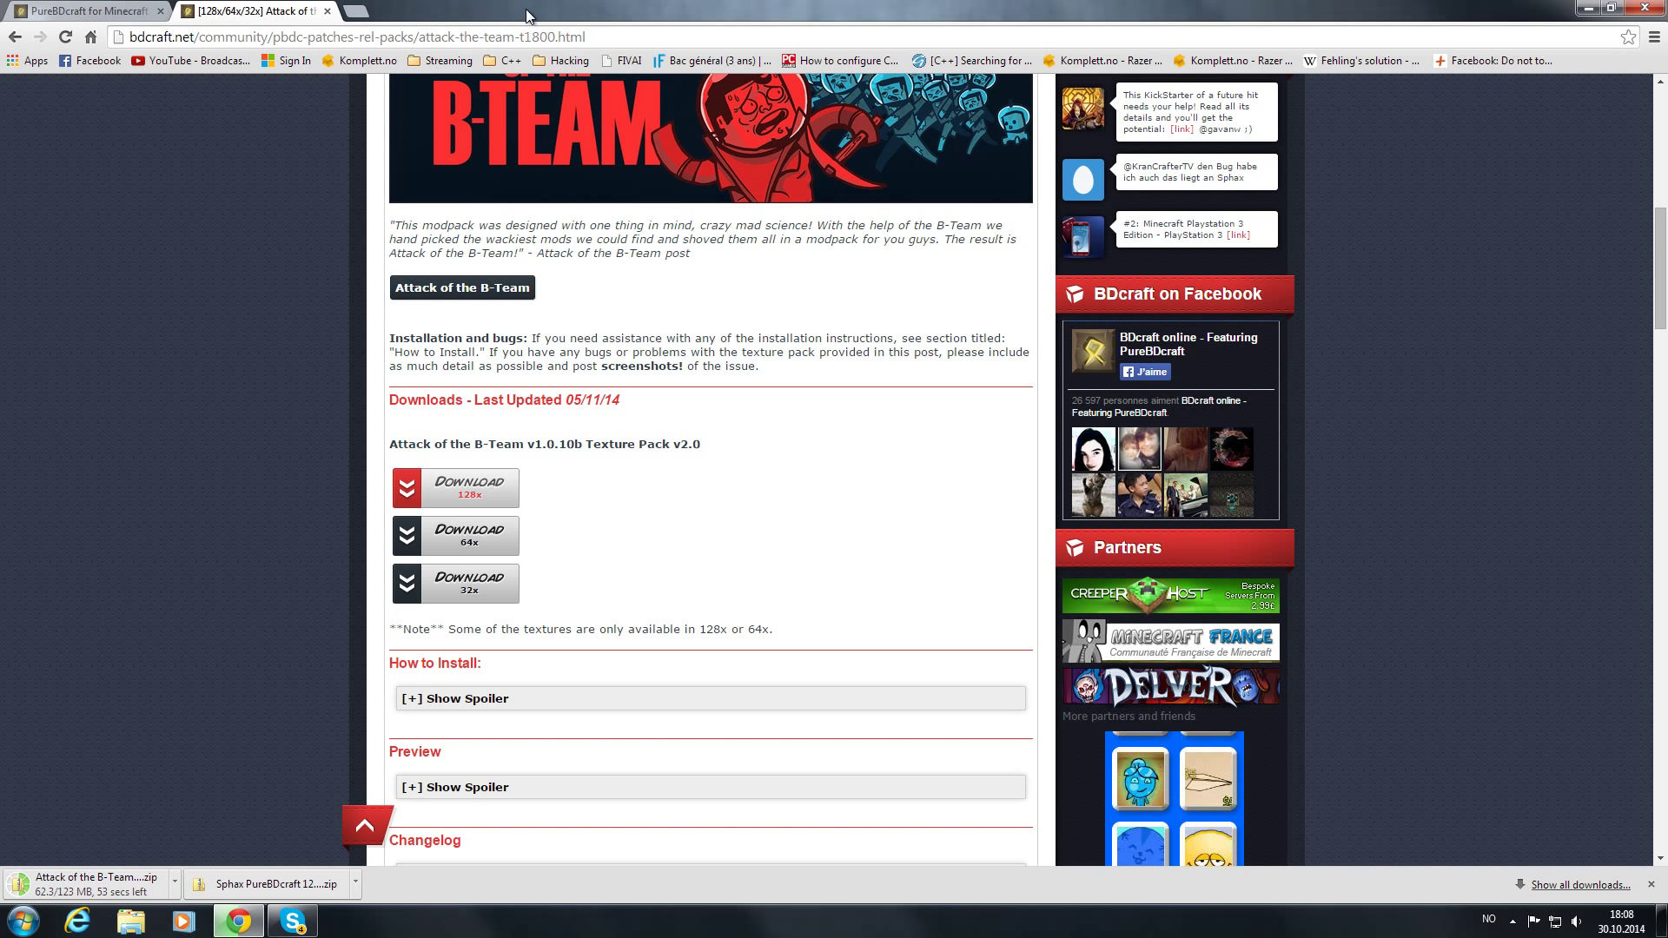
pyautogui.press('super+d')
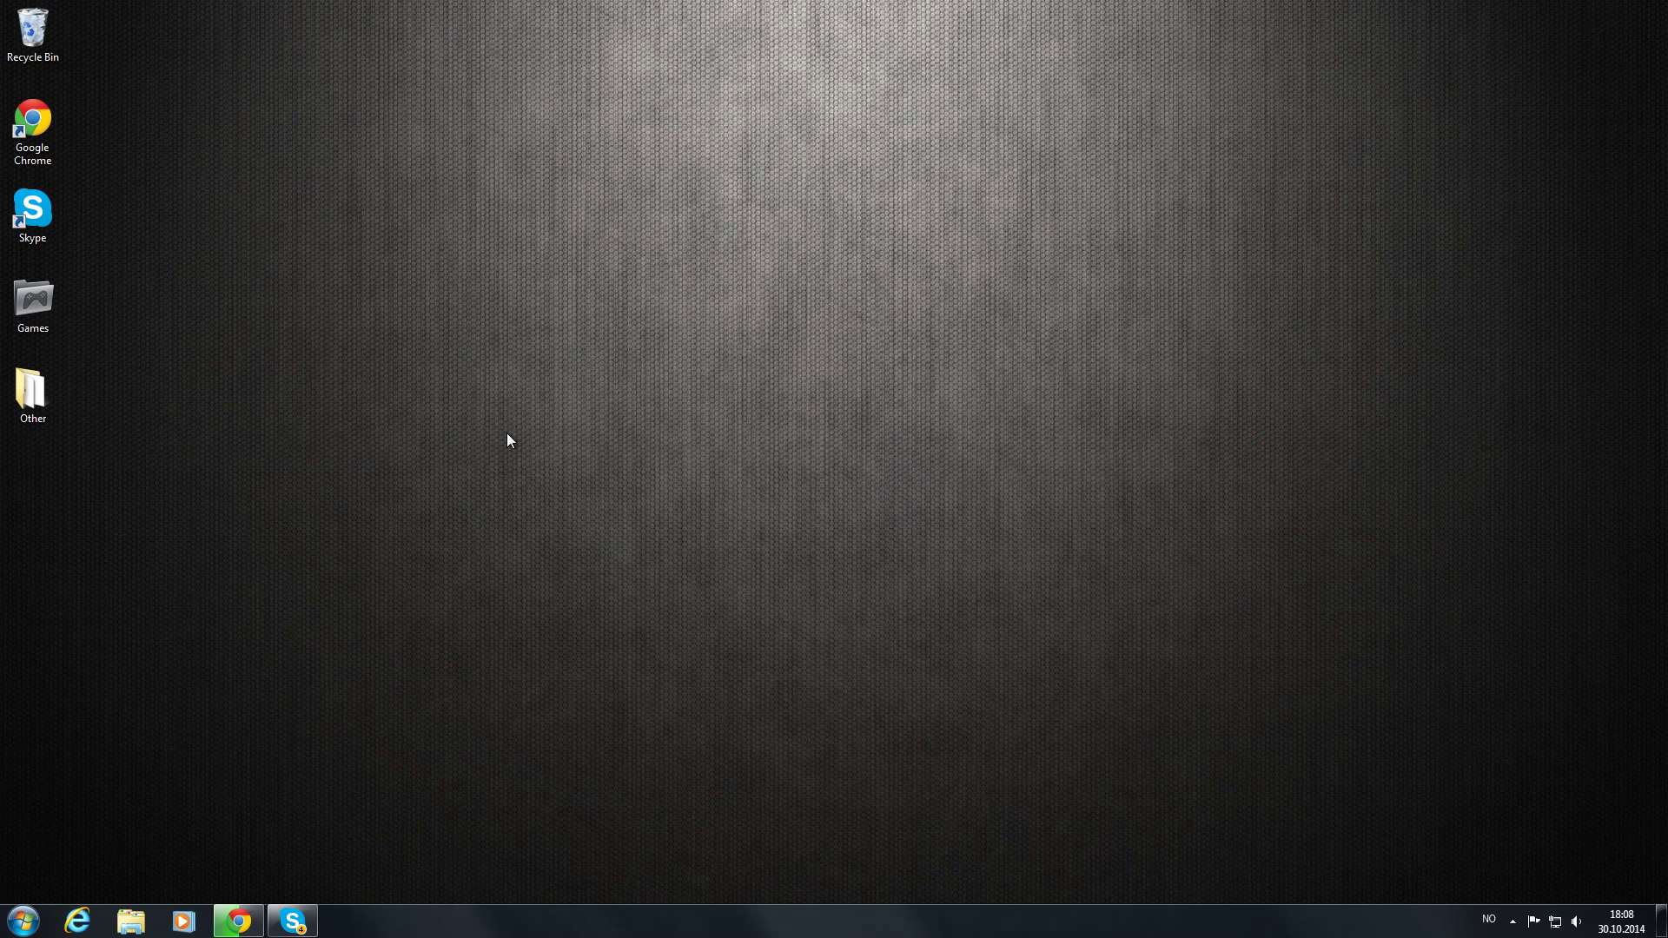
pyautogui.click(23, 920)
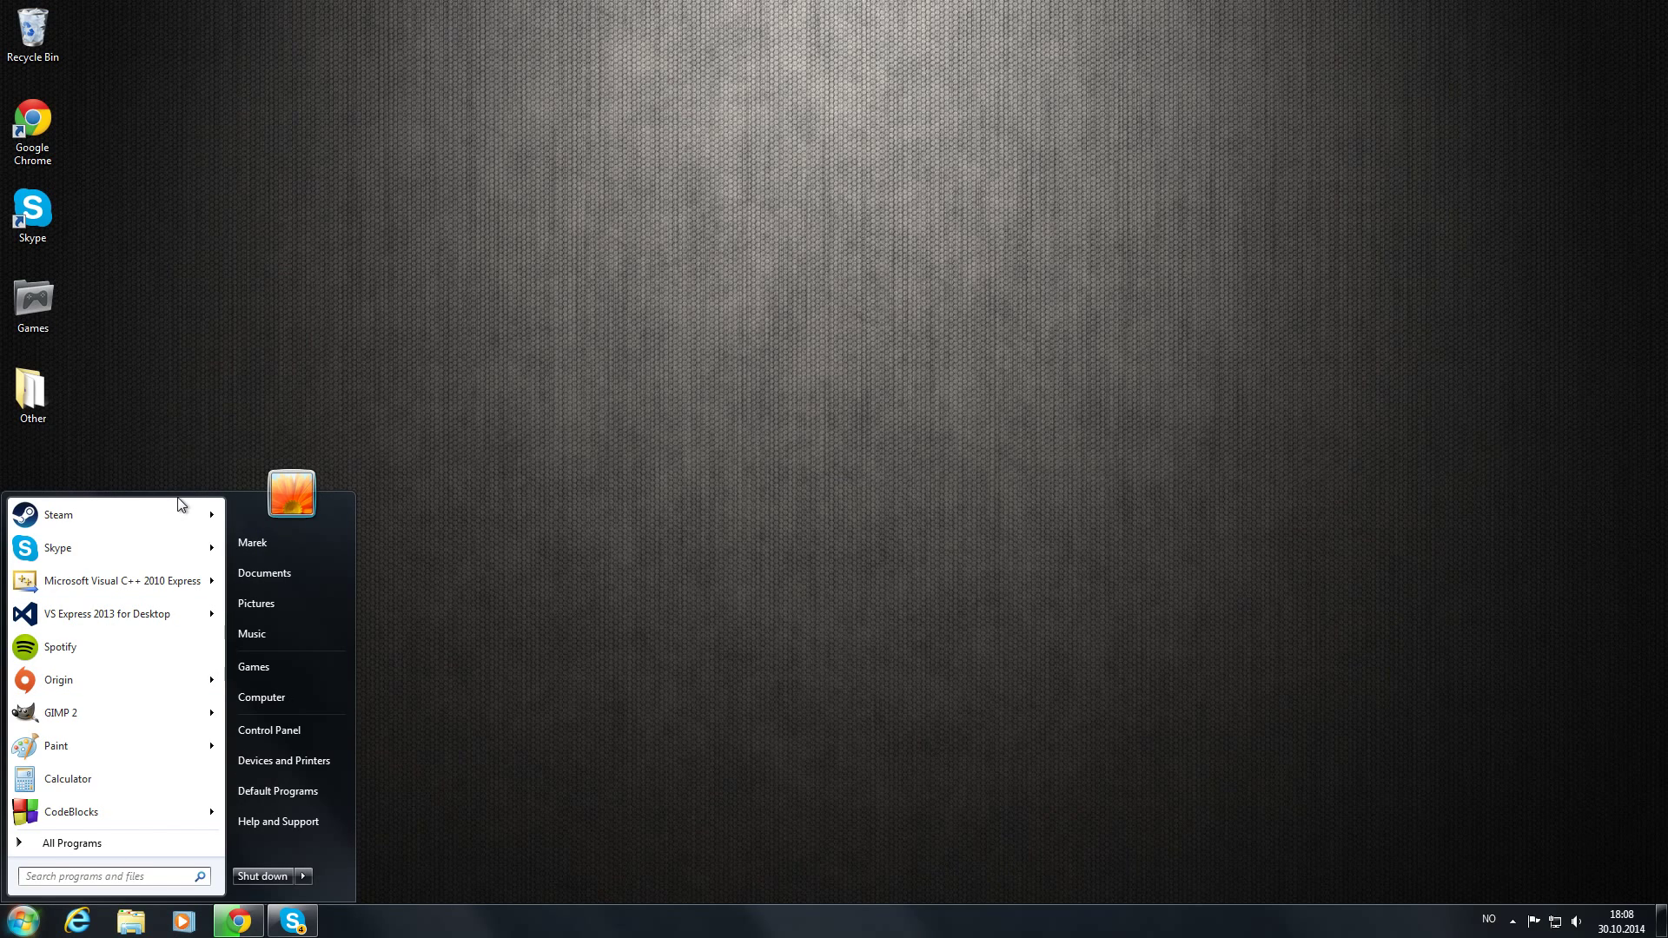
pyautogui.doubleClick(33, 304)
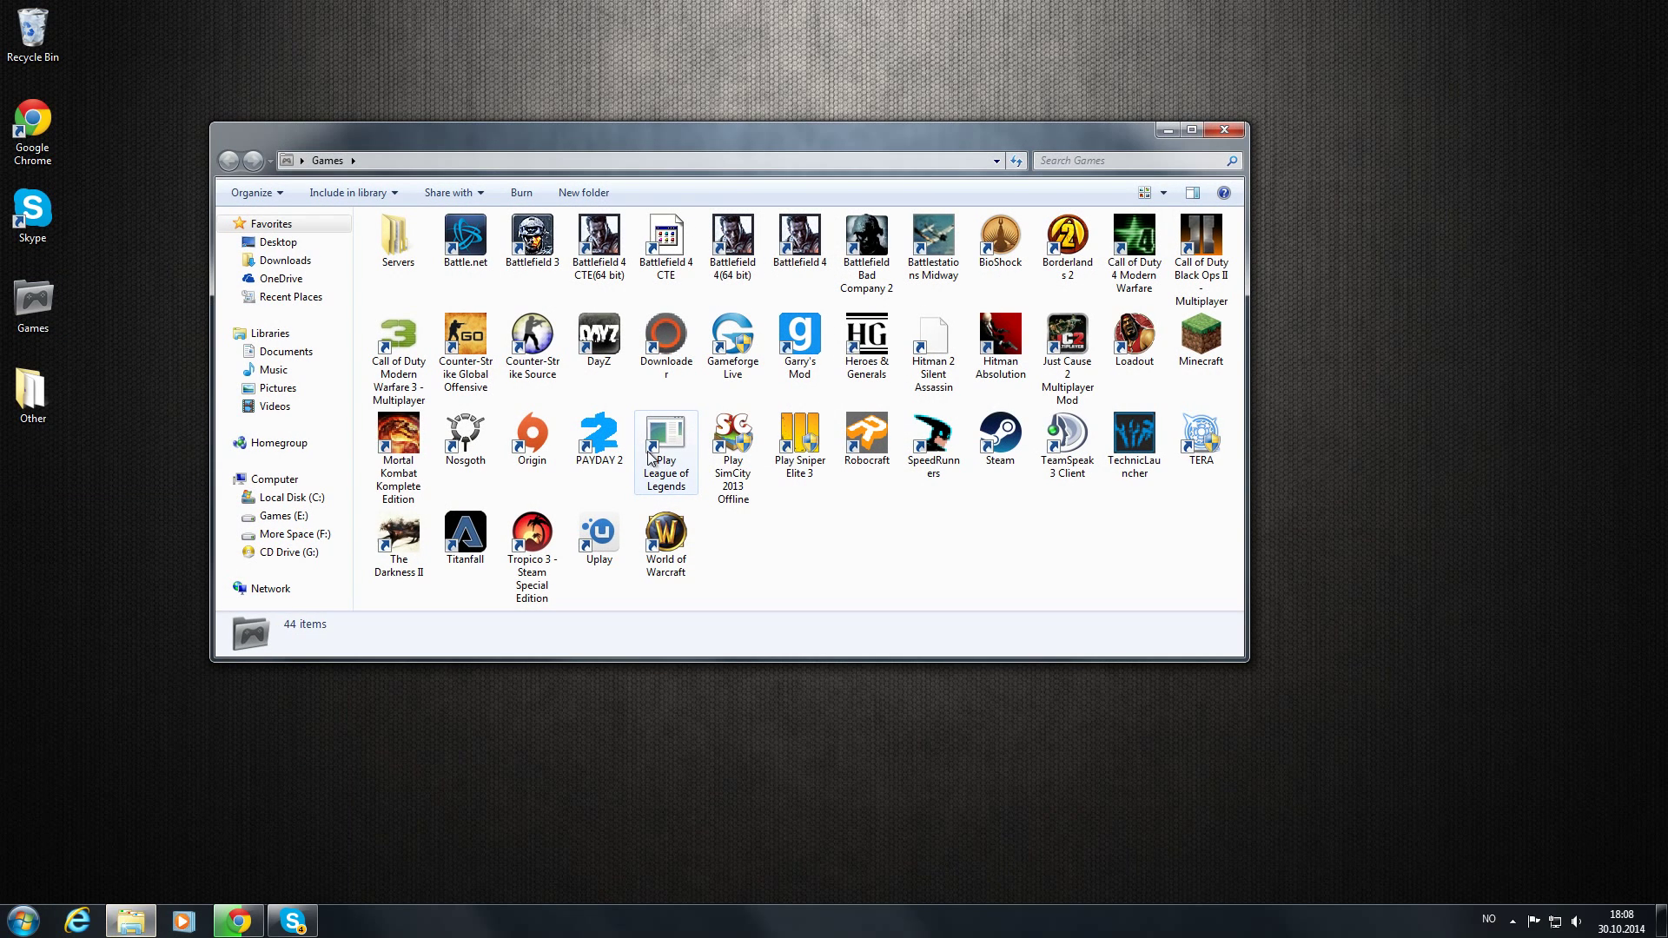
pyautogui.doubleClick(1134, 434)
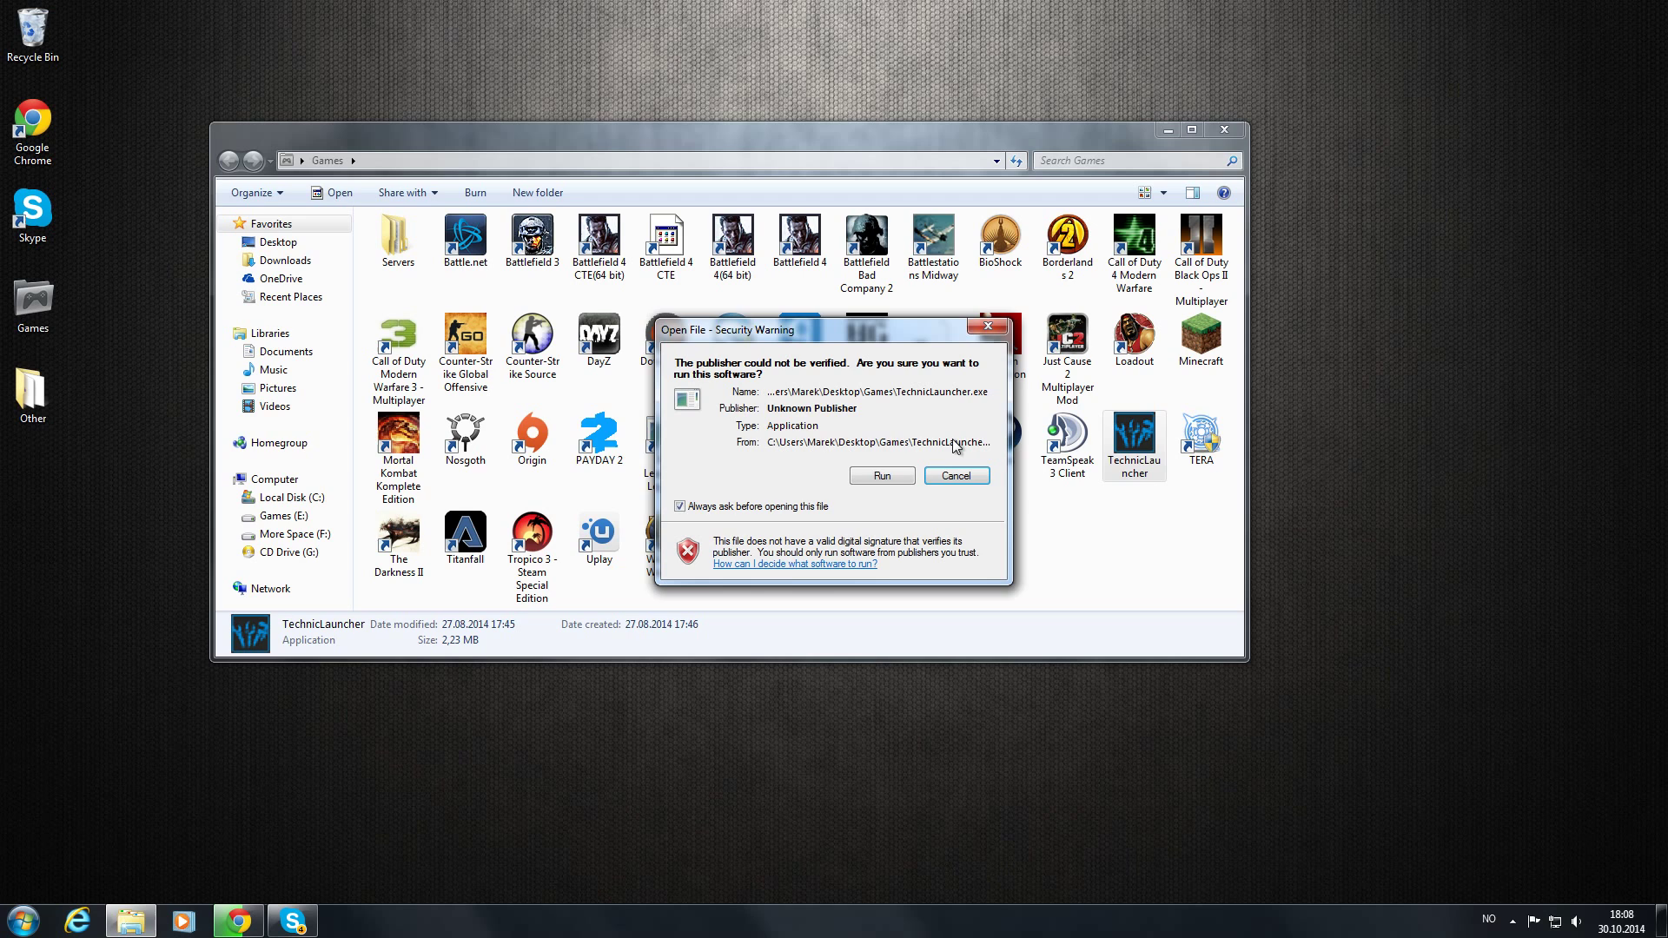
pyautogui.click(882, 475)
pyautogui.click(1224, 130)
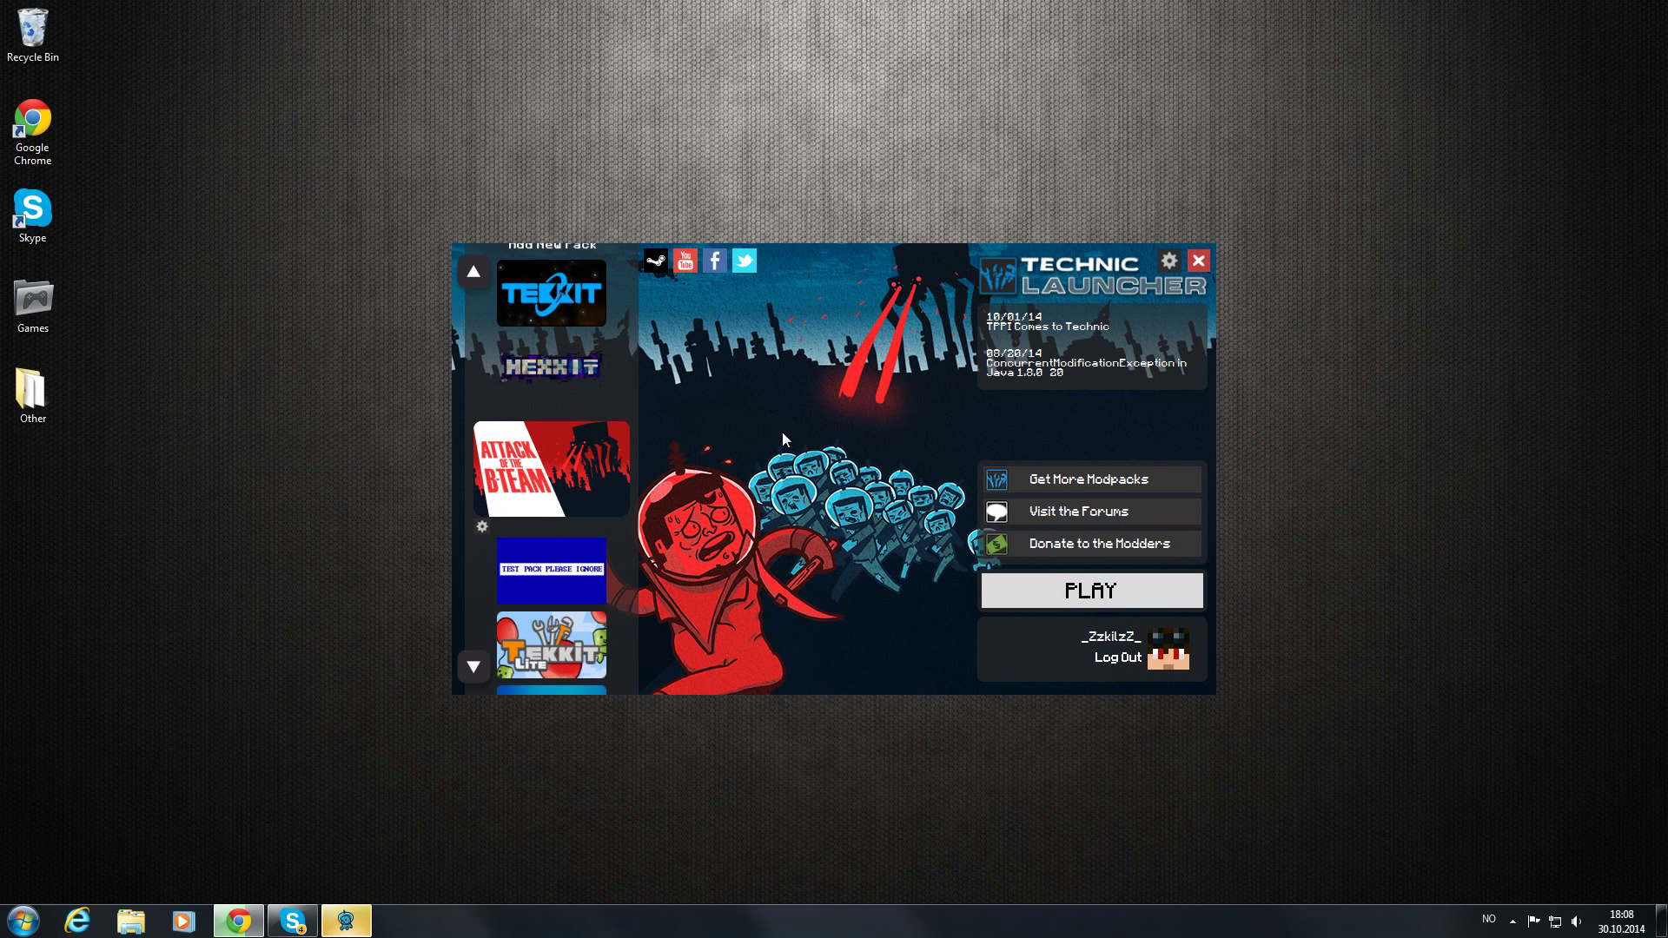
# - Keep the launcher's memory allocation at 4 GB and save the Launcher Options
pyautogui.click(1169, 262)
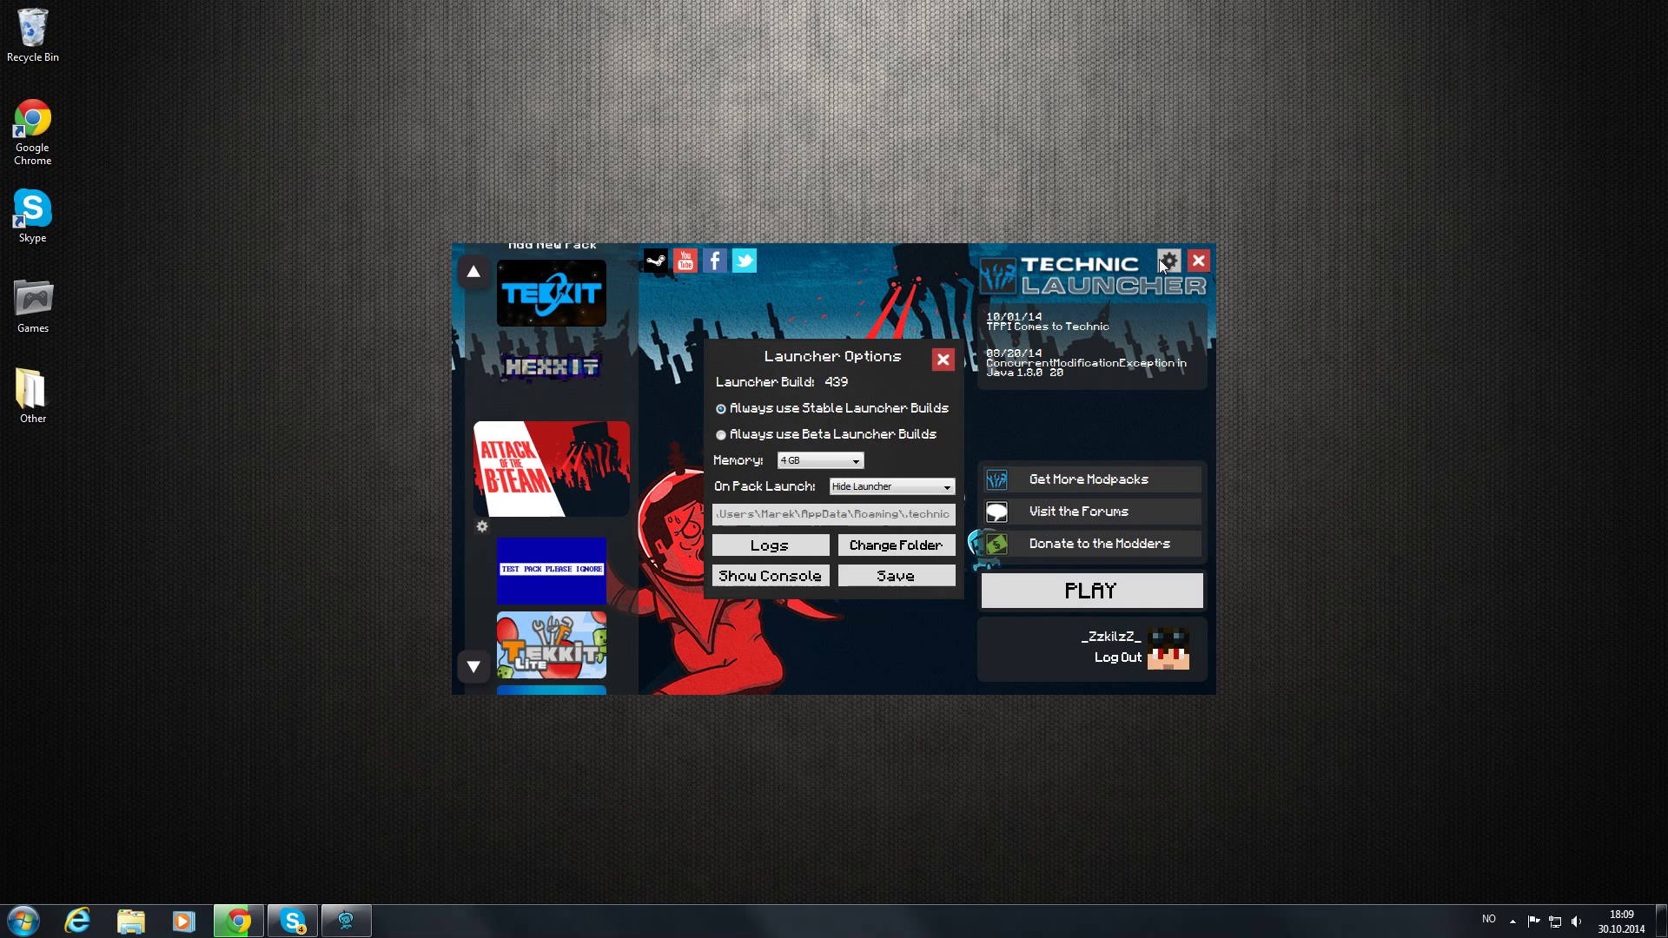
pyautogui.moveTo(818, 349); pyautogui.dragTo(826, 348)
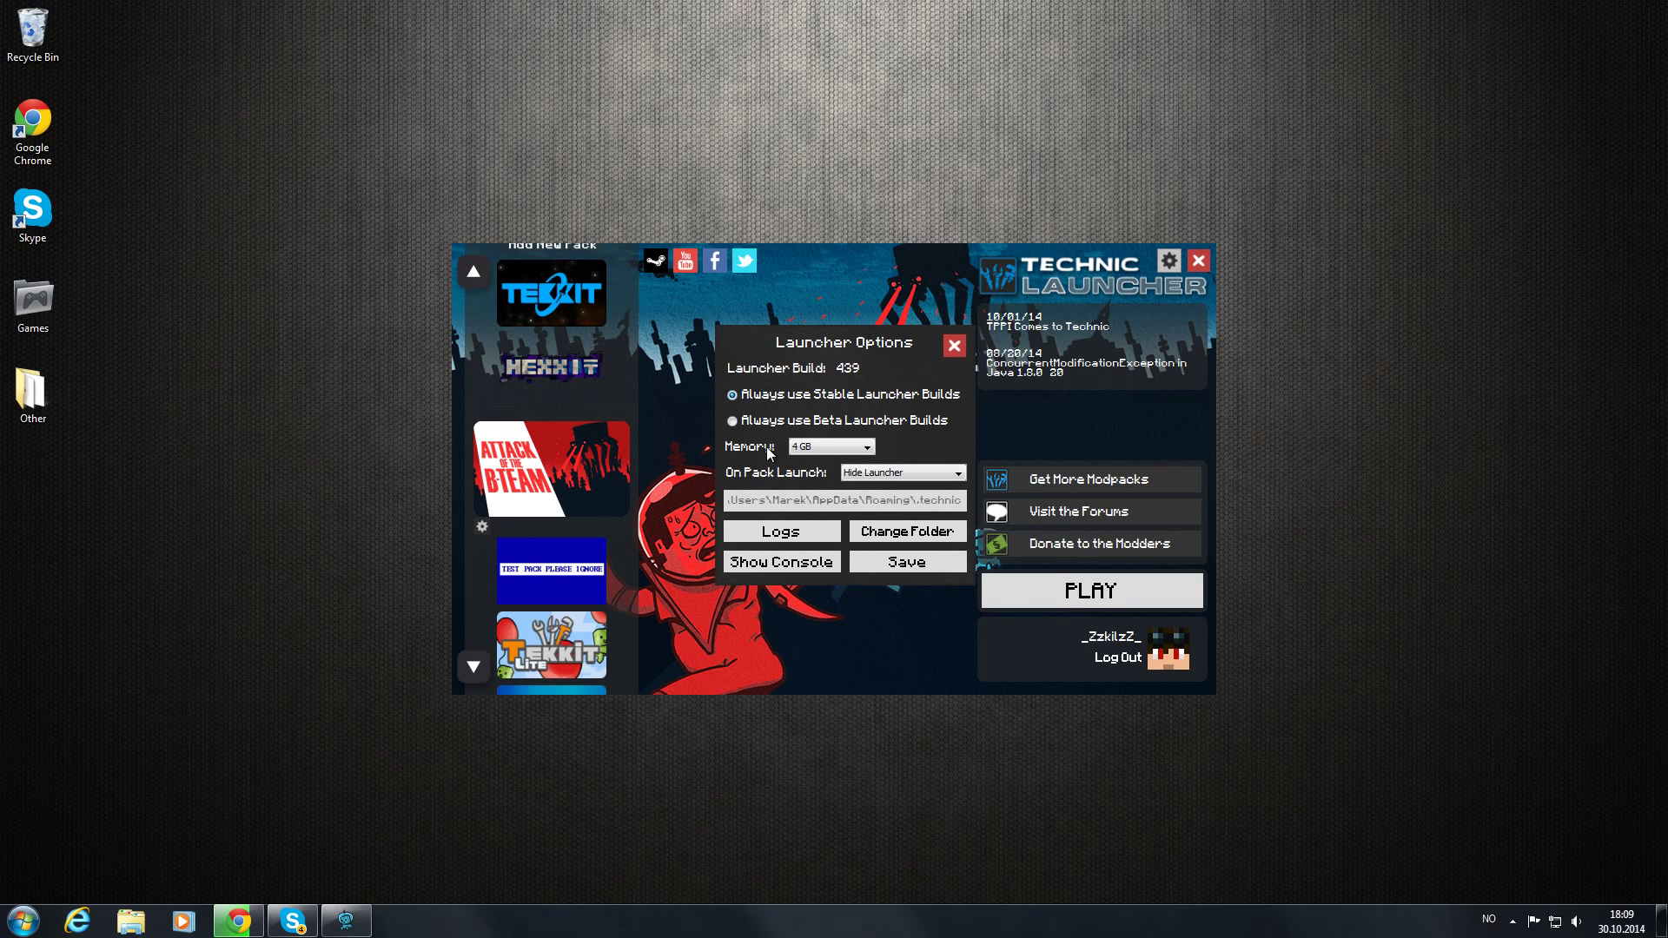
pyautogui.click(832, 447)
pyautogui.click(844, 469)
pyautogui.click(836, 448)
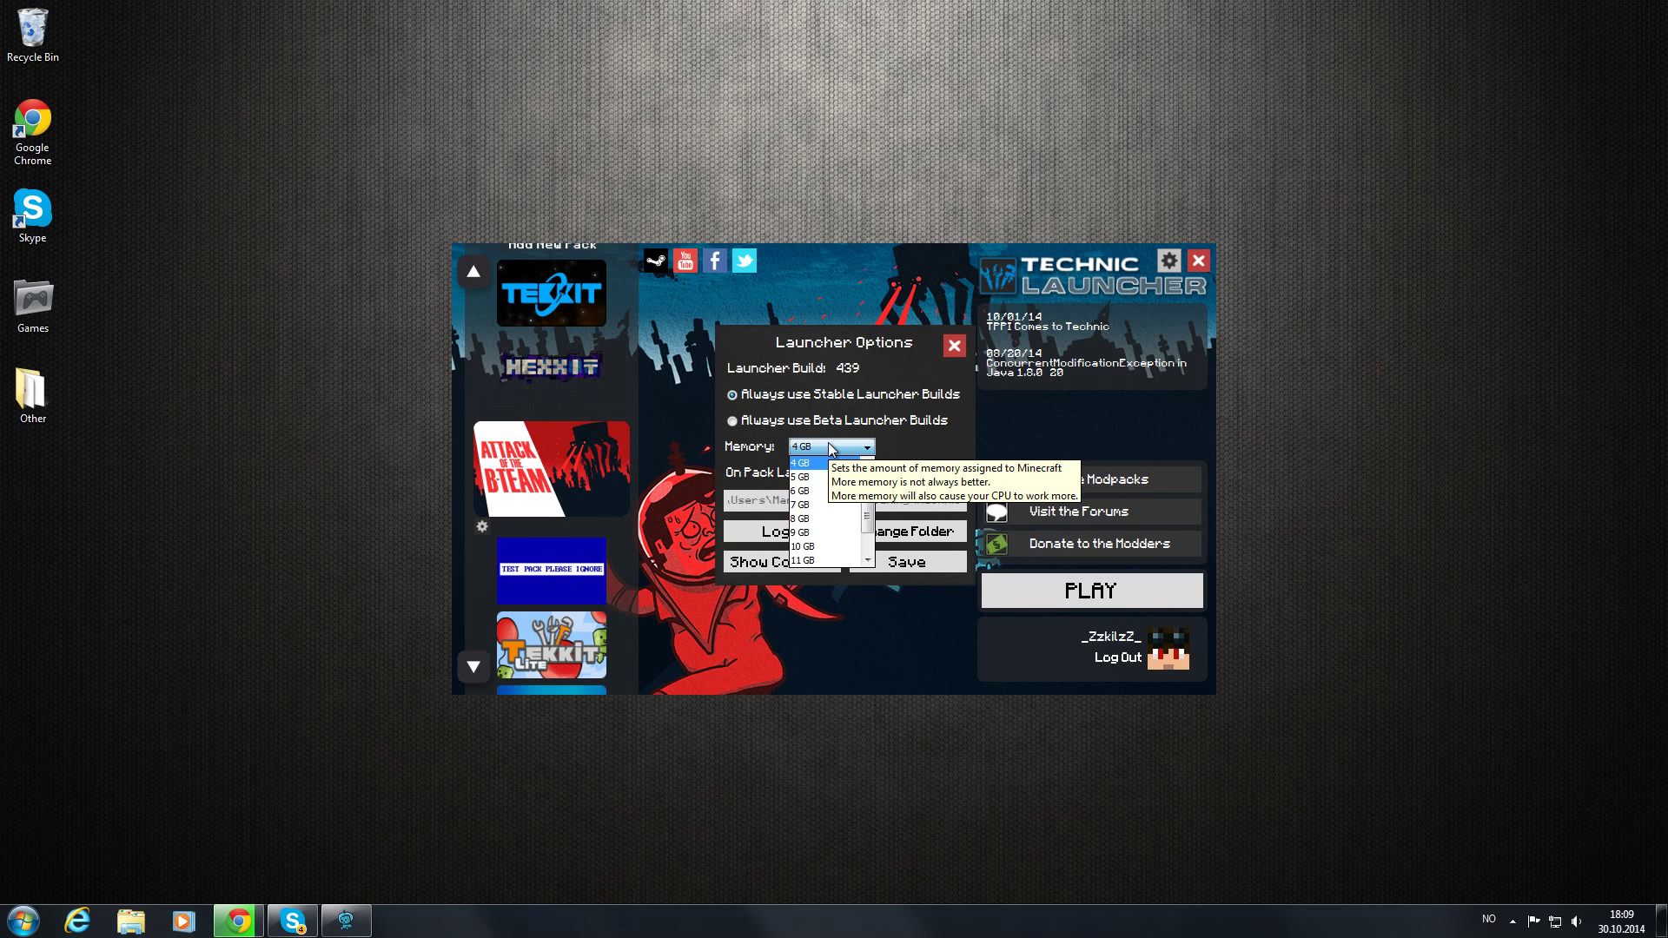
pyautogui.click(831, 447)
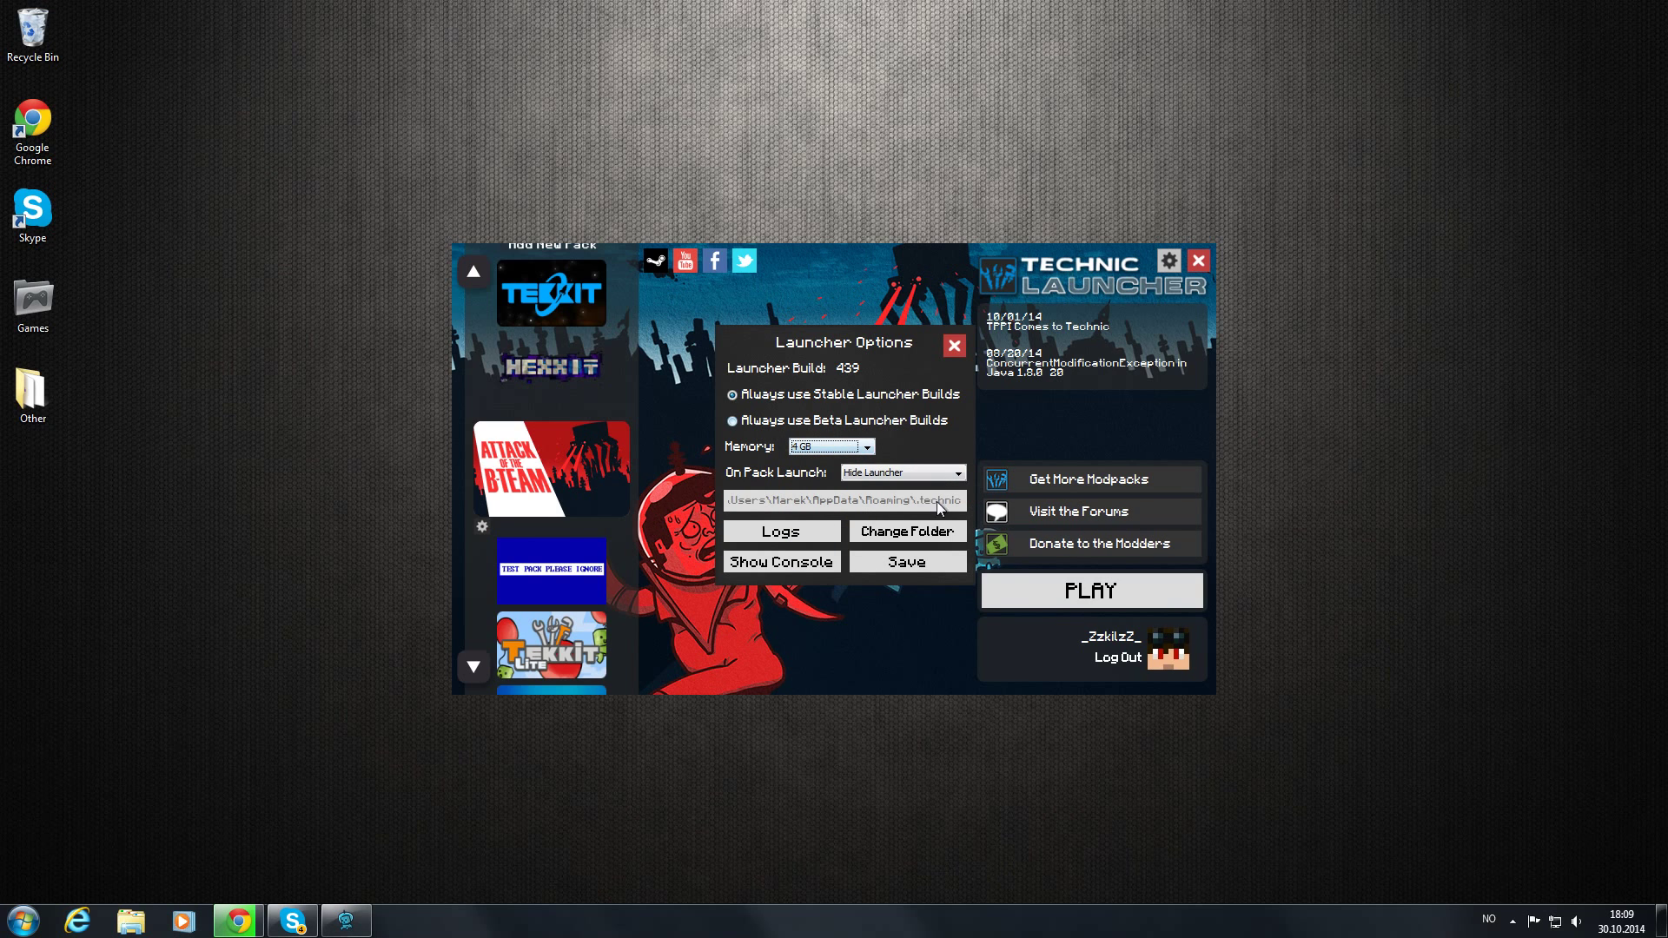
pyautogui.click(905, 567)
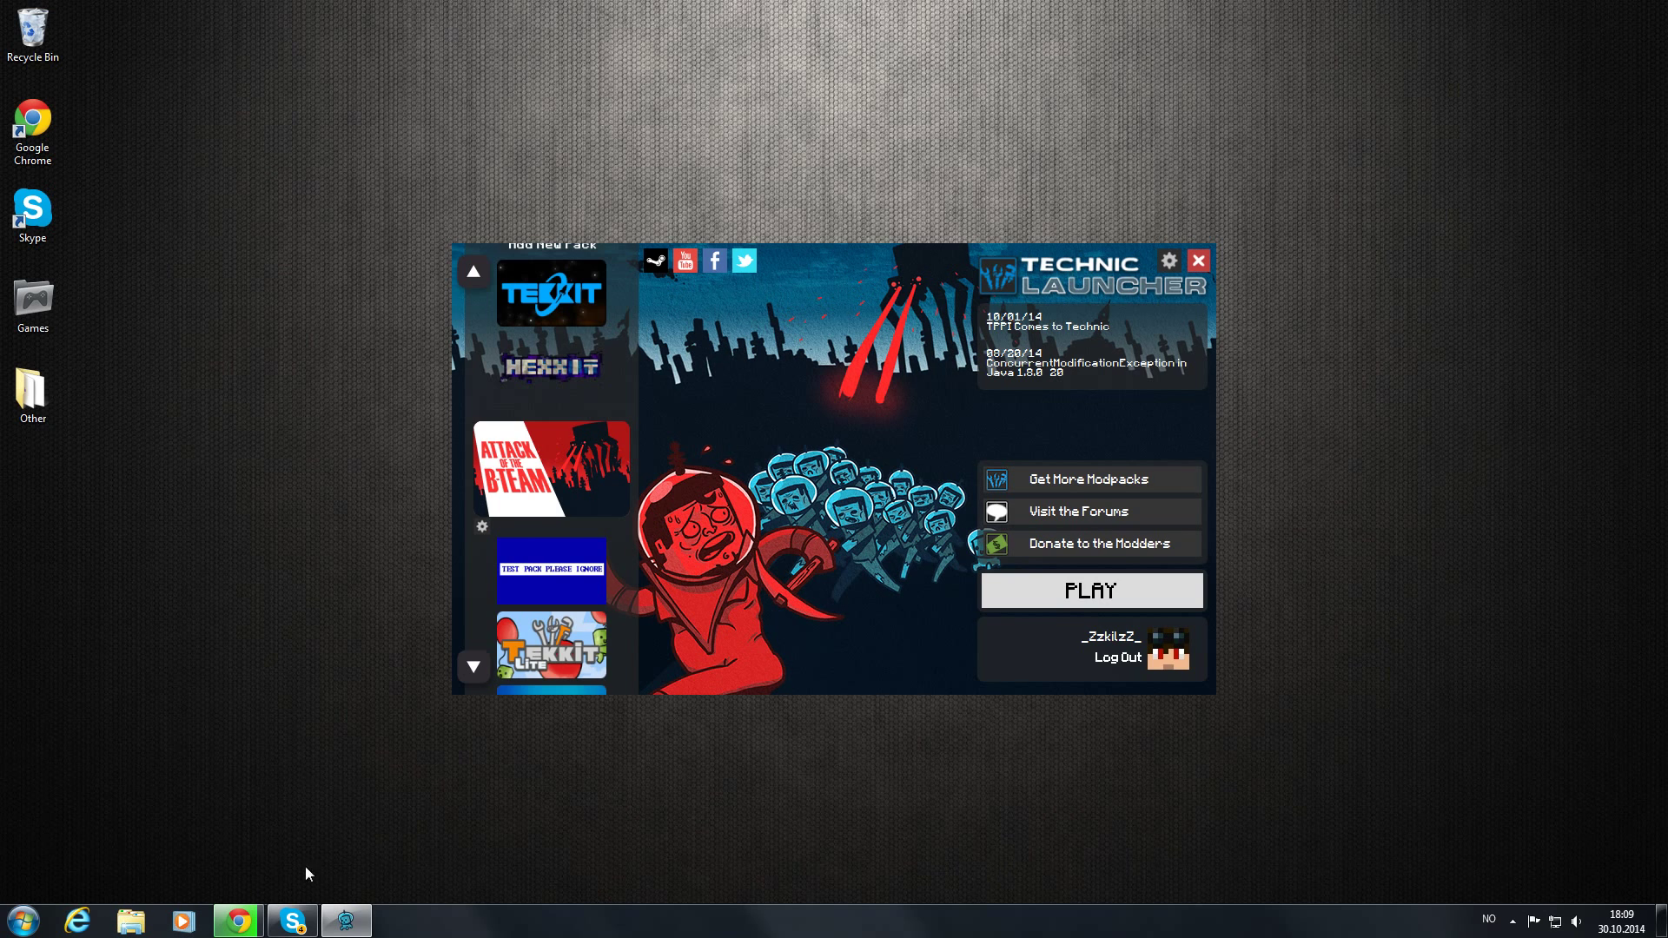
pyautogui.moveTo(826, 220); pyautogui.dragTo(799, 190)
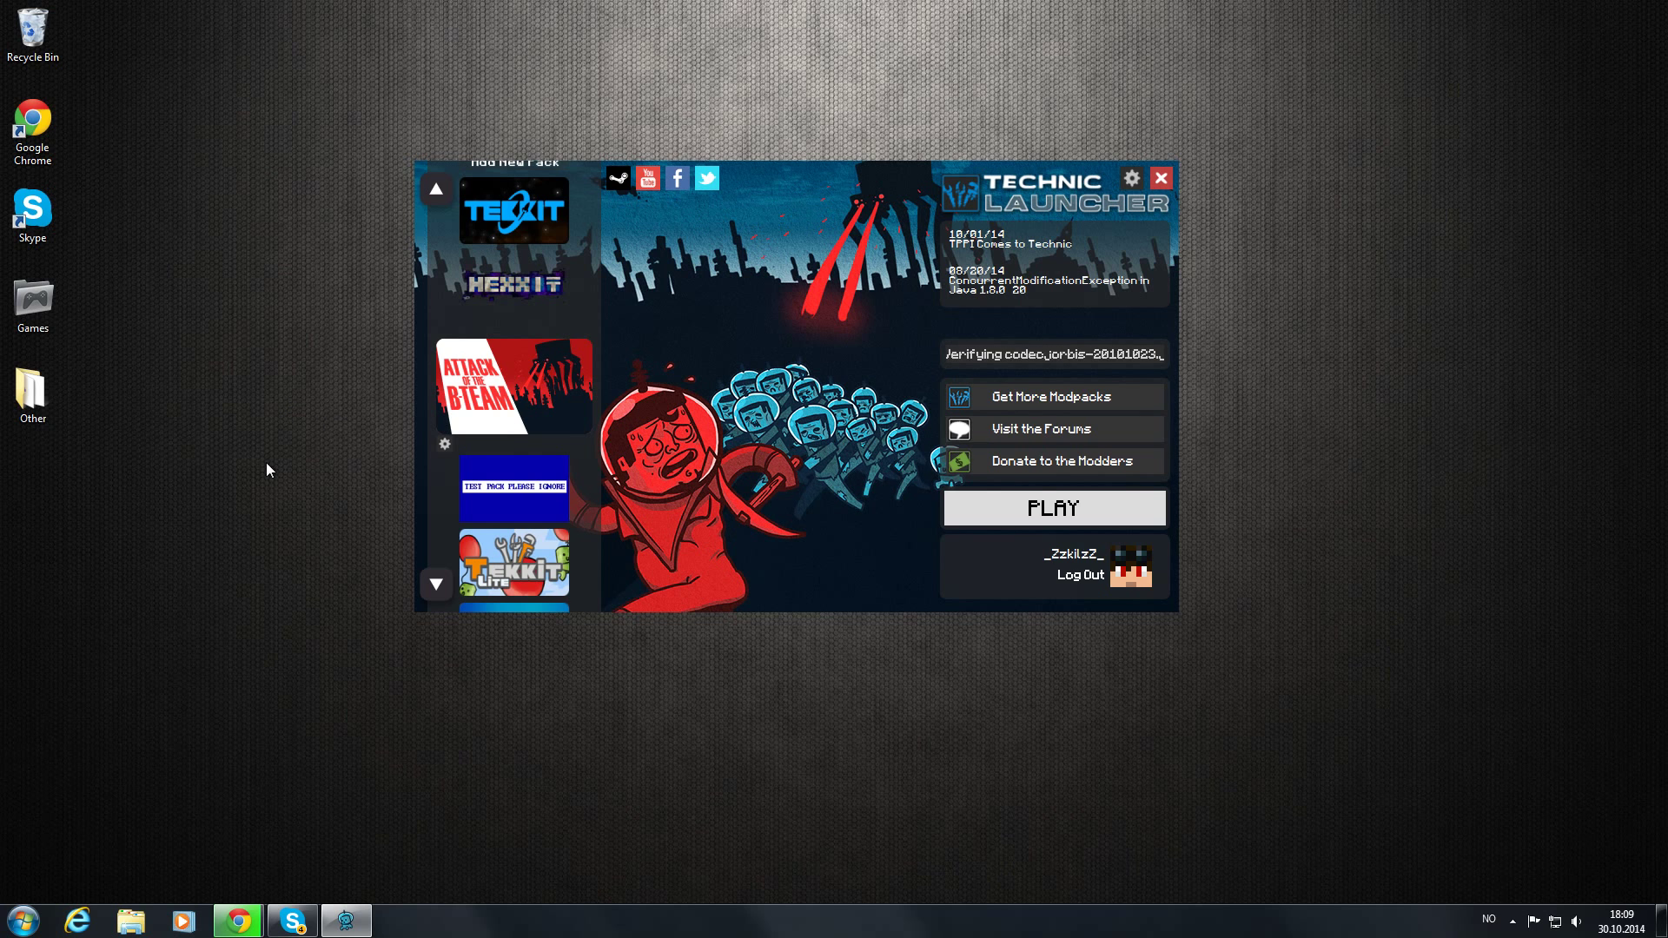
pyautogui.moveTo(239, 920)
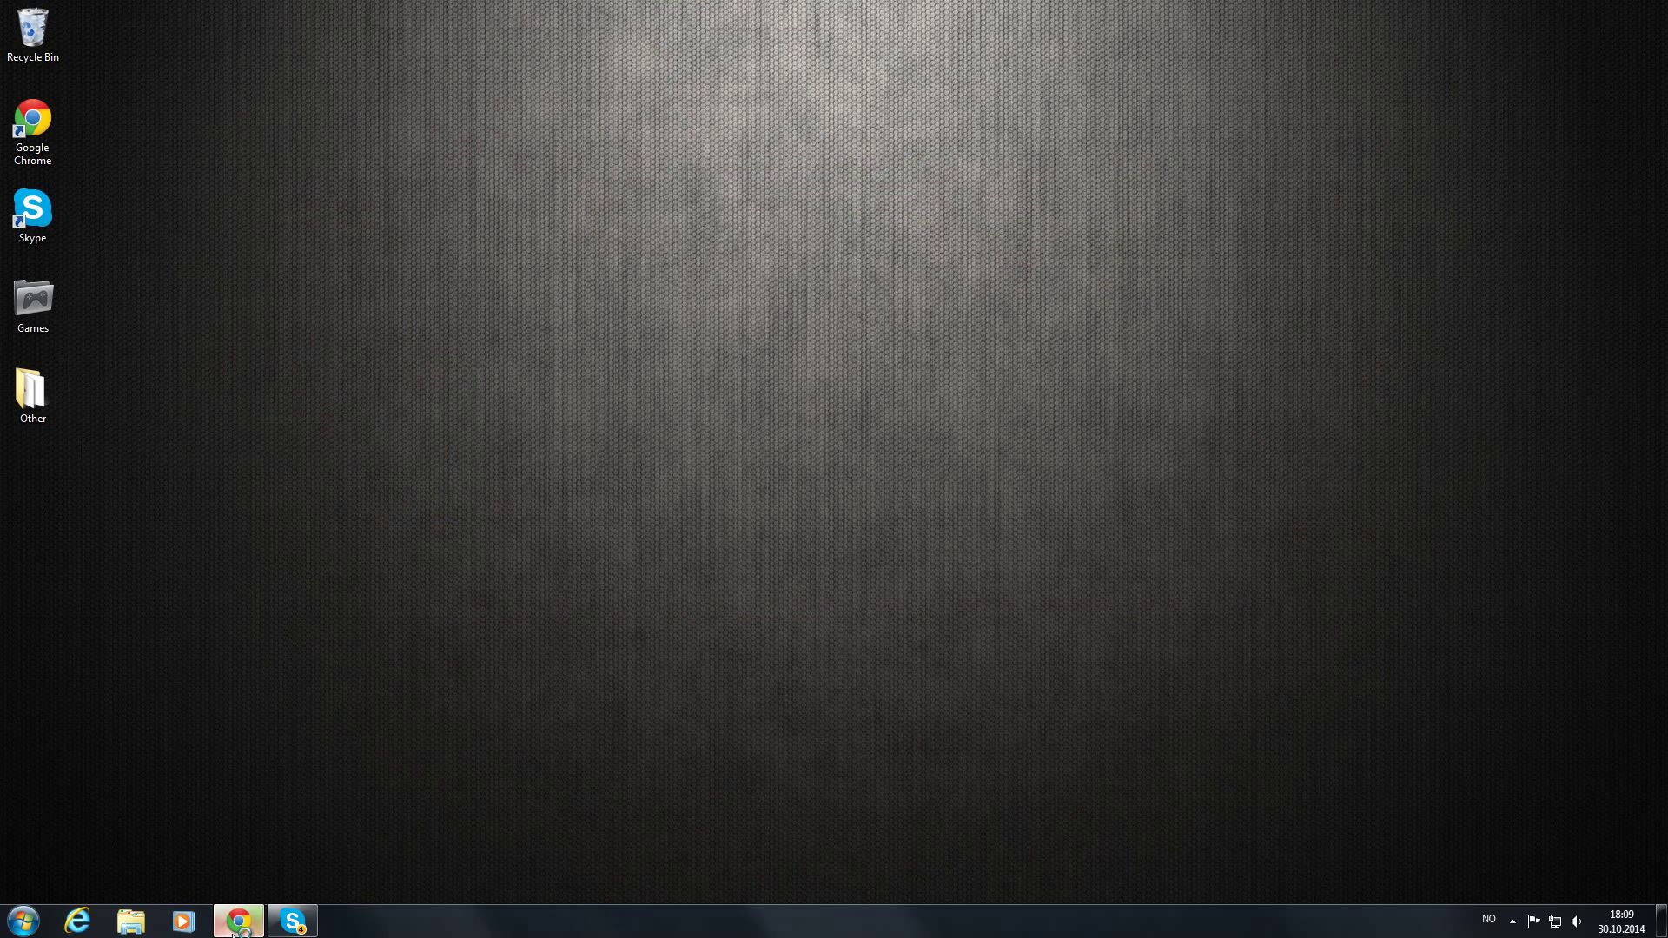
# - Restore the browser and maximize it on the BDcraft page
pyautogui.click(239, 921)
pyautogui.moveTo(467, 55); pyautogui.dragTo(580, 314)
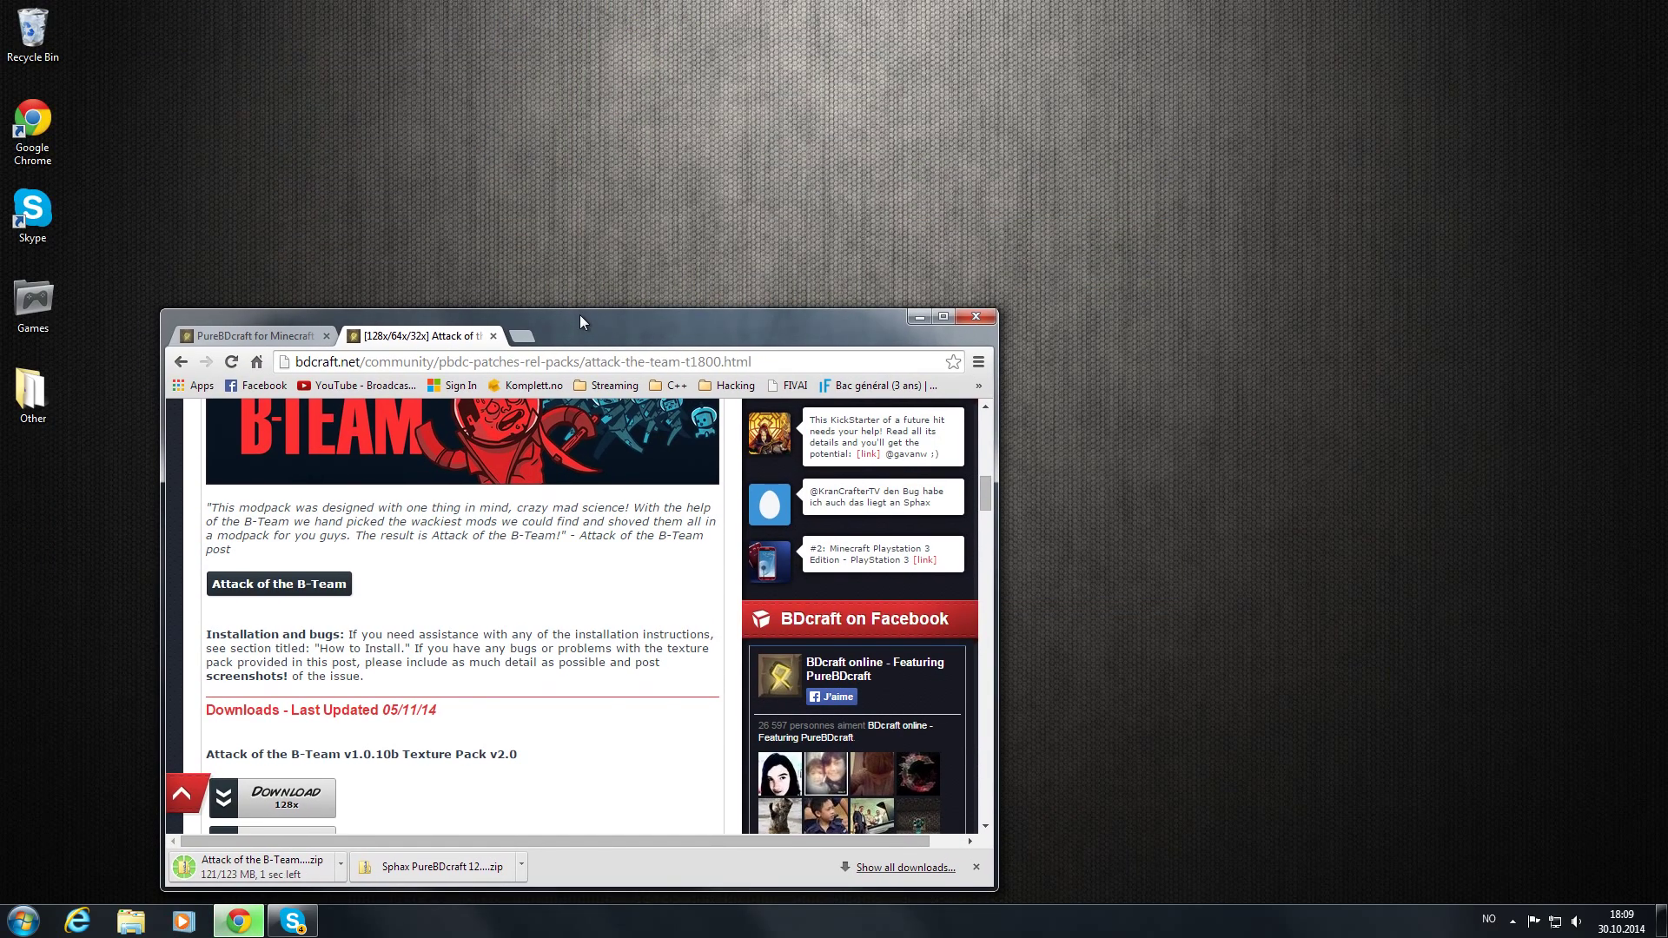
pyautogui.doubleClick(580, 314)
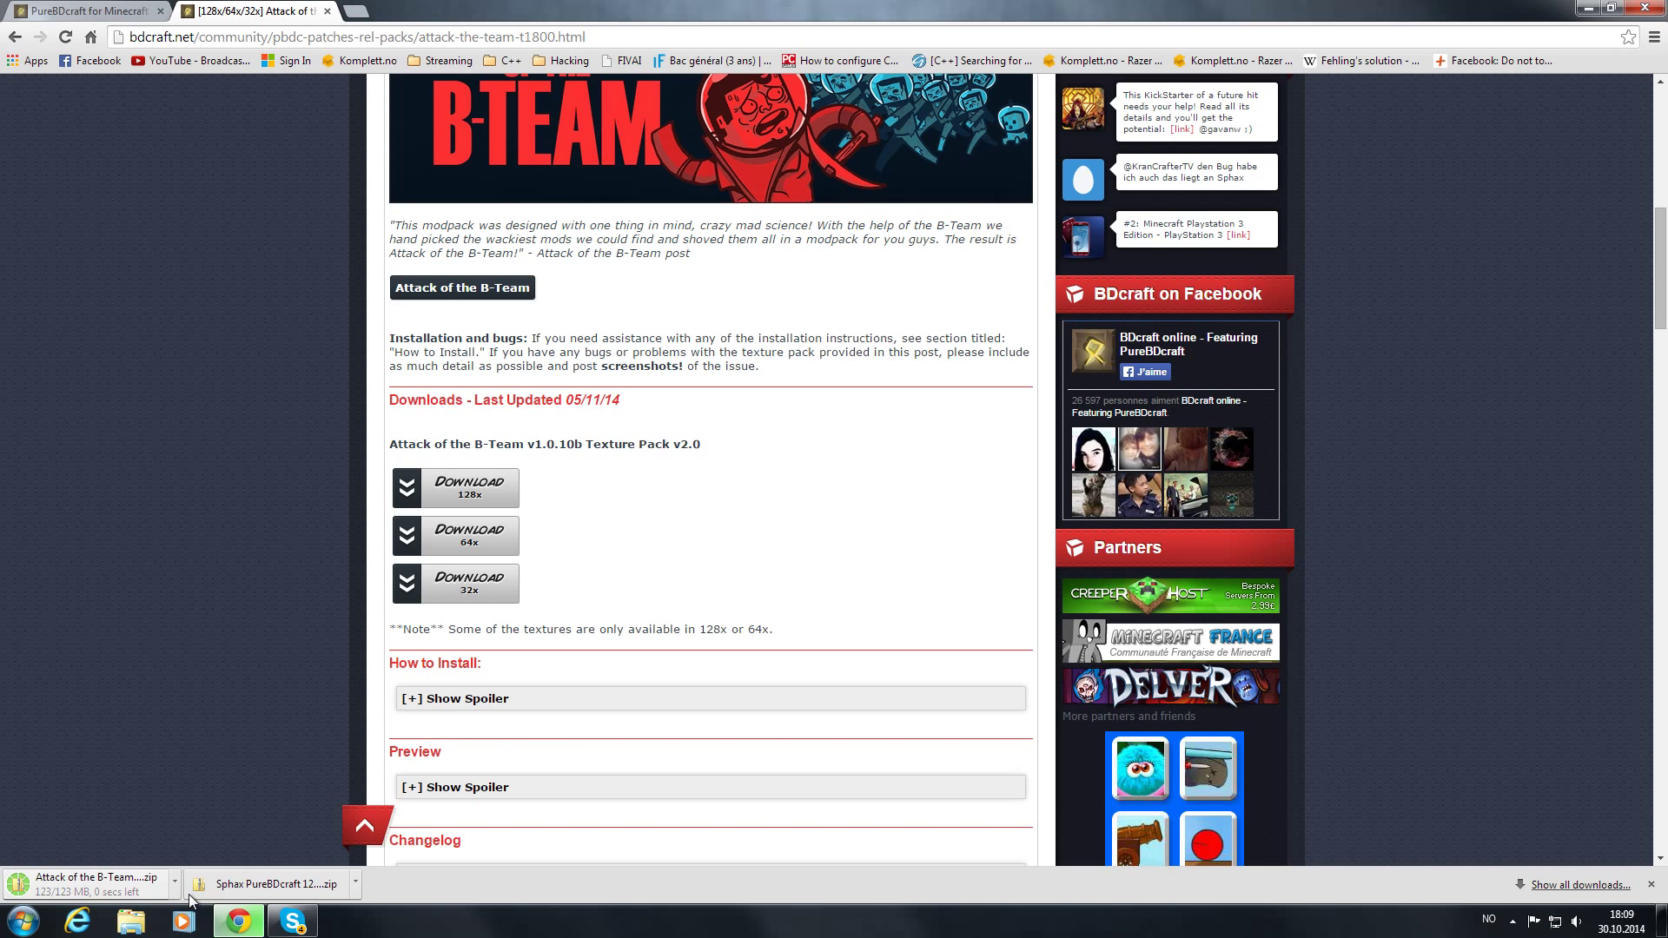
# - Open the Downloads folder from the Documents library beside the desktop
pyautogui.click(23, 921)
pyautogui.click(285, 580)
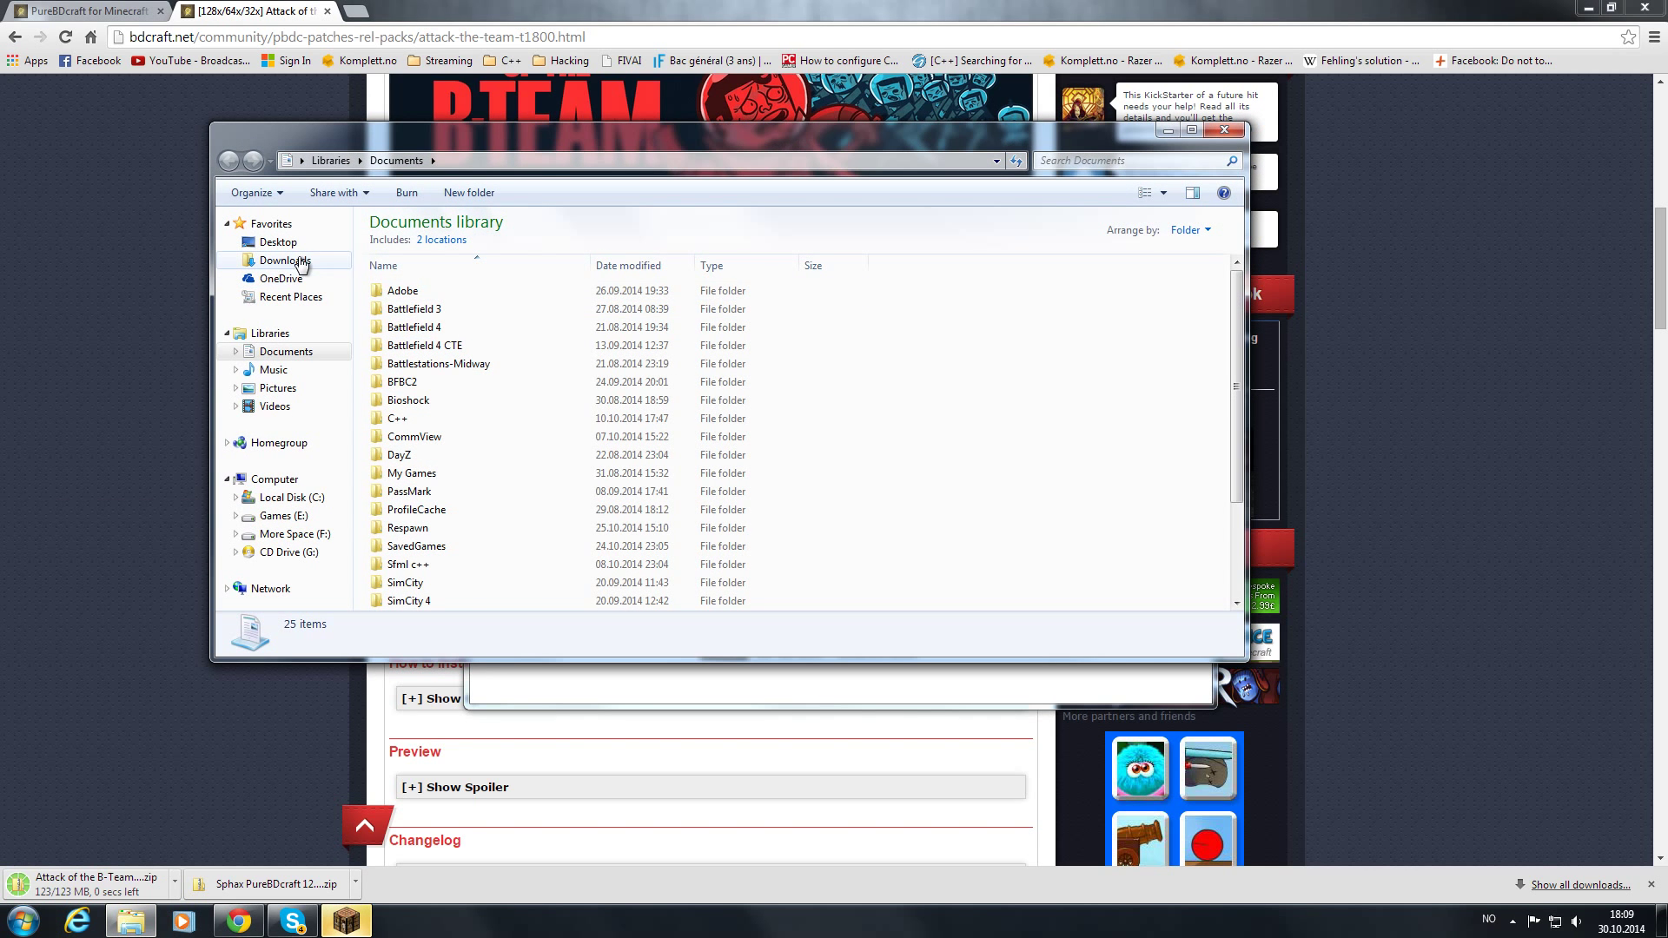
pyautogui.click(301, 261)
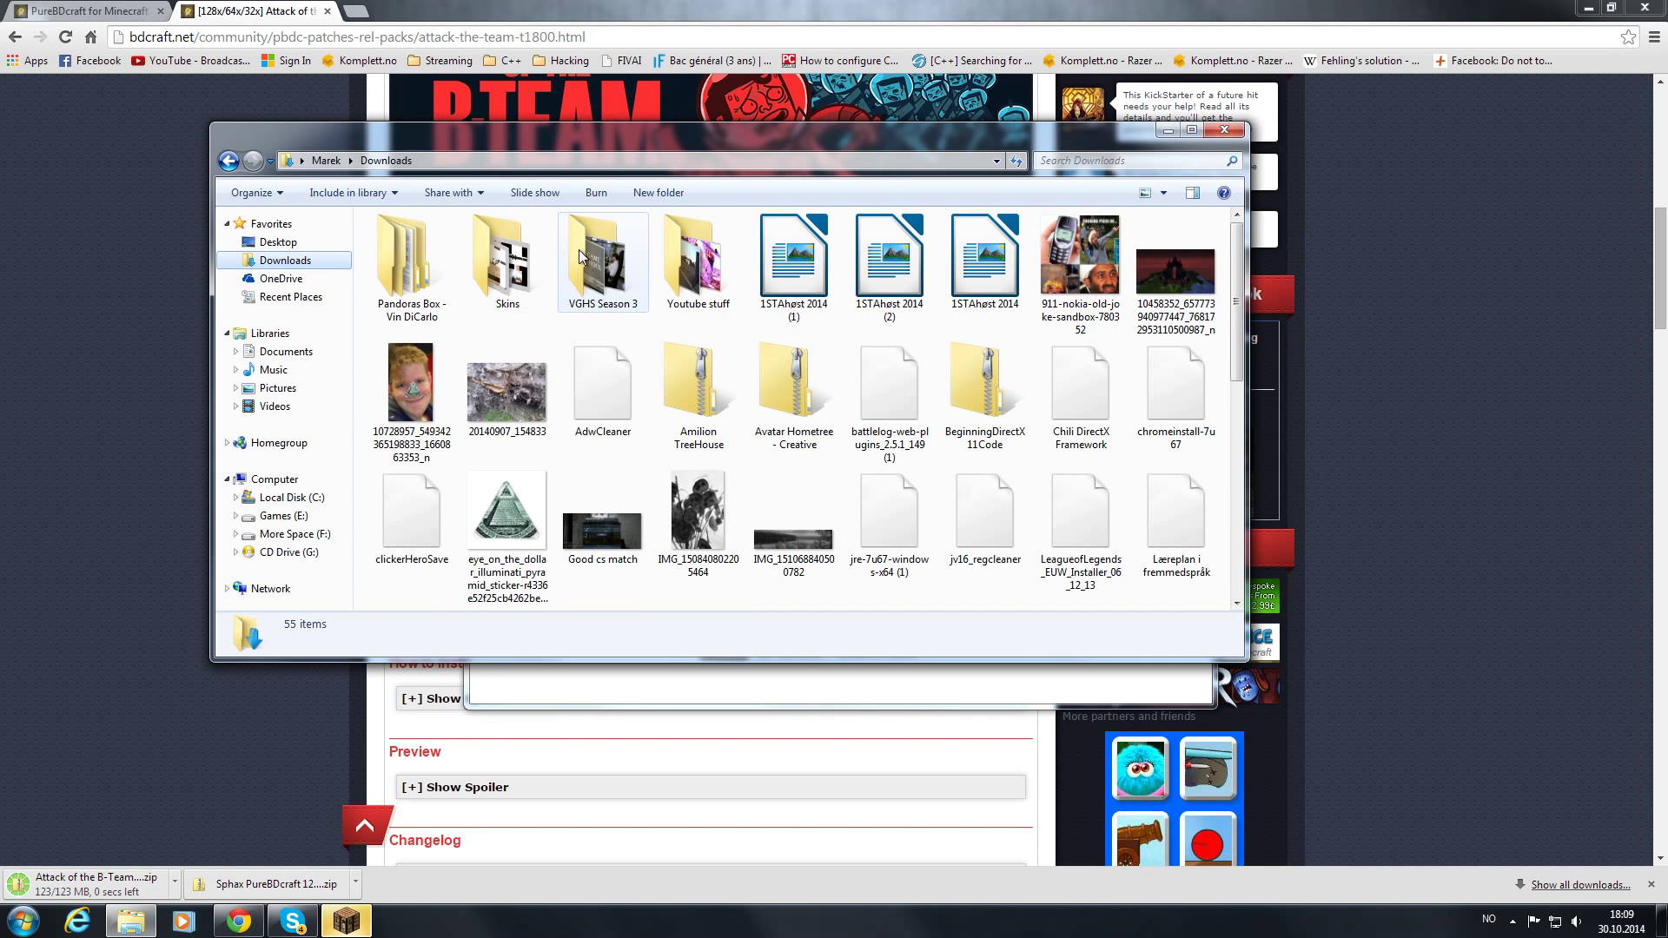
pyautogui.moveTo(597, 134); pyautogui.dragTo(535, 59)
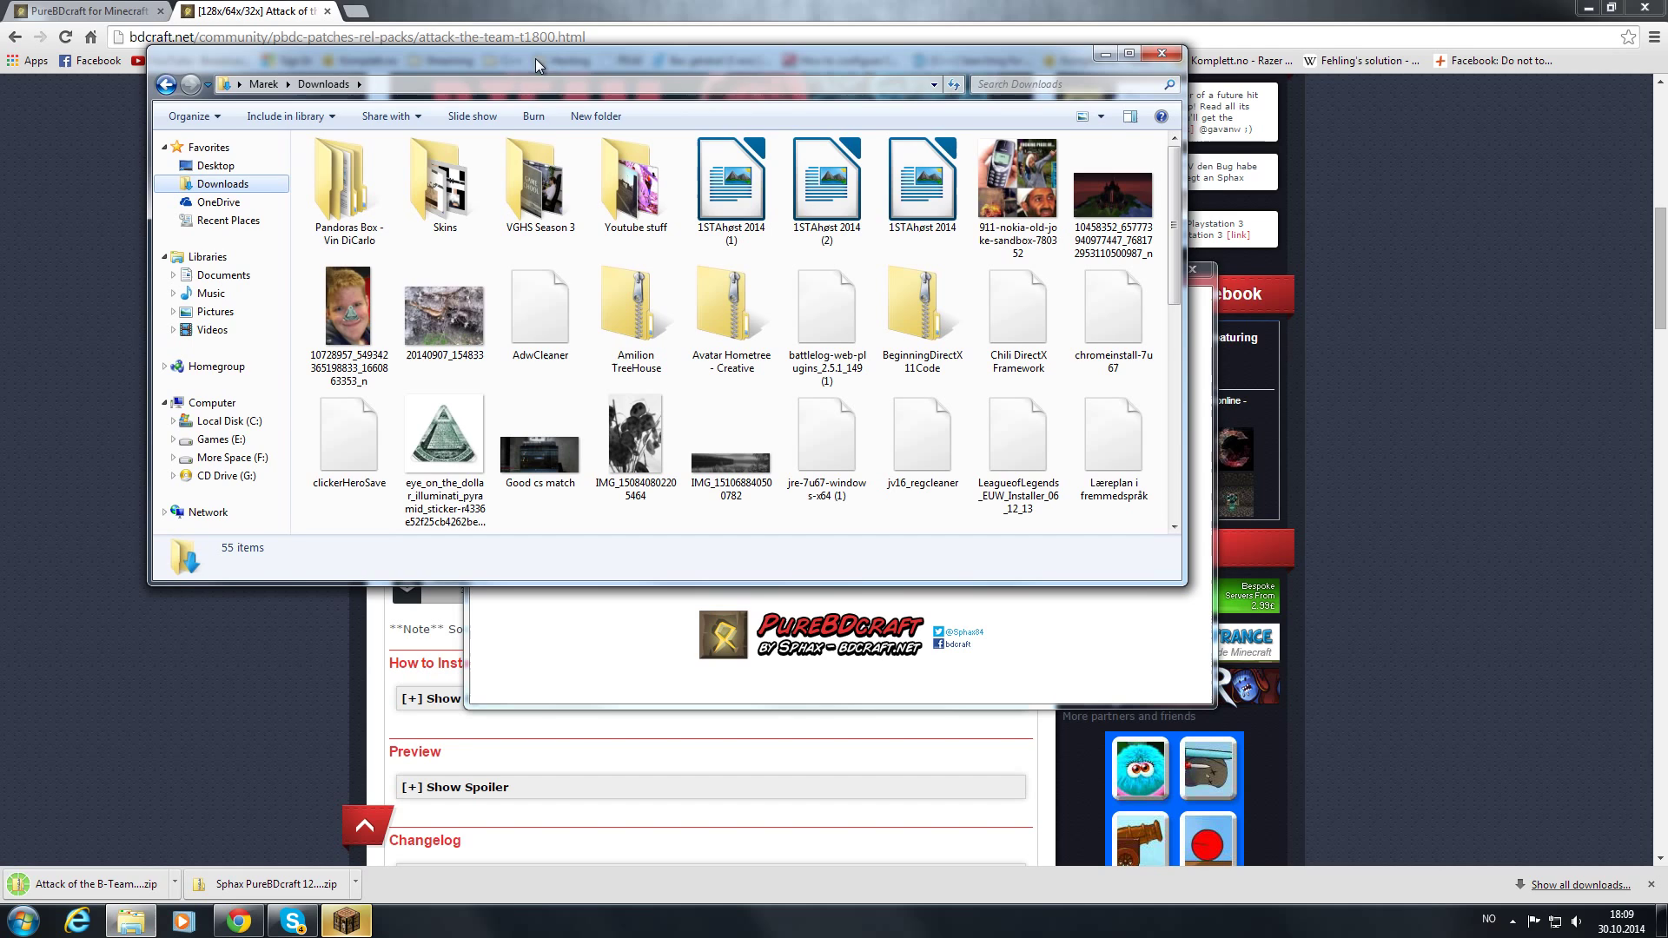
pyautogui.click(1588, 7)
pyautogui.moveTo(667, 64); pyautogui.dragTo(518, 67)
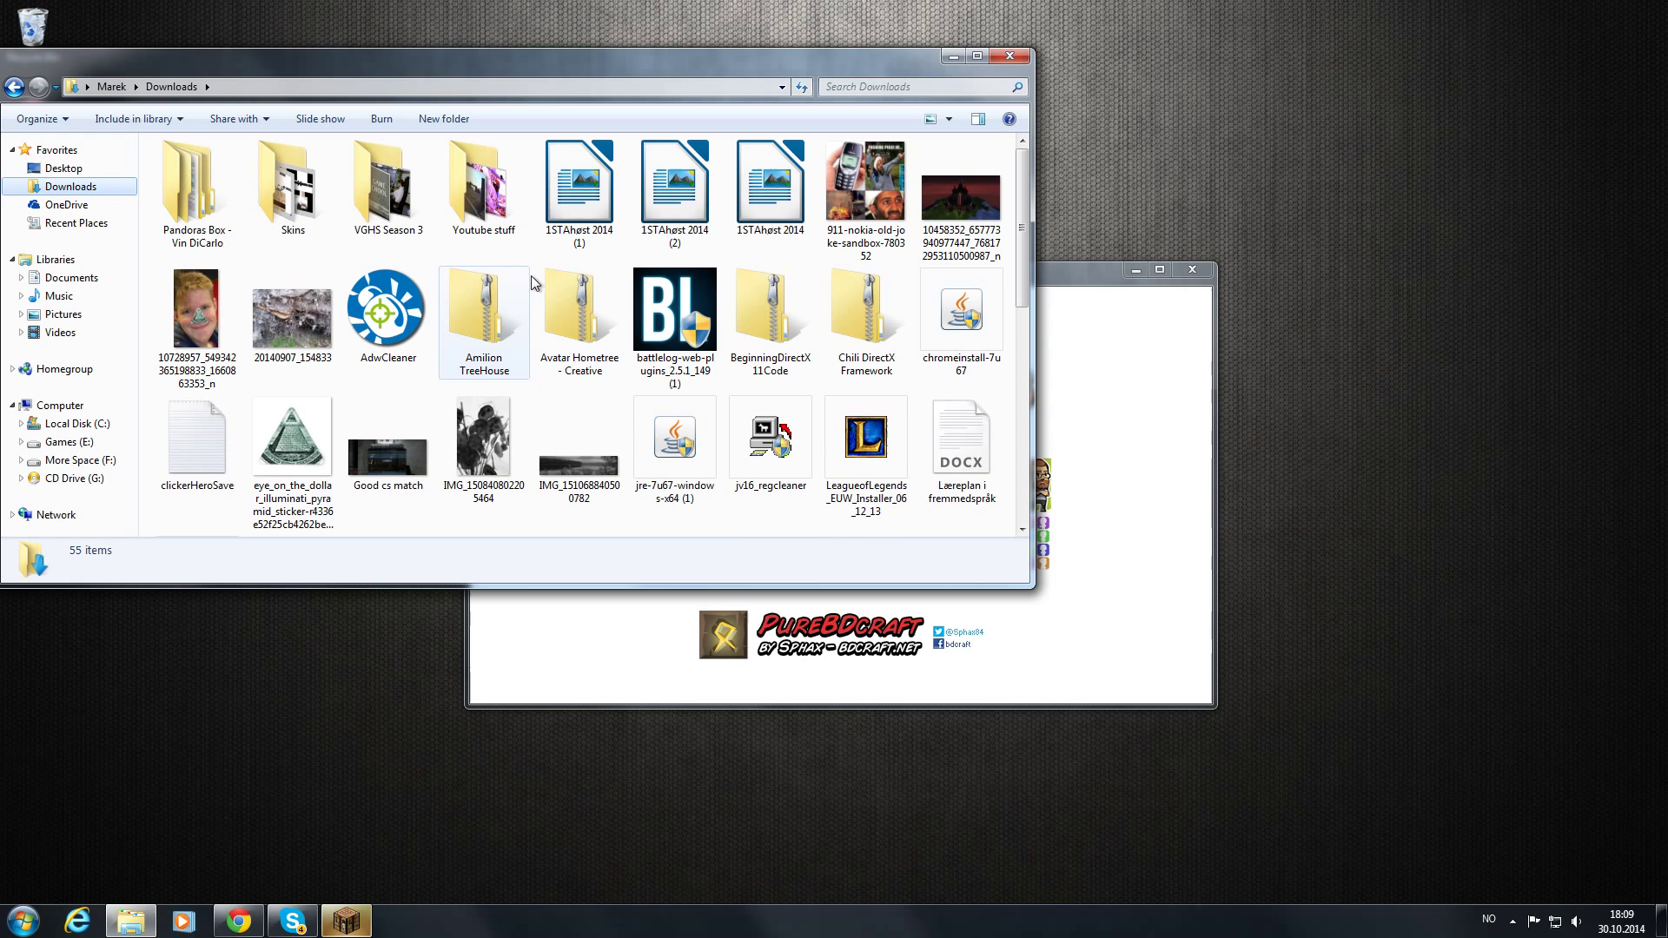
# - Drag the Sphax PureBDcraft and Attack of the B-Team 128x zips onto the desktop, then close Downloads
pyautogui.moveTo(1024, 203); pyautogui.dragTo(1040, 349)
pyautogui.moveTo(866, 213); pyautogui.dragTo(1348, 286)
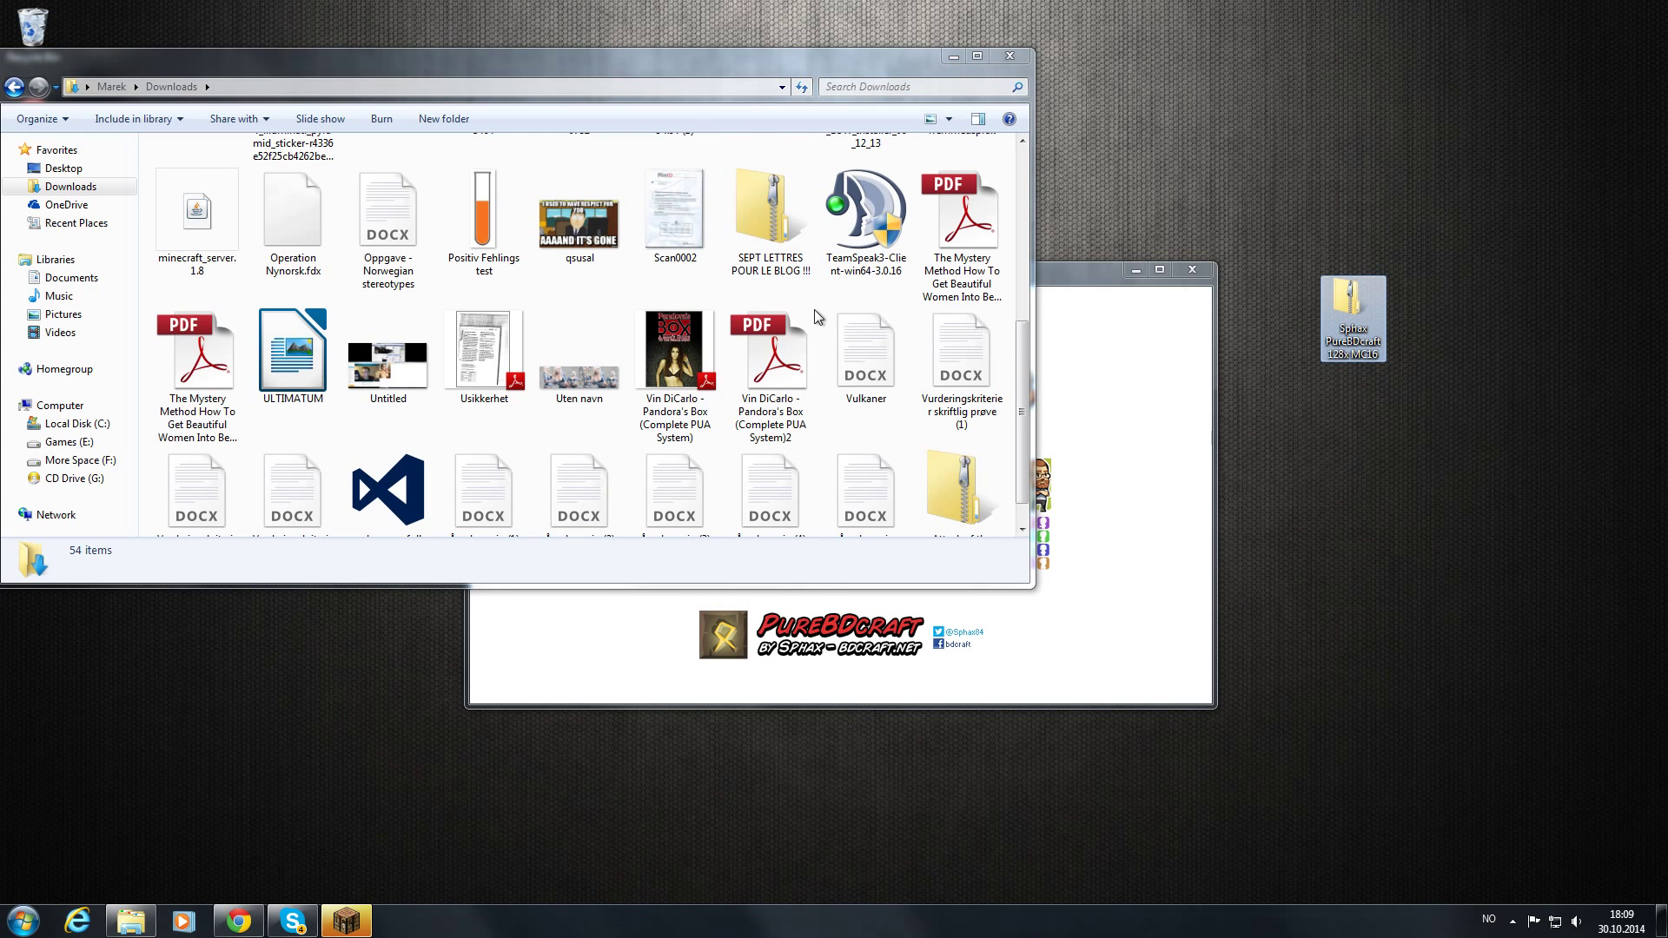
pyautogui.moveTo(1027, 372); pyautogui.dragTo(1023, 420)
pyautogui.moveTo(974, 475); pyautogui.dragTo(1467, 320)
pyautogui.click(1010, 57)
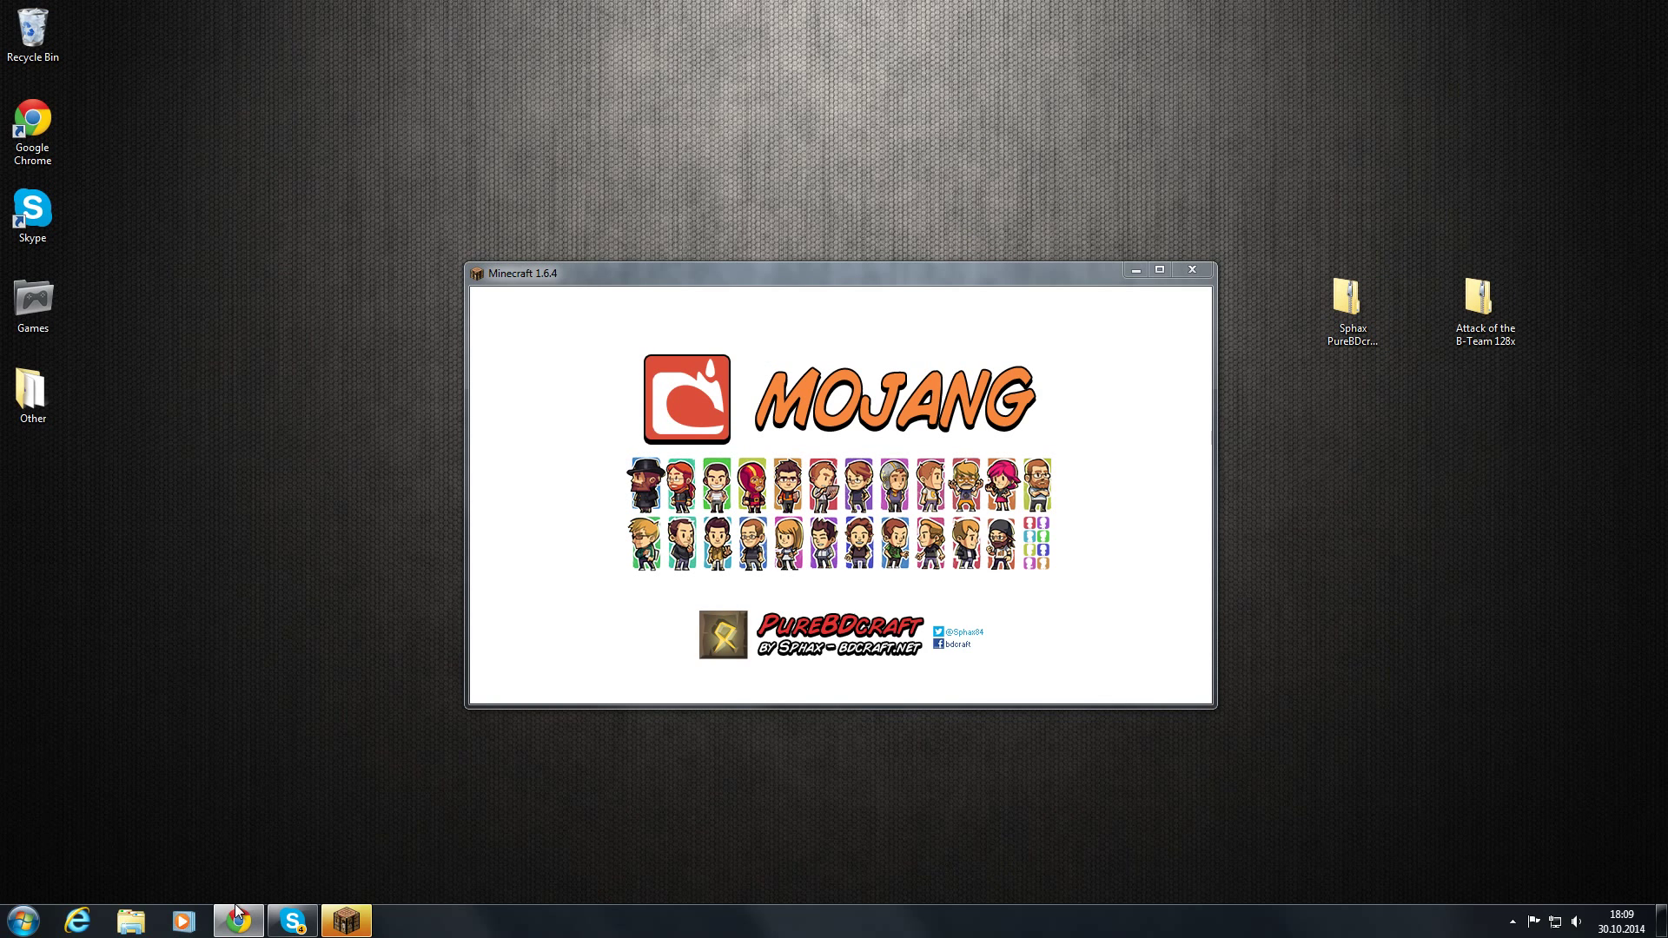
pyautogui.doubleClick(54, 134)
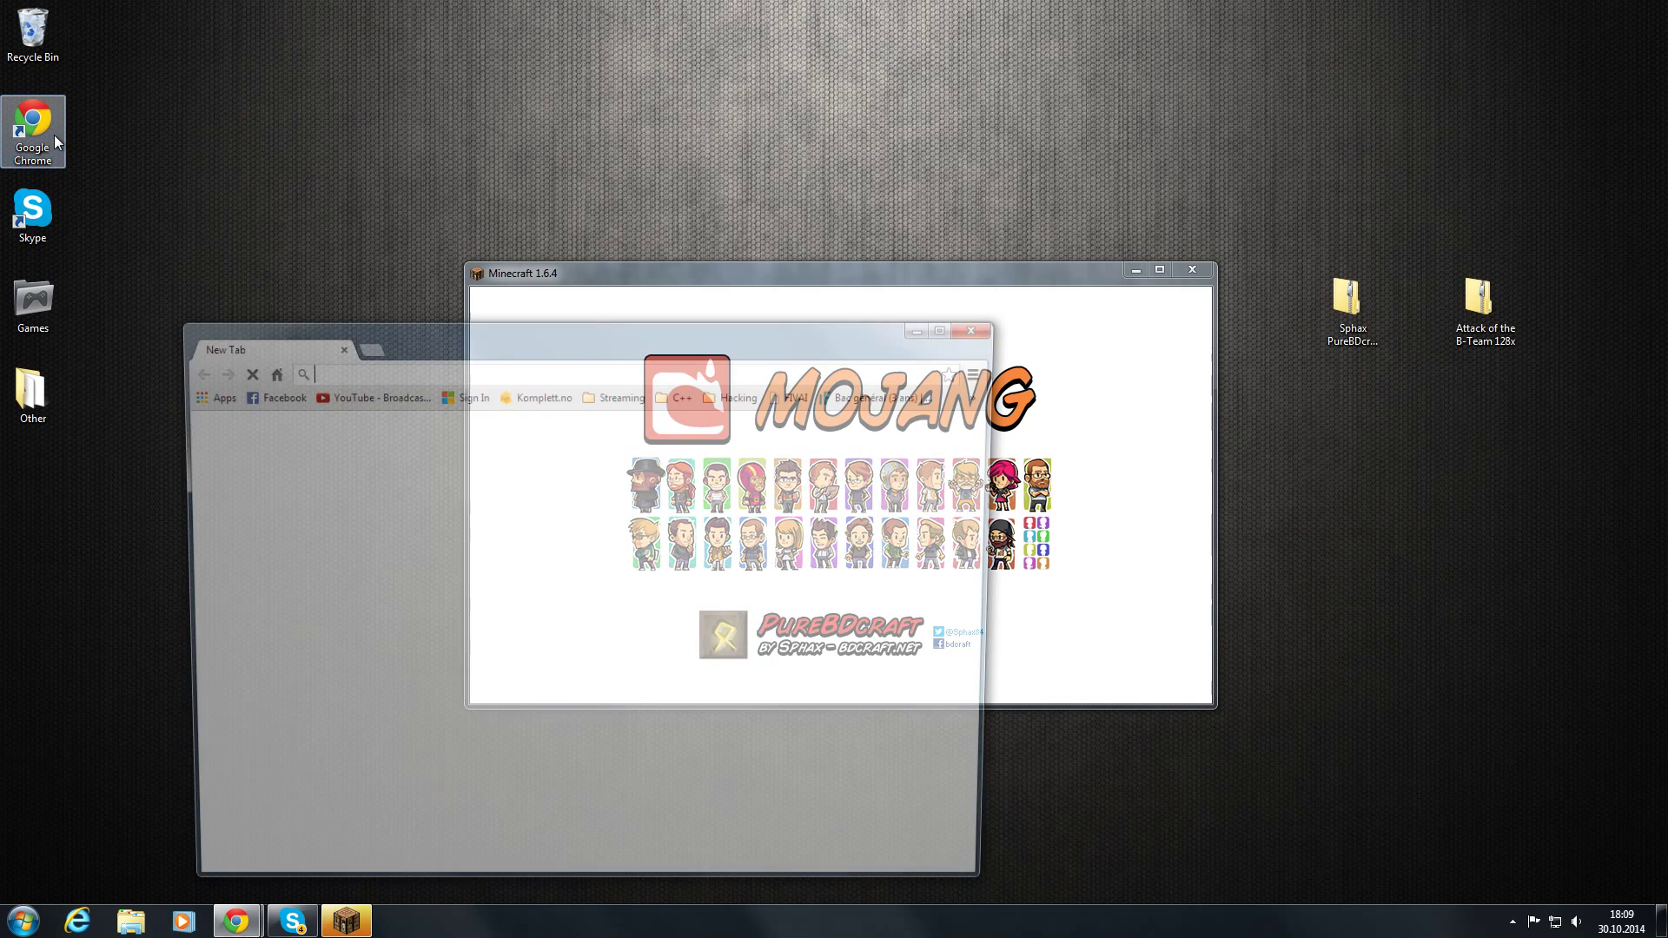
pyautogui.moveTo(399, 327); pyautogui.dragTo(388, 210)
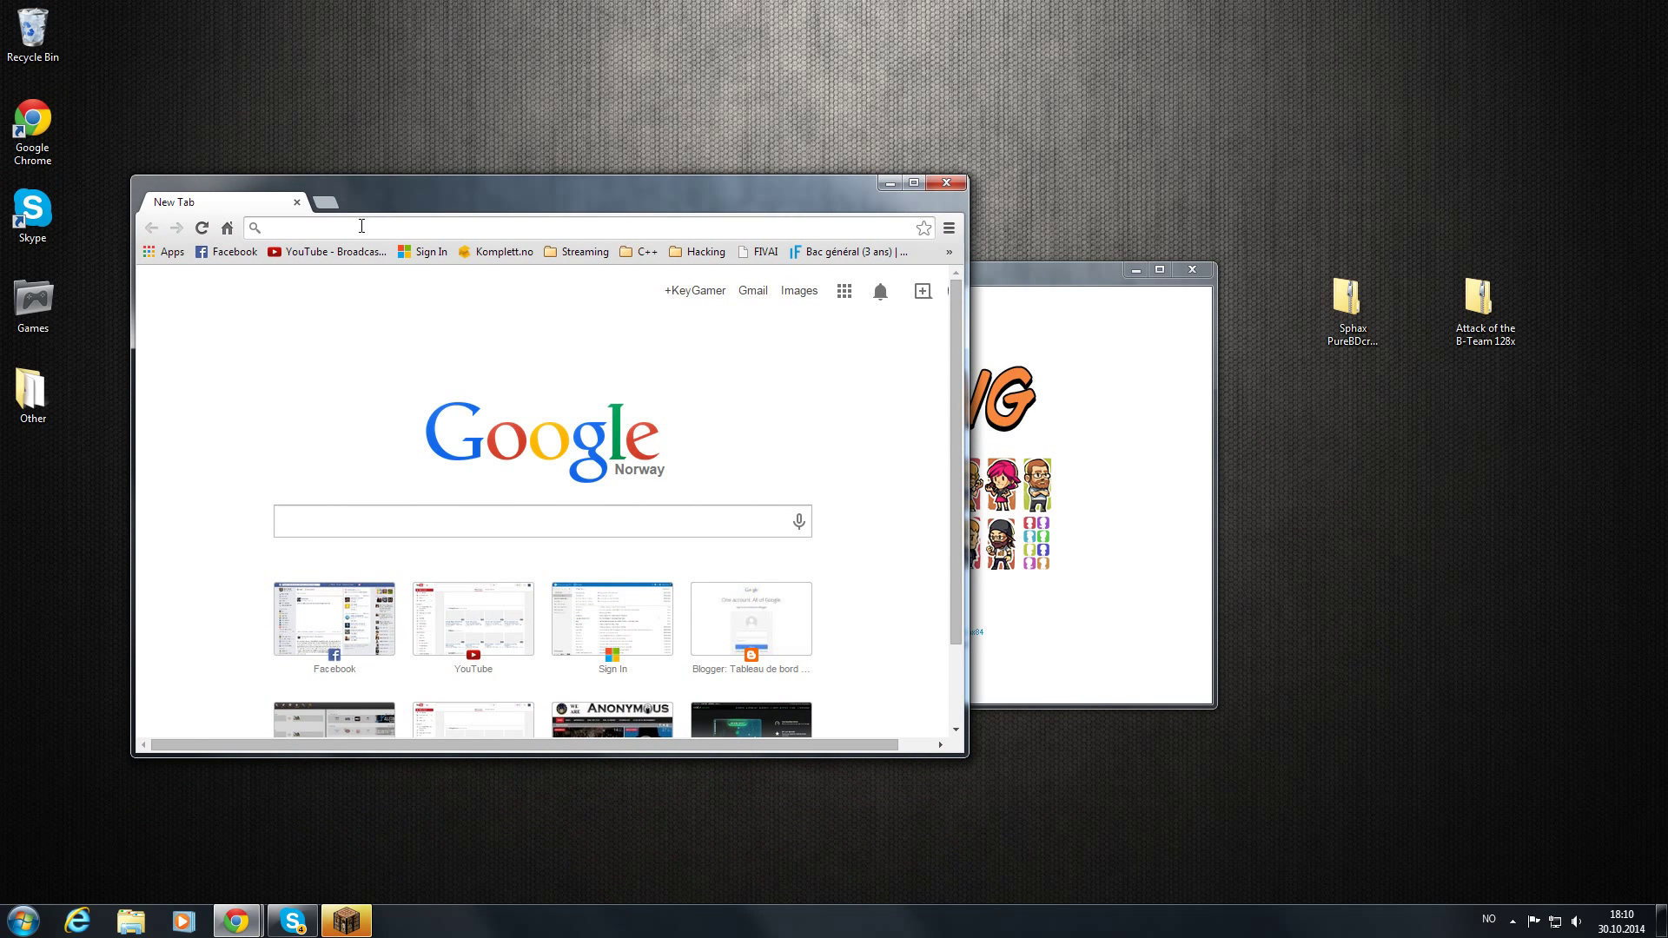
pyautogui.click(395, 518)
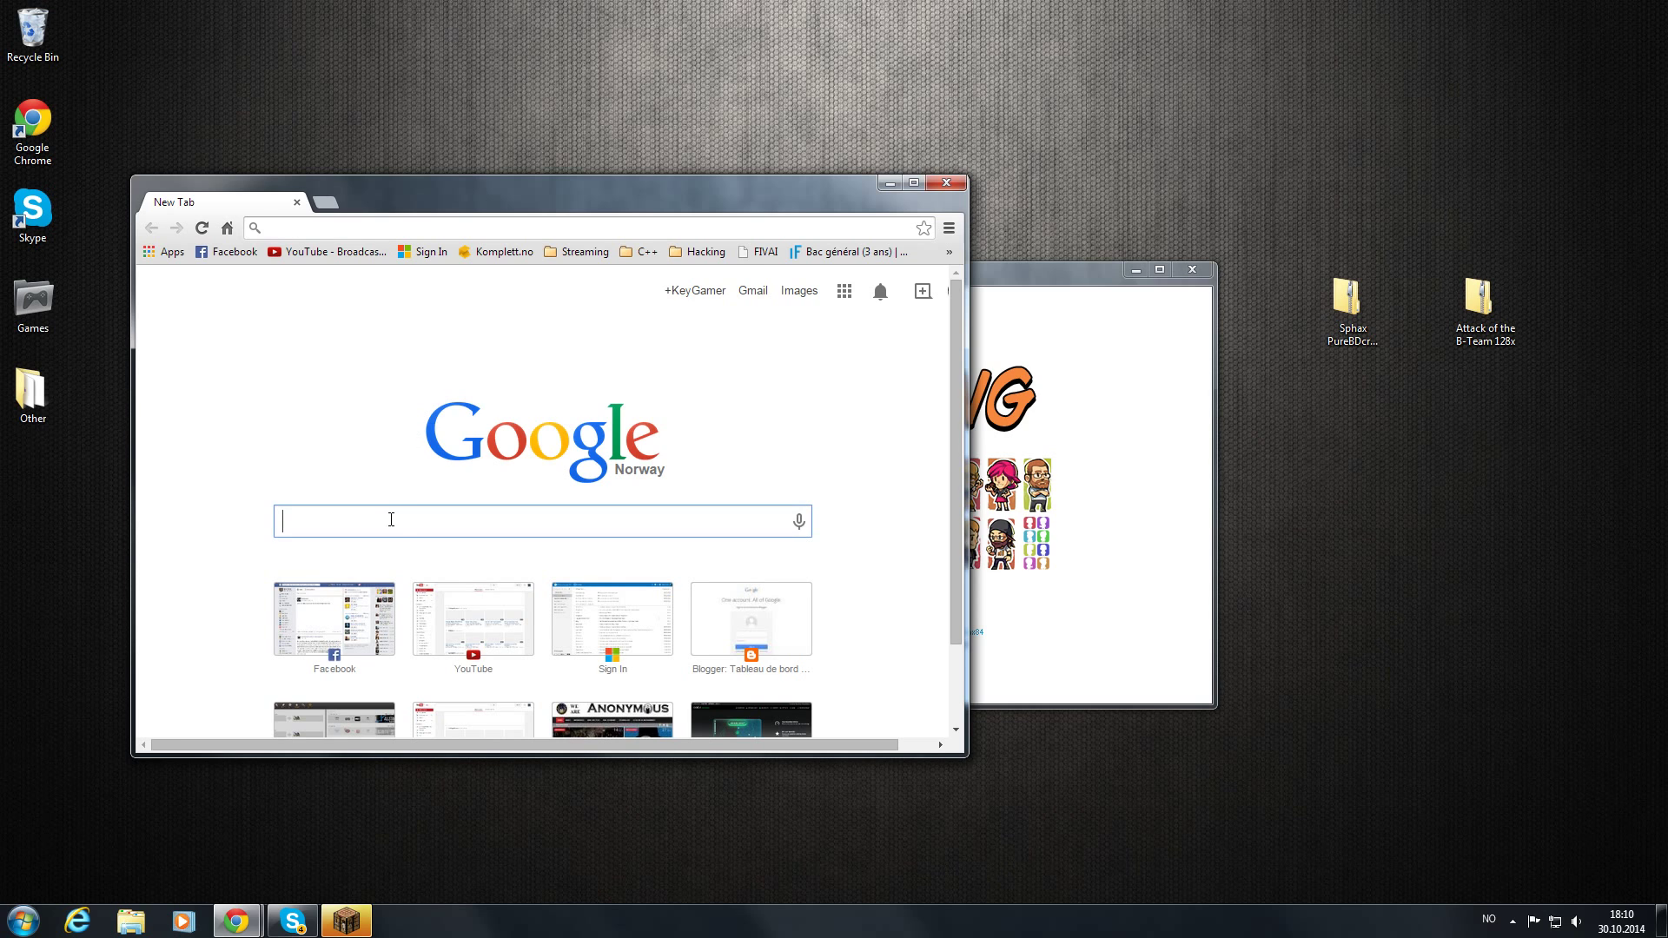
pyautogui.write('7-zip')
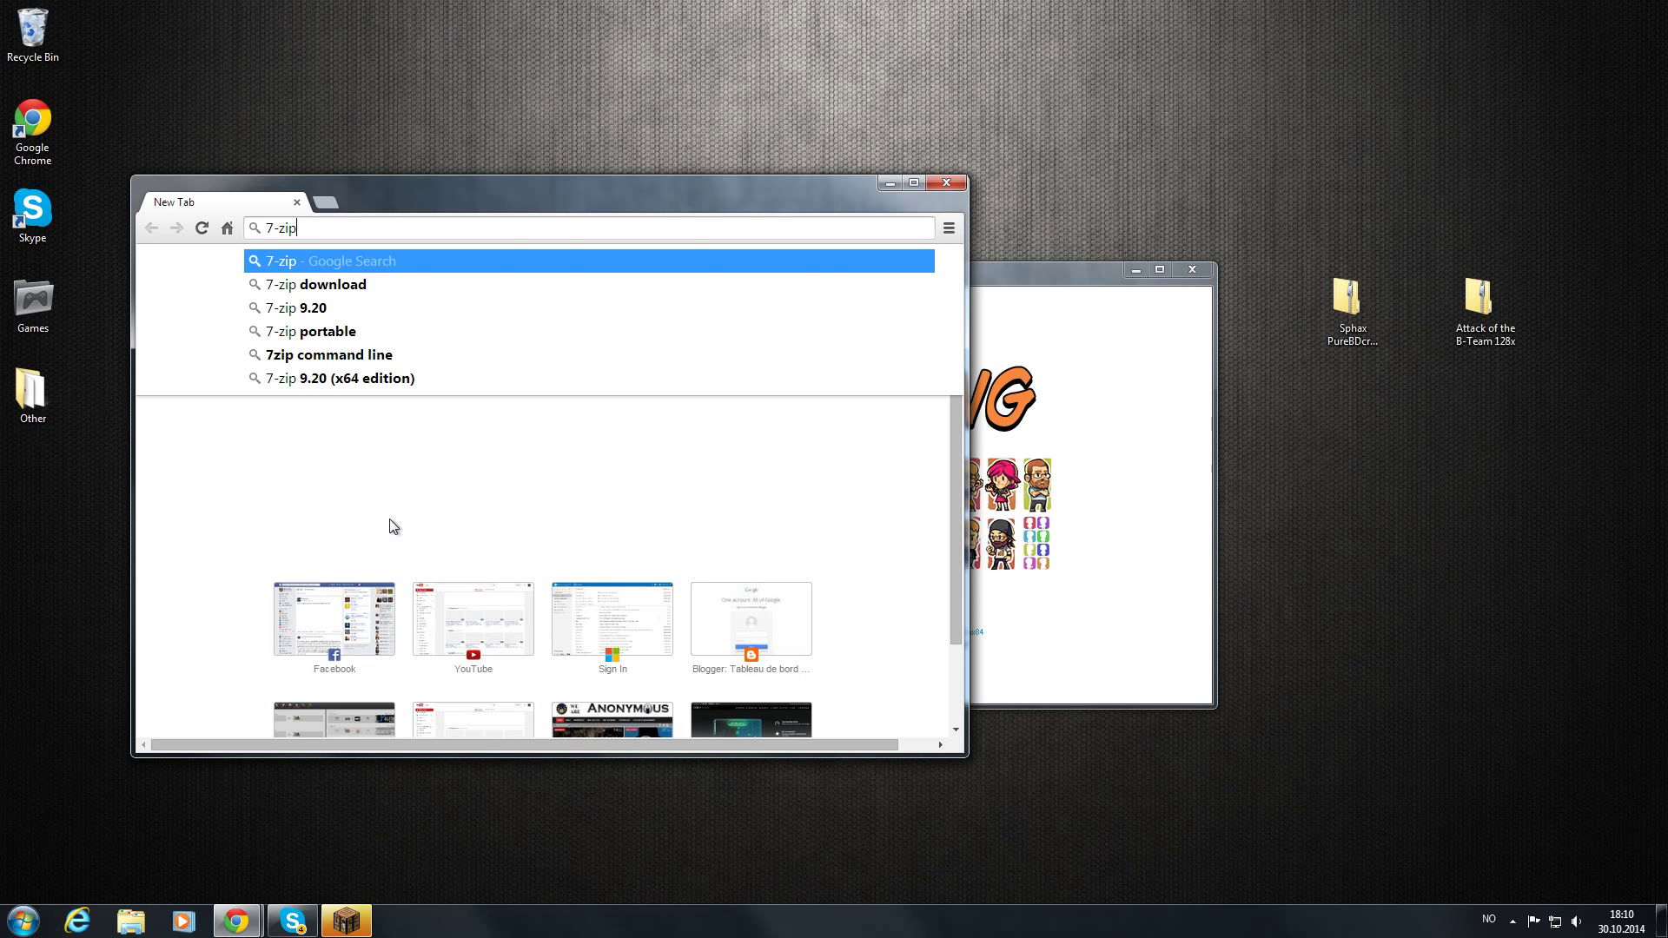
pyautogui.press('Return')
pyautogui.click(283, 435)
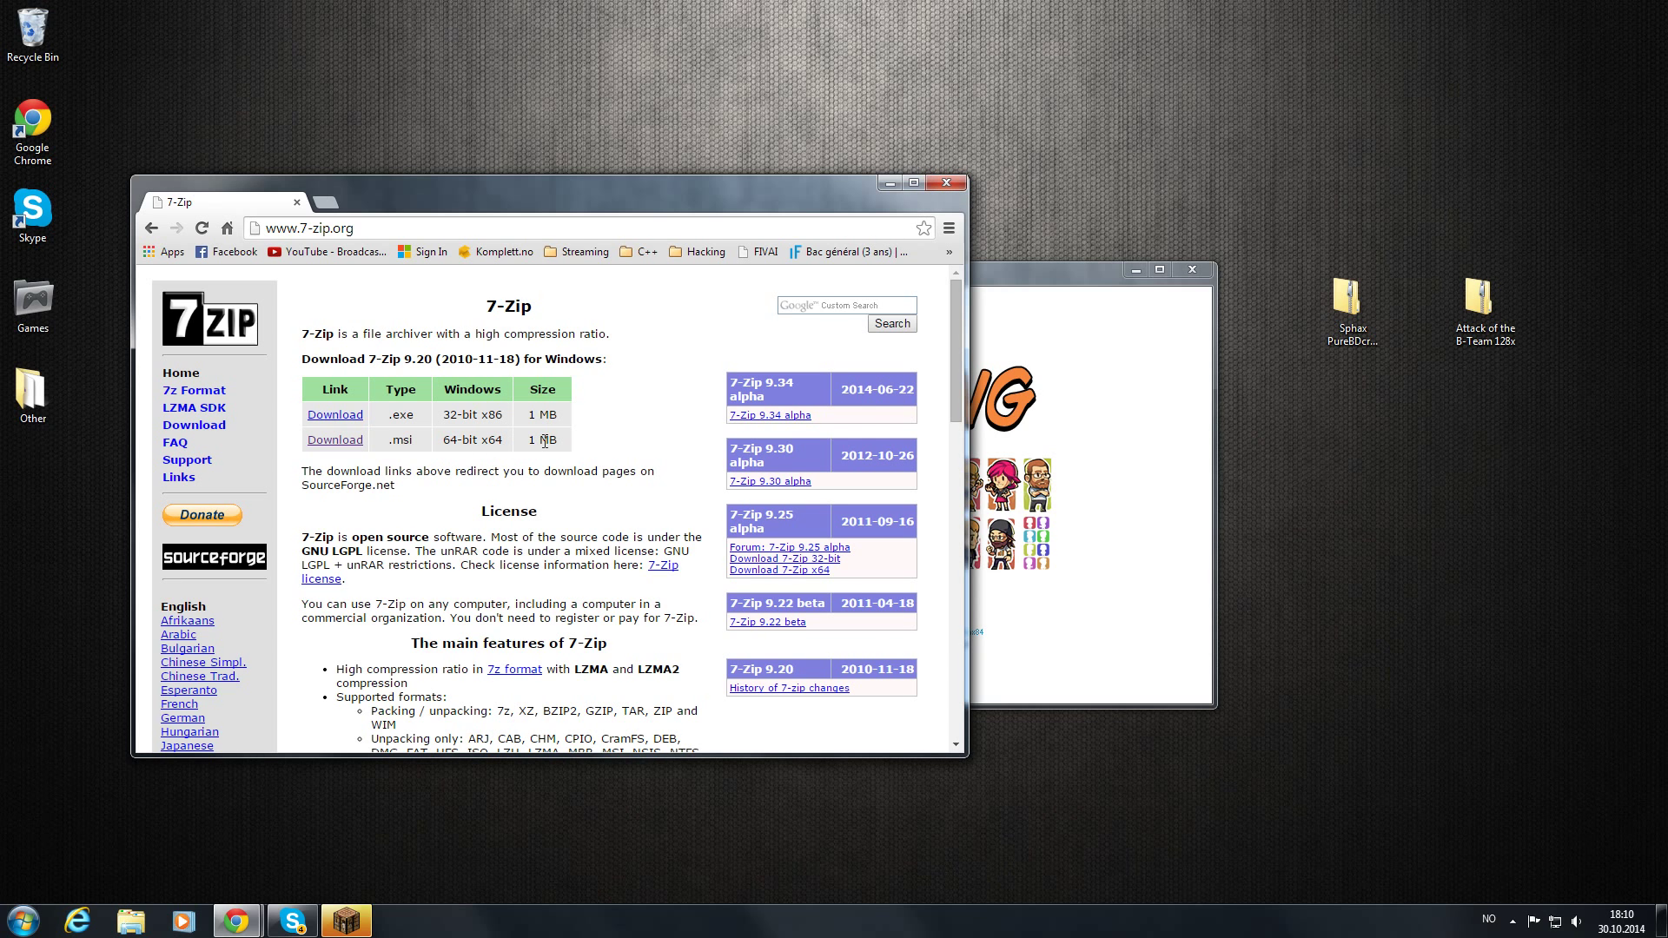
pyautogui.click(944, 184)
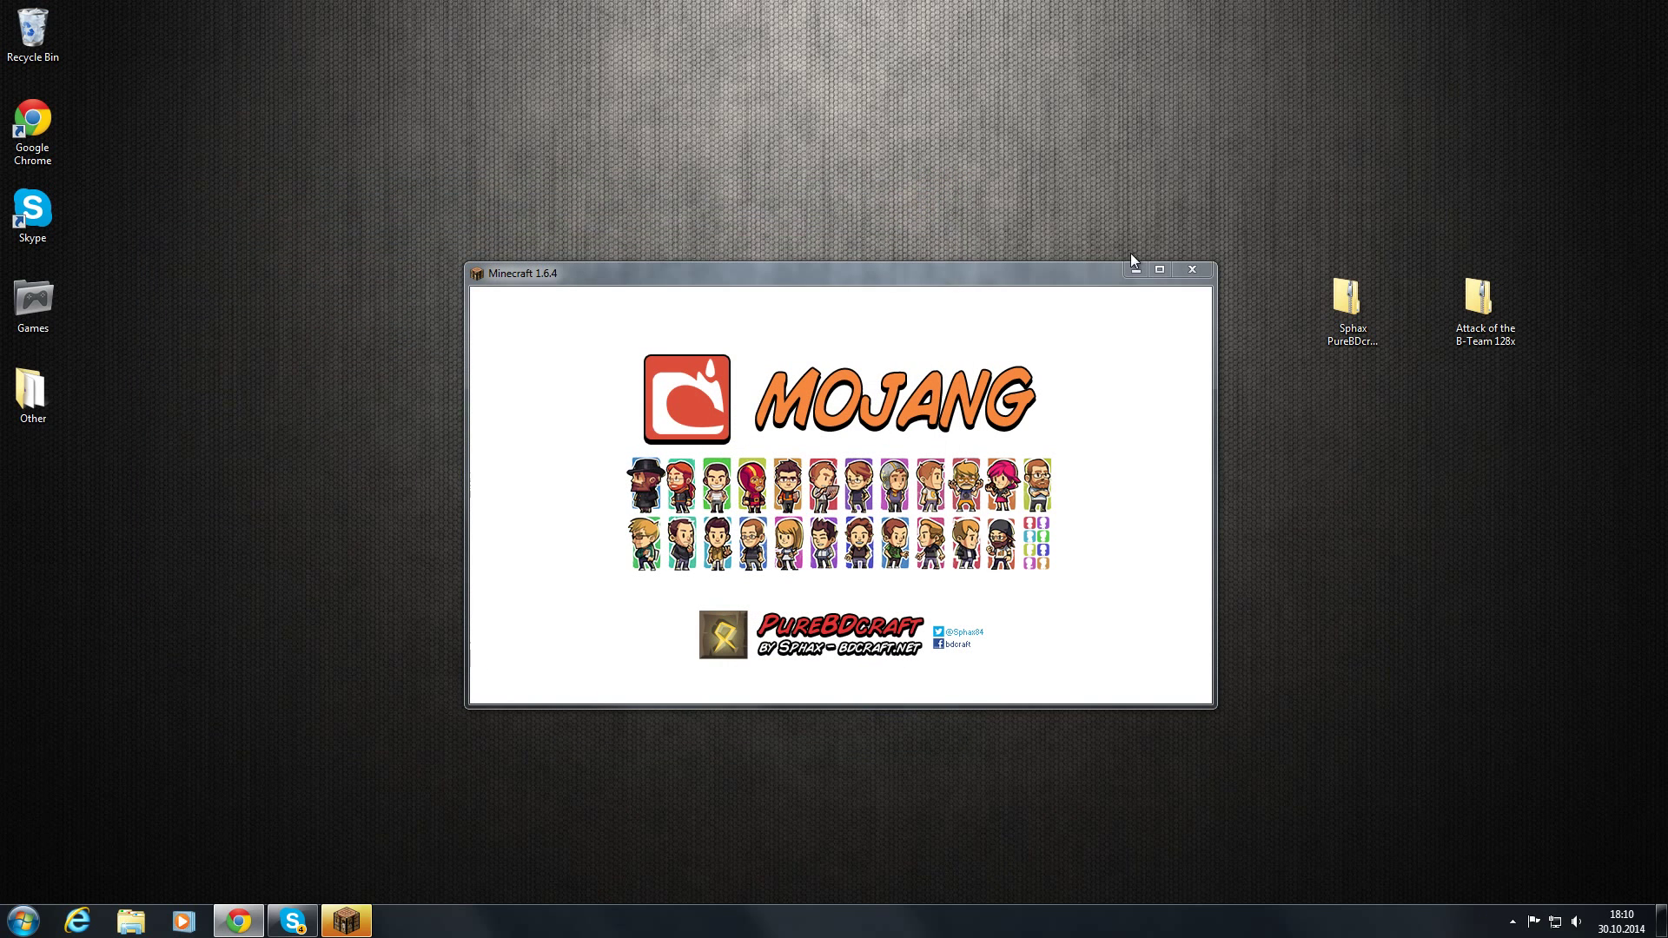
# - Open the Sphax PureBDcraft zip in 7-Zip via its context menu
pyautogui.rightClick(1348, 305)
pyautogui.click(1297, 332)
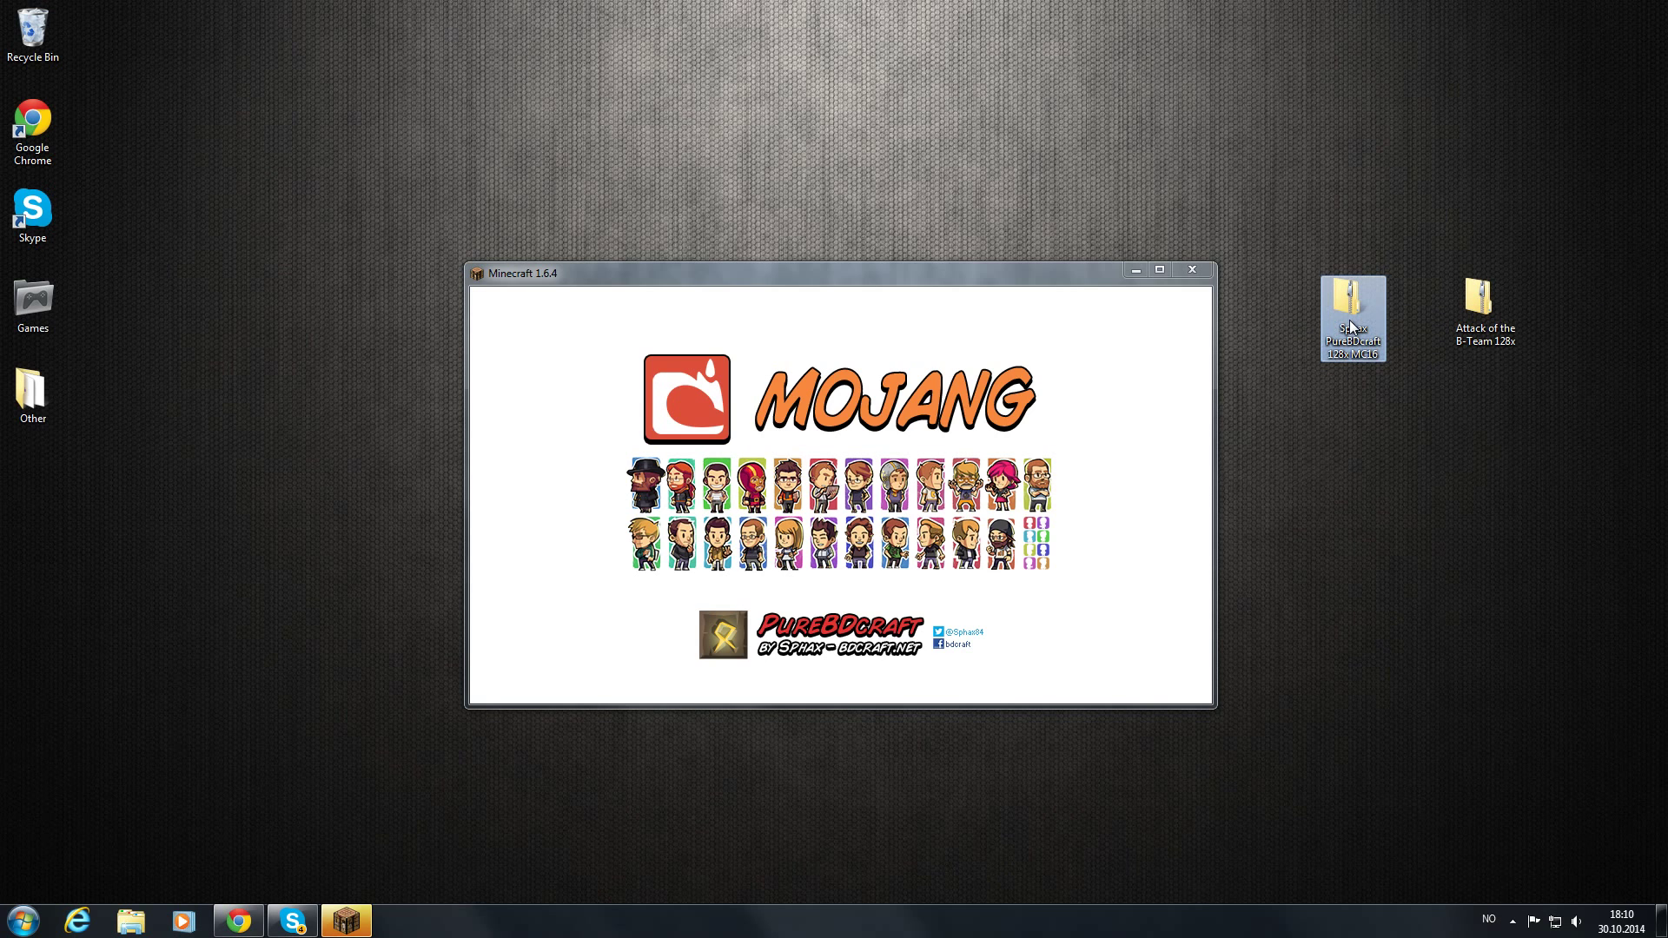
pyautogui.rightClick(1348, 320)
pyautogui.moveTo(1393, 377)
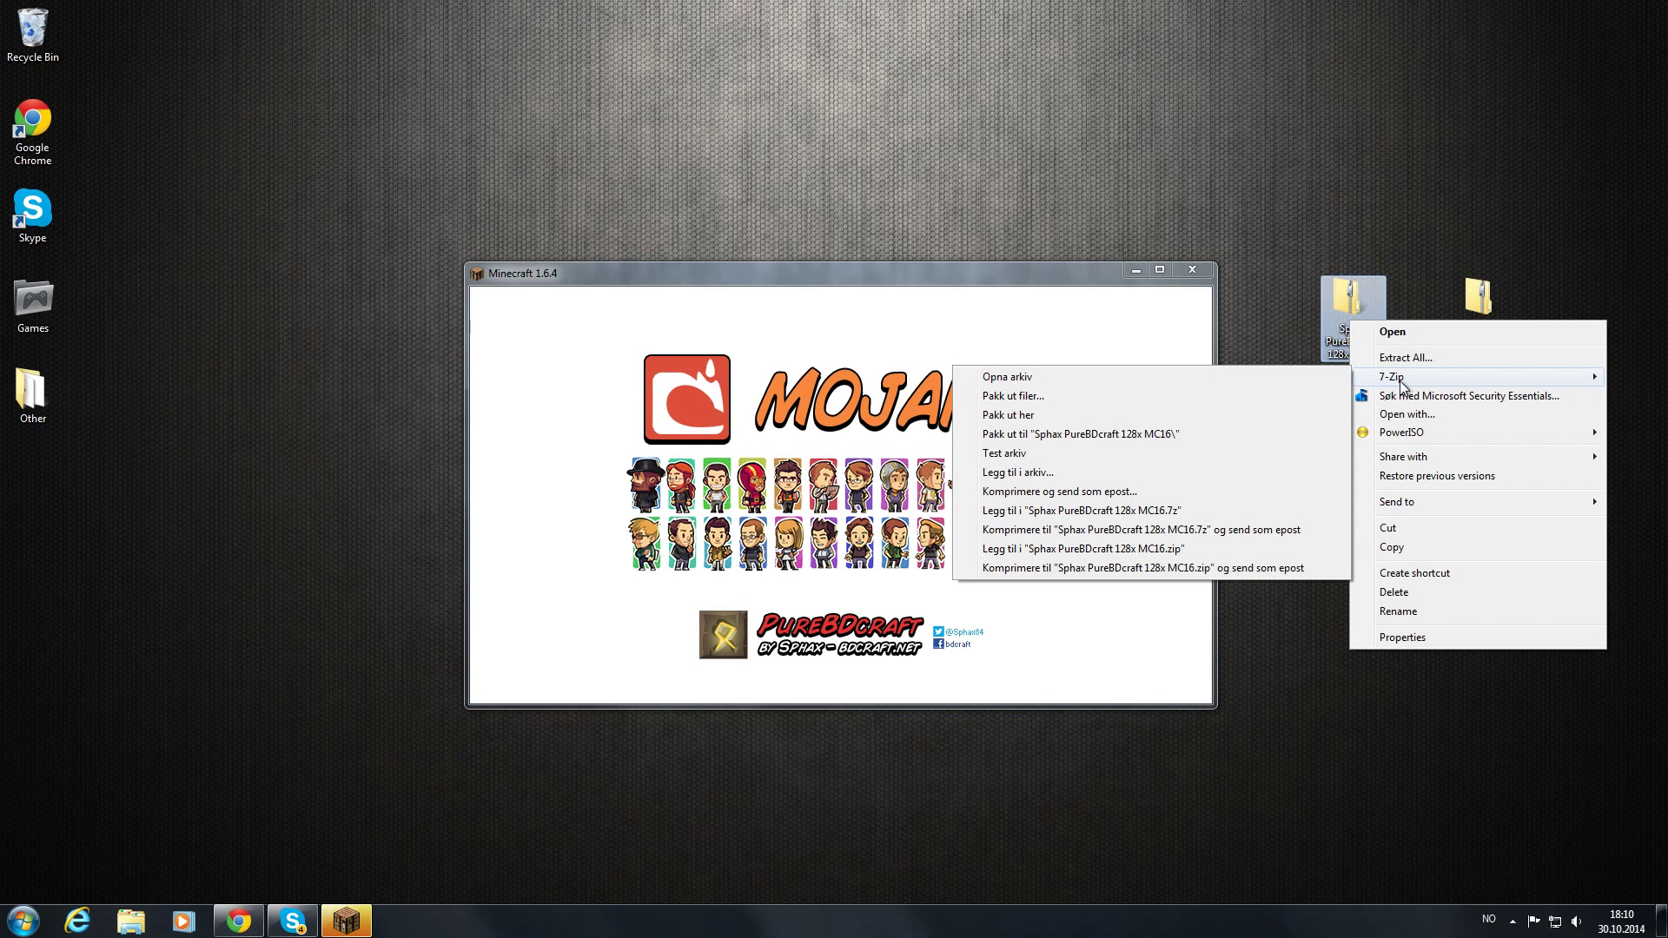
pyautogui.click(1291, 378)
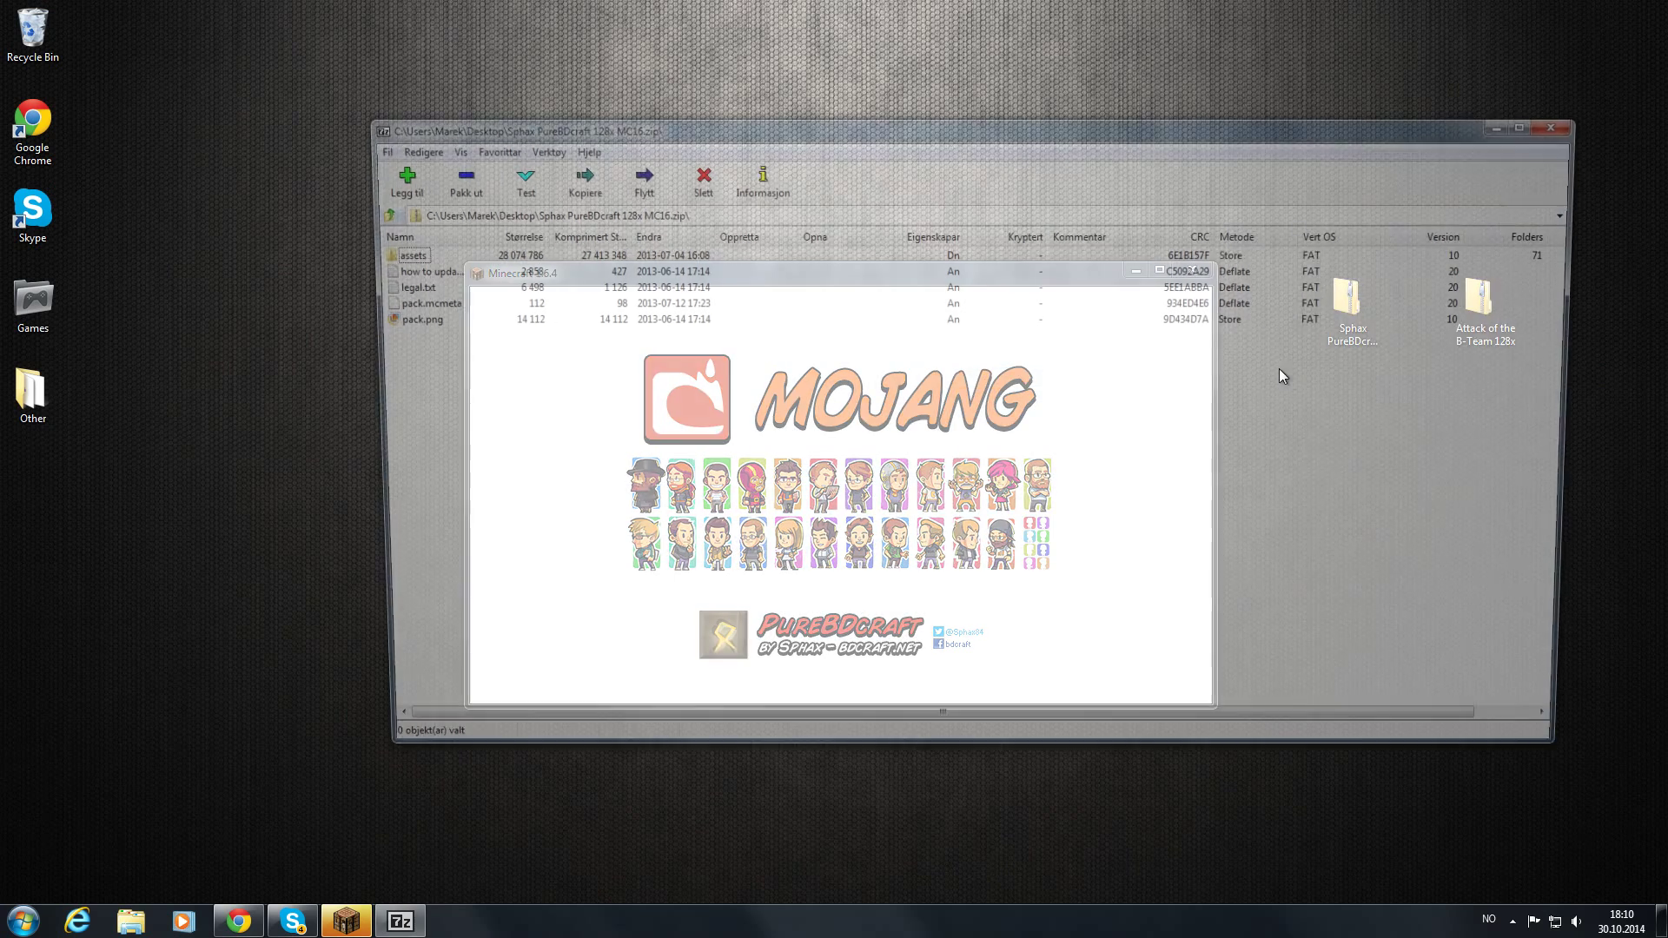
pyautogui.moveTo(1022, 132); pyautogui.dragTo(718, 127)
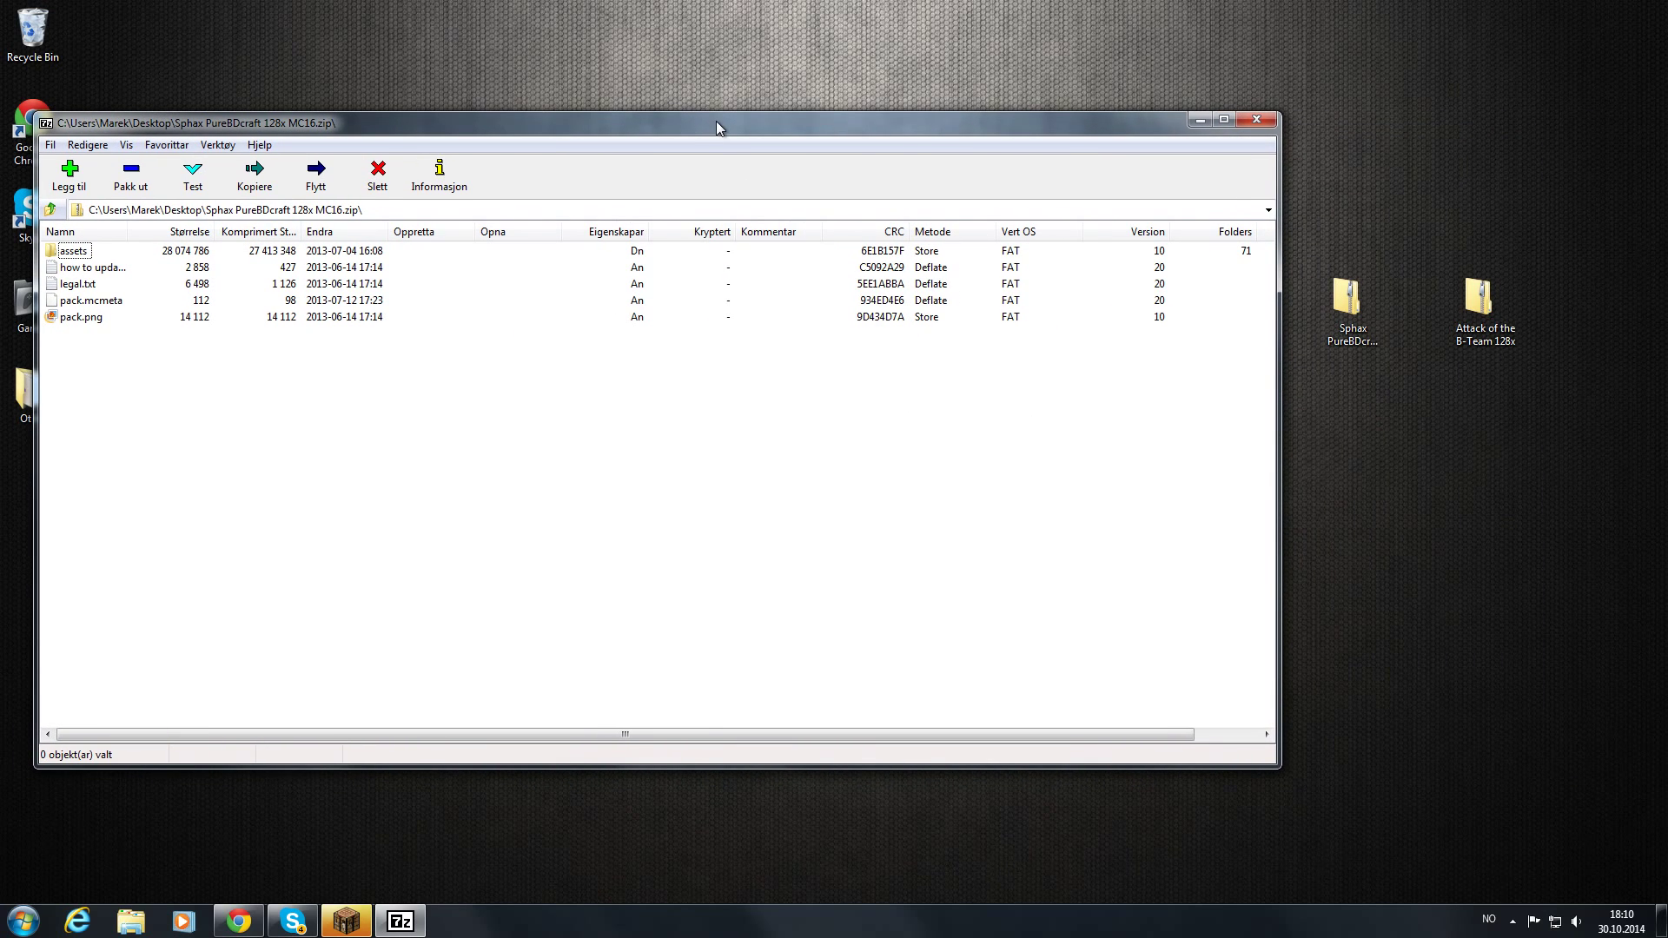
# - Open the Attack of the B-Team zip and drag its assets folder into the Sphax archive
pyautogui.rightClick(1482, 310)
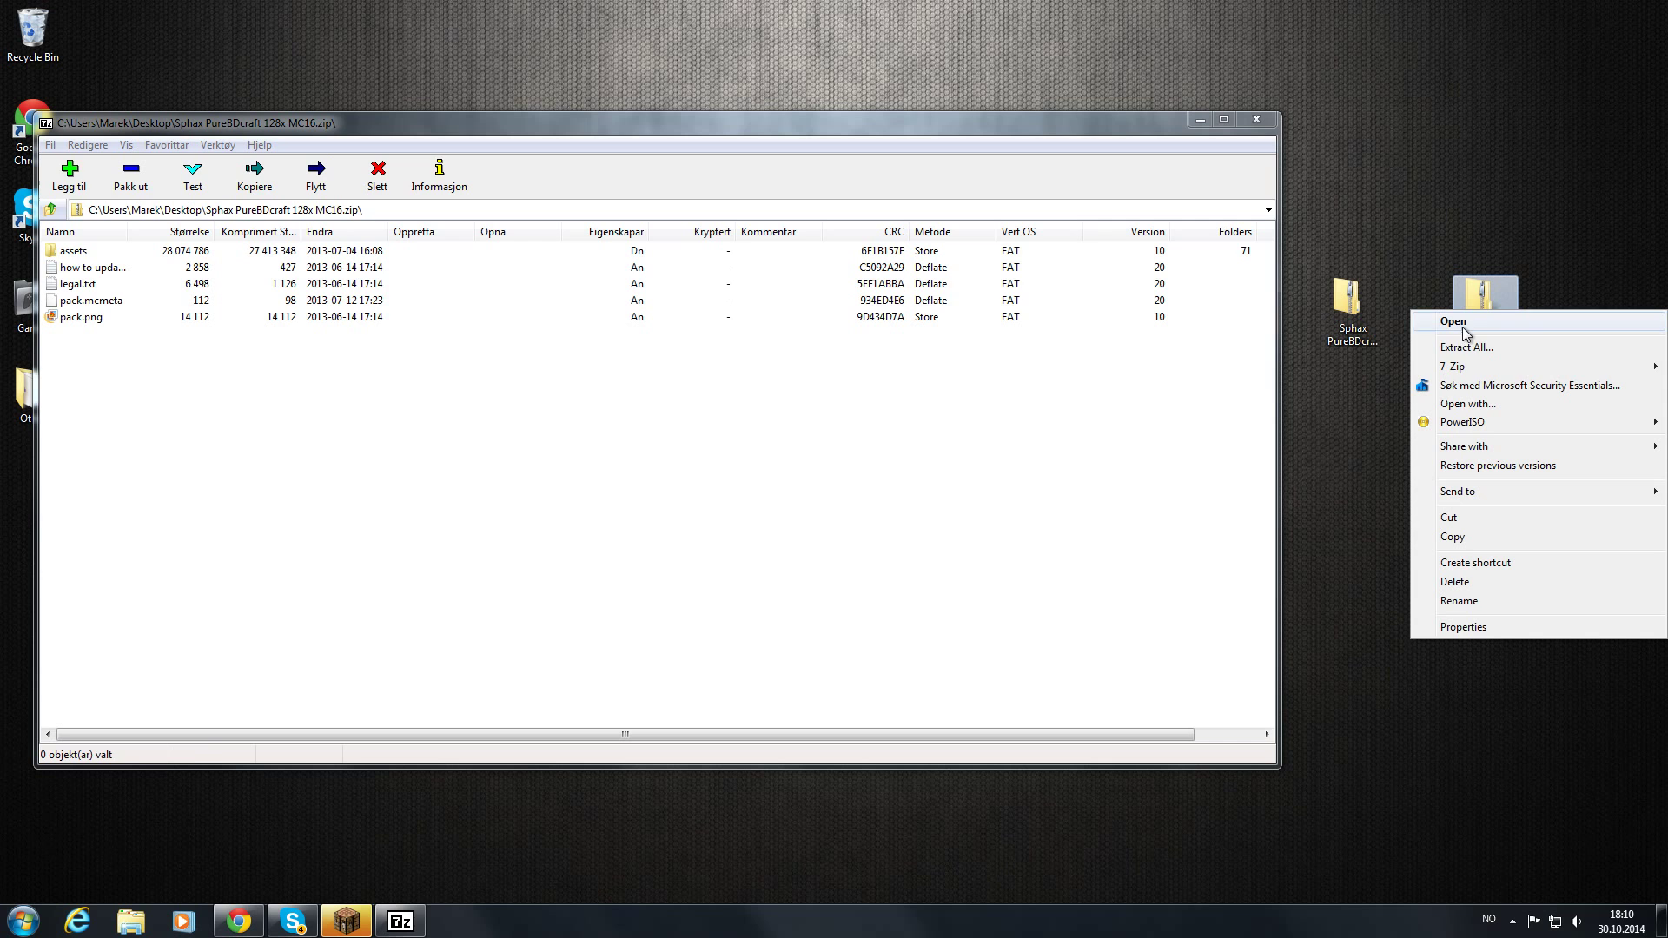
pyautogui.moveTo(1456, 369)
pyautogui.click(1083, 366)
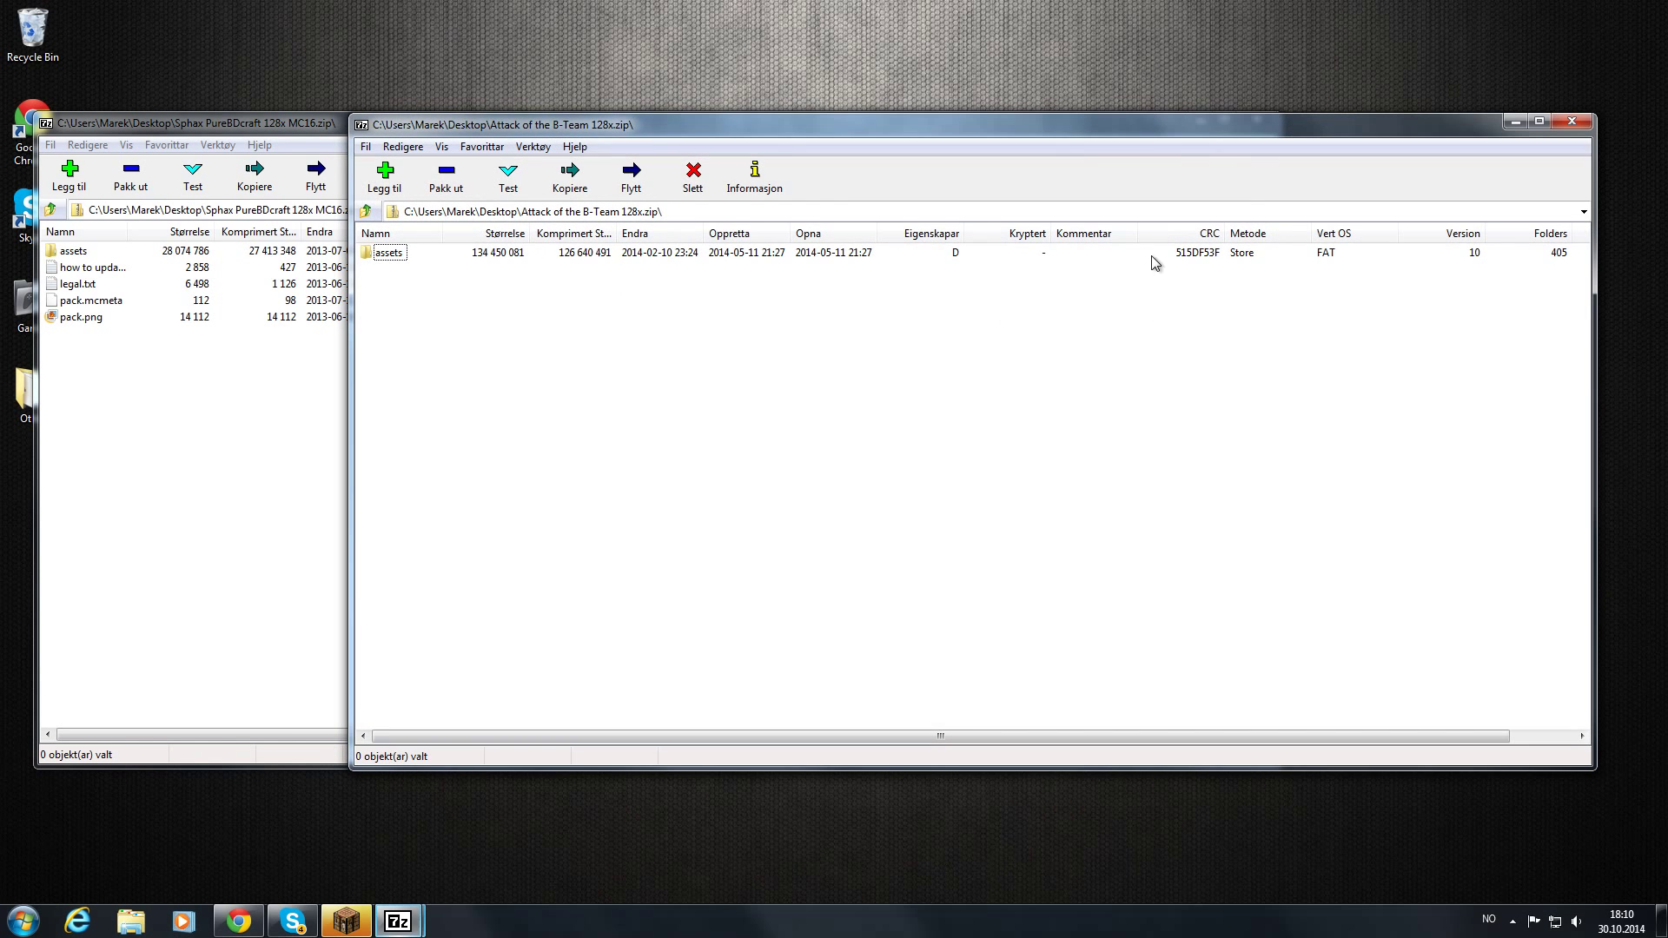
pyautogui.moveTo(896, 128); pyautogui.dragTo(1192, 154)
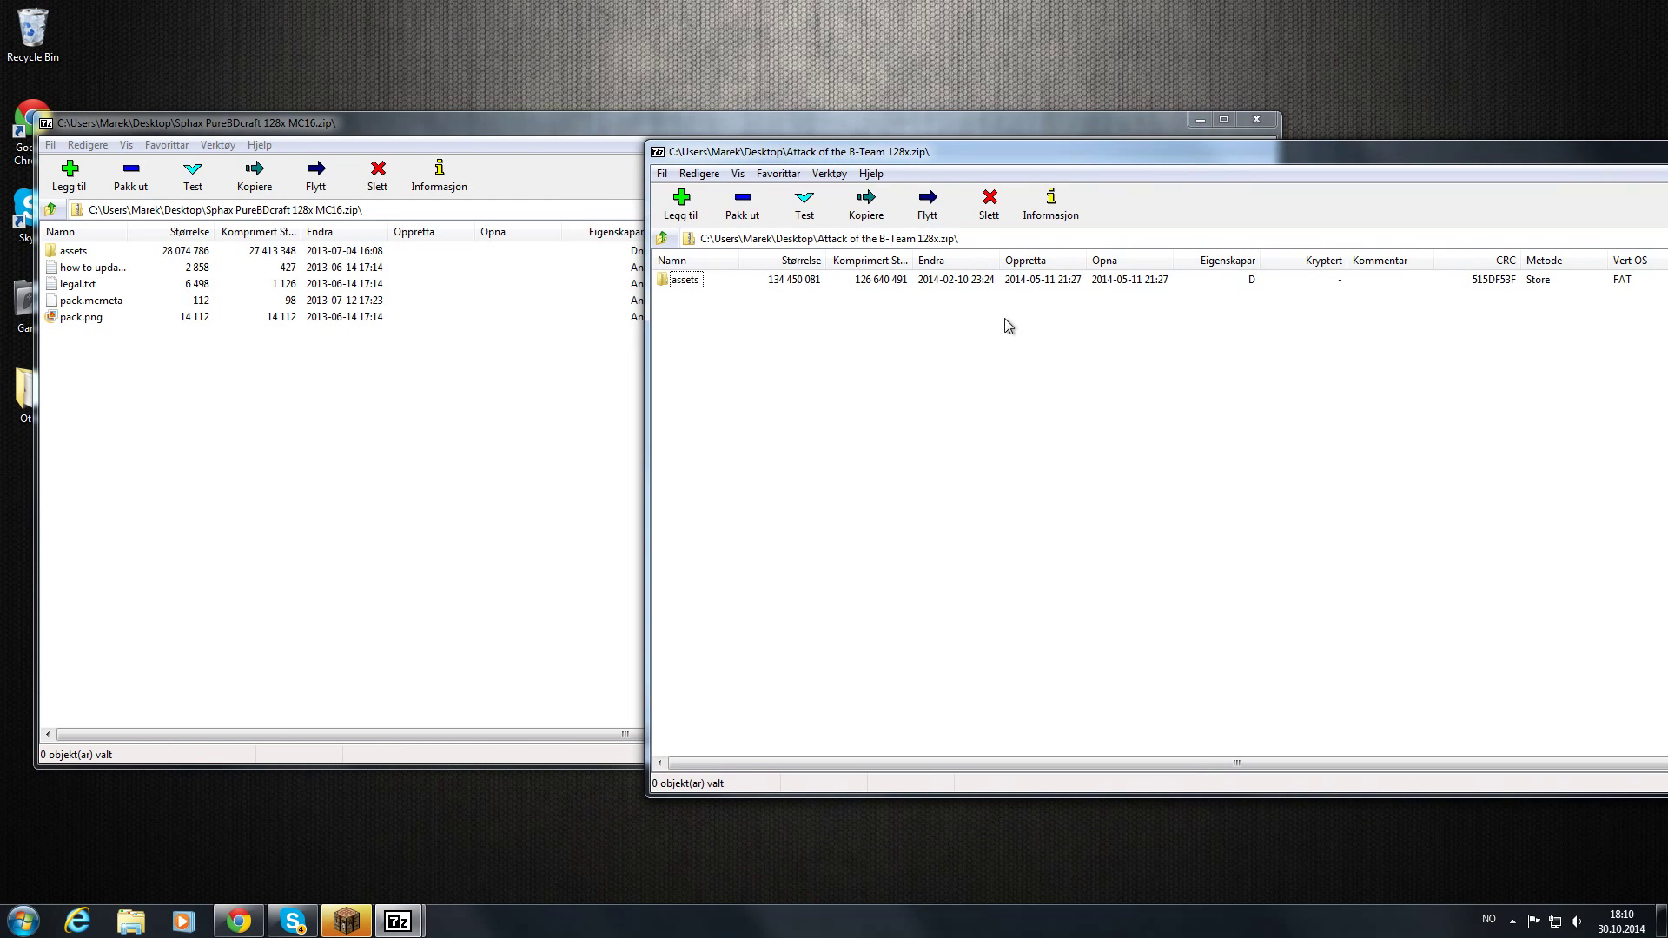
pyautogui.click(687, 279)
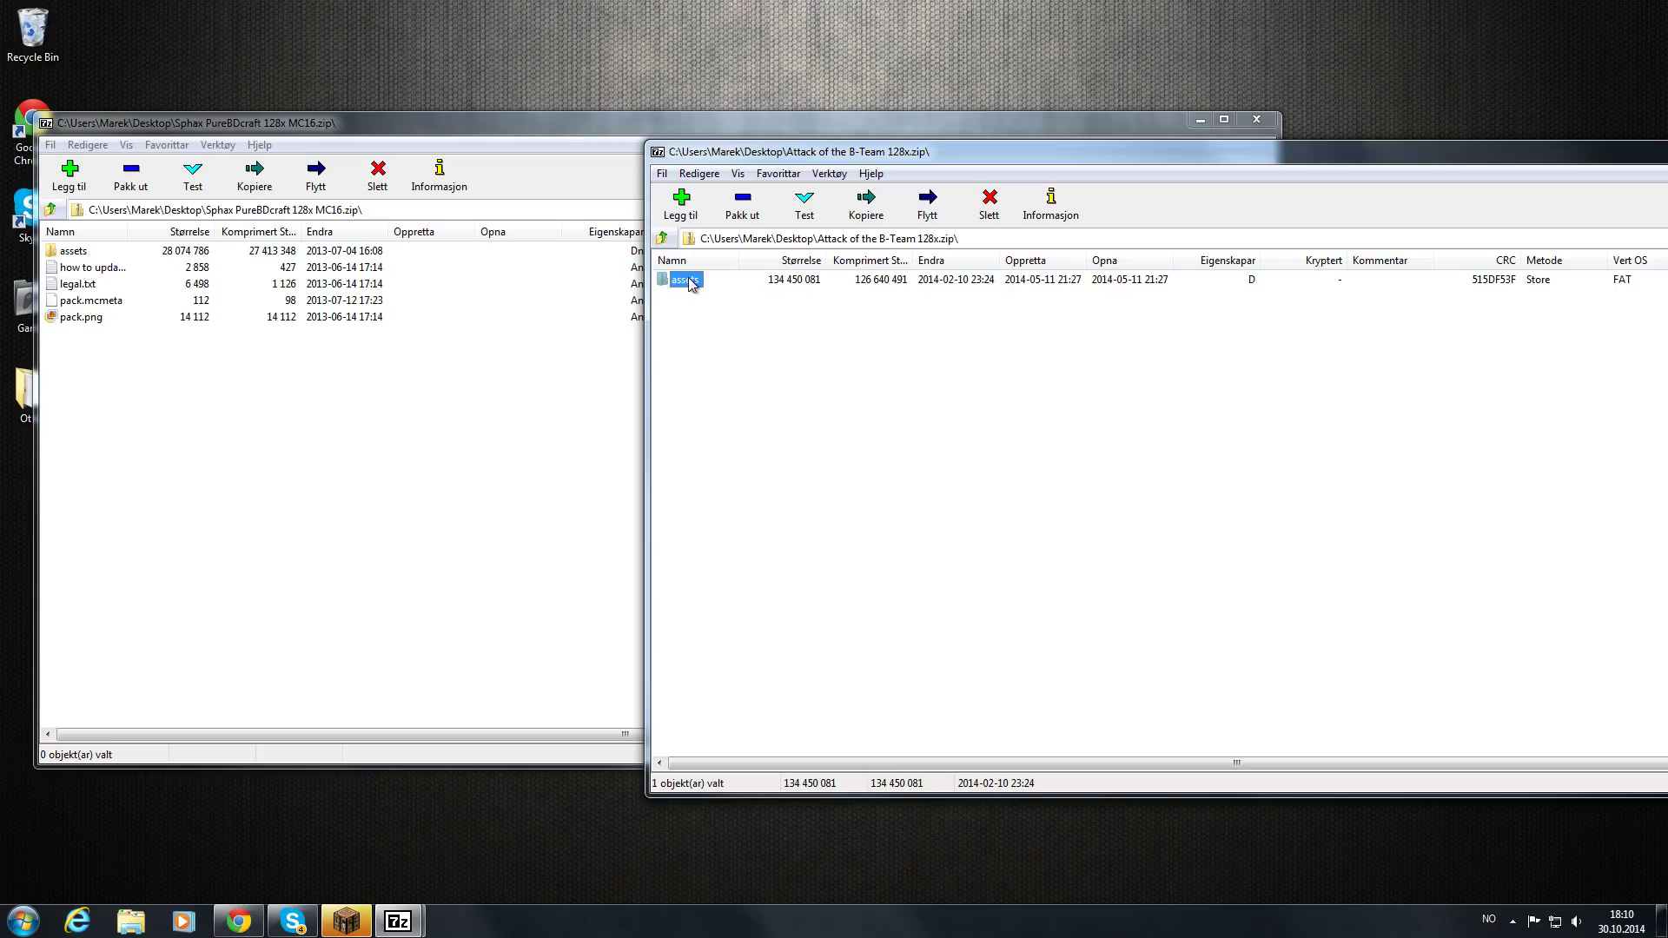
pyautogui.moveTo(429, 404); pyautogui.dragTo(383, 408)
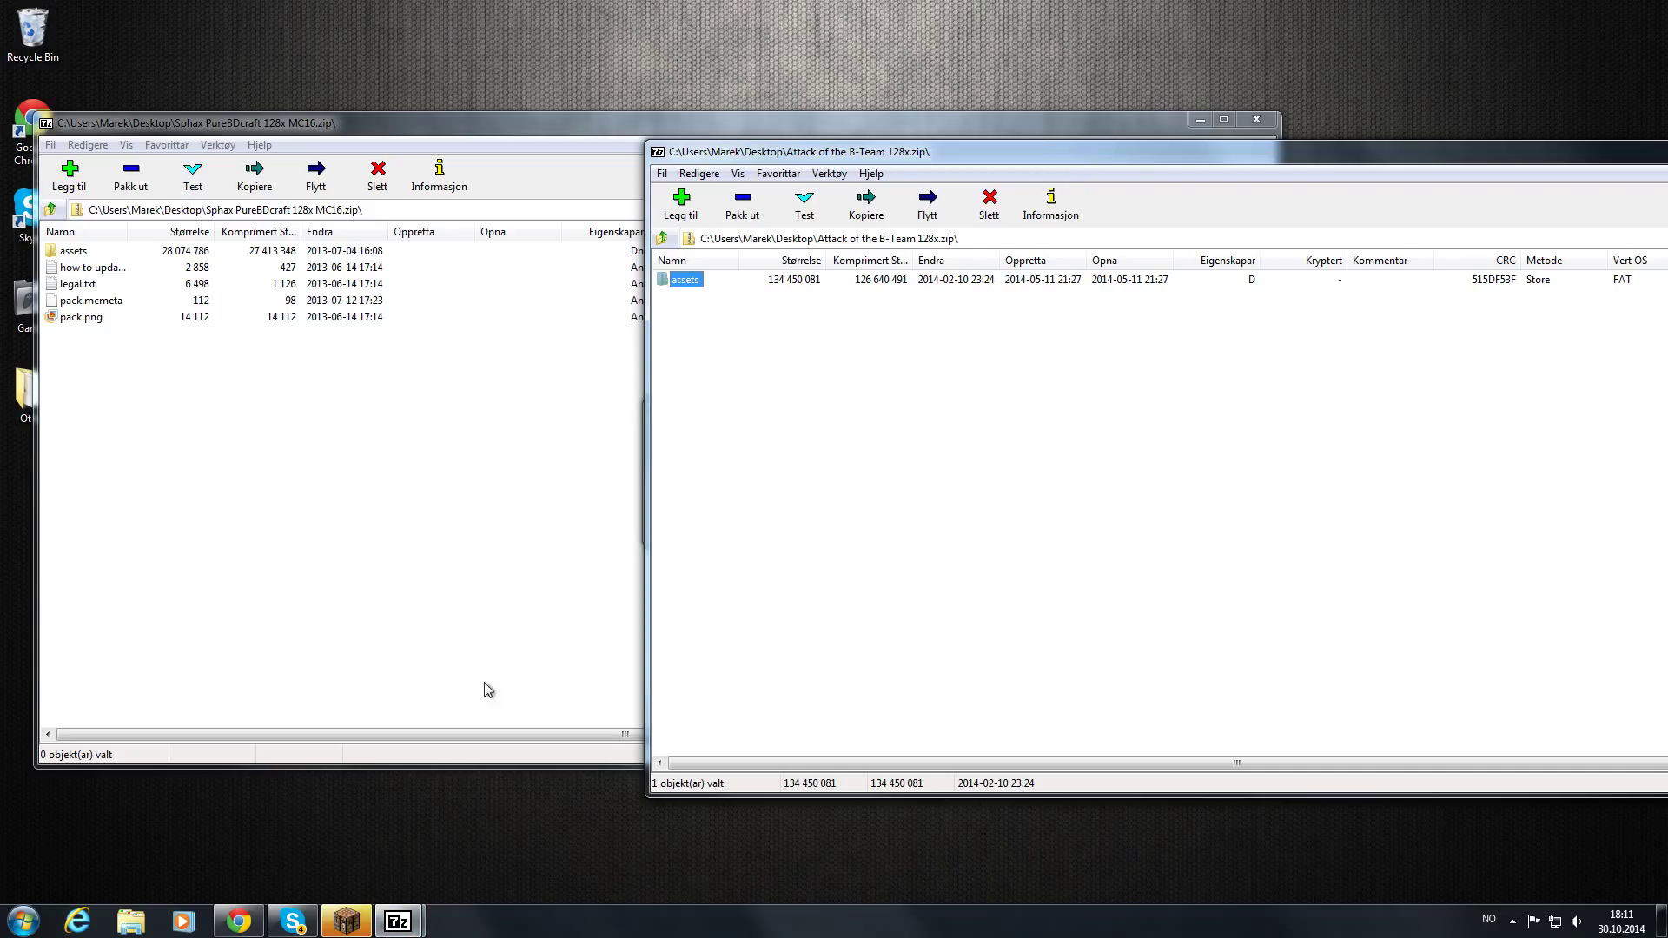
# - Confirm copying the B-Team assets into the Sphax archive, then close both 7-Zip windows
pyautogui.moveTo(398, 921)
pyautogui.click(306, 832)
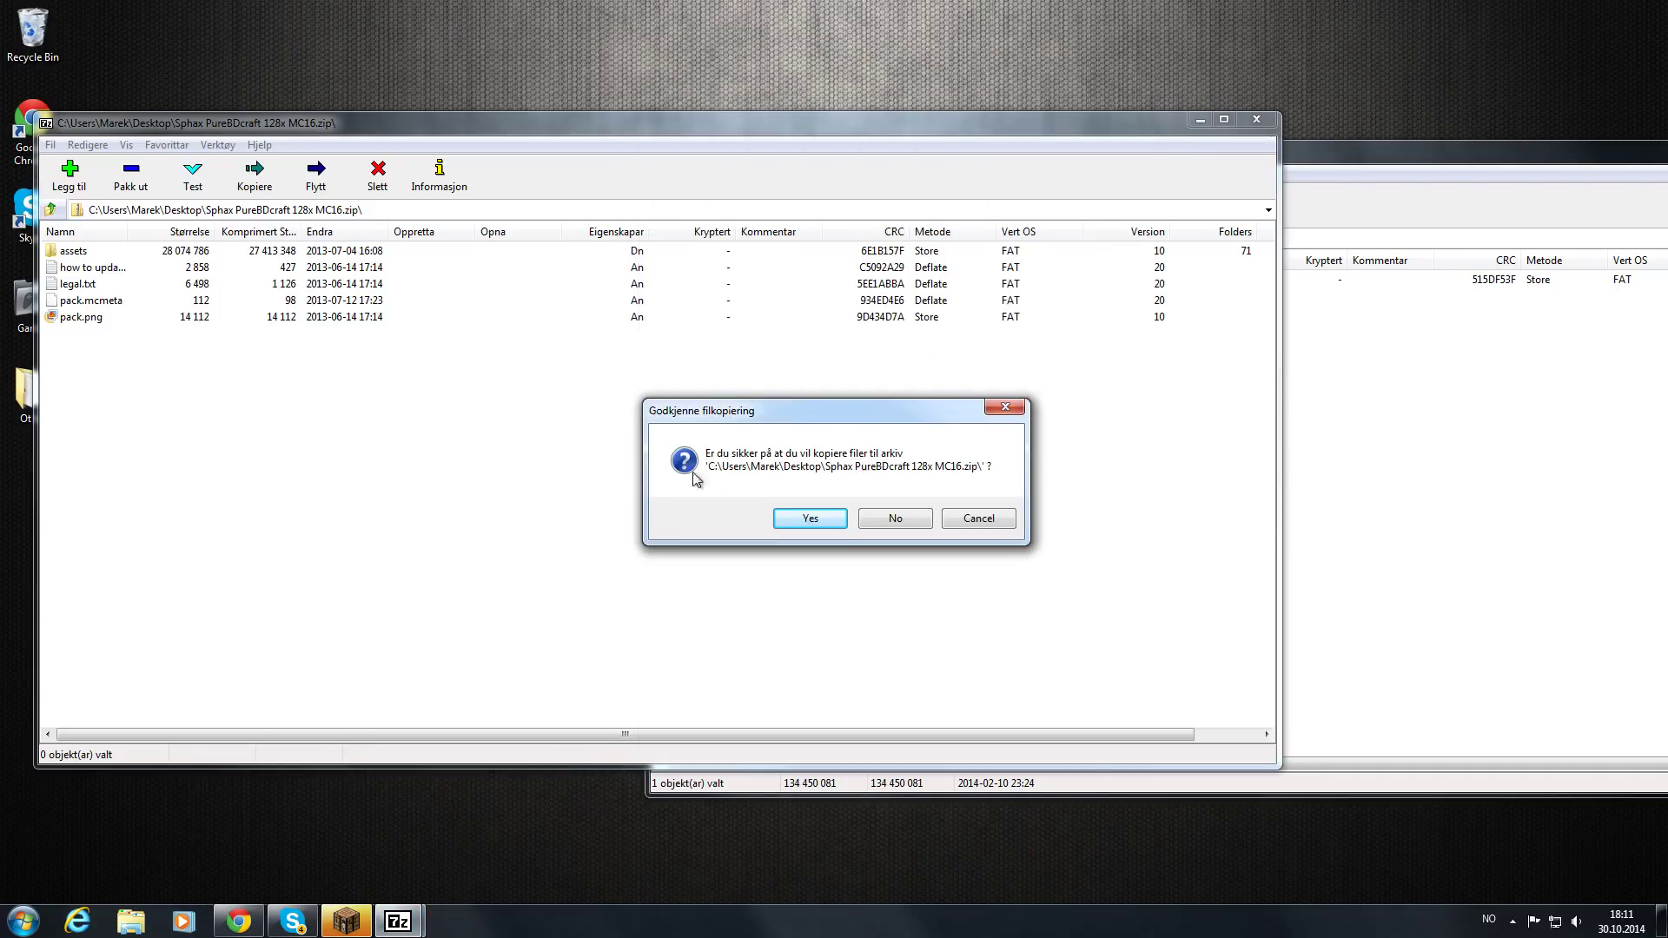
pyautogui.click(808, 518)
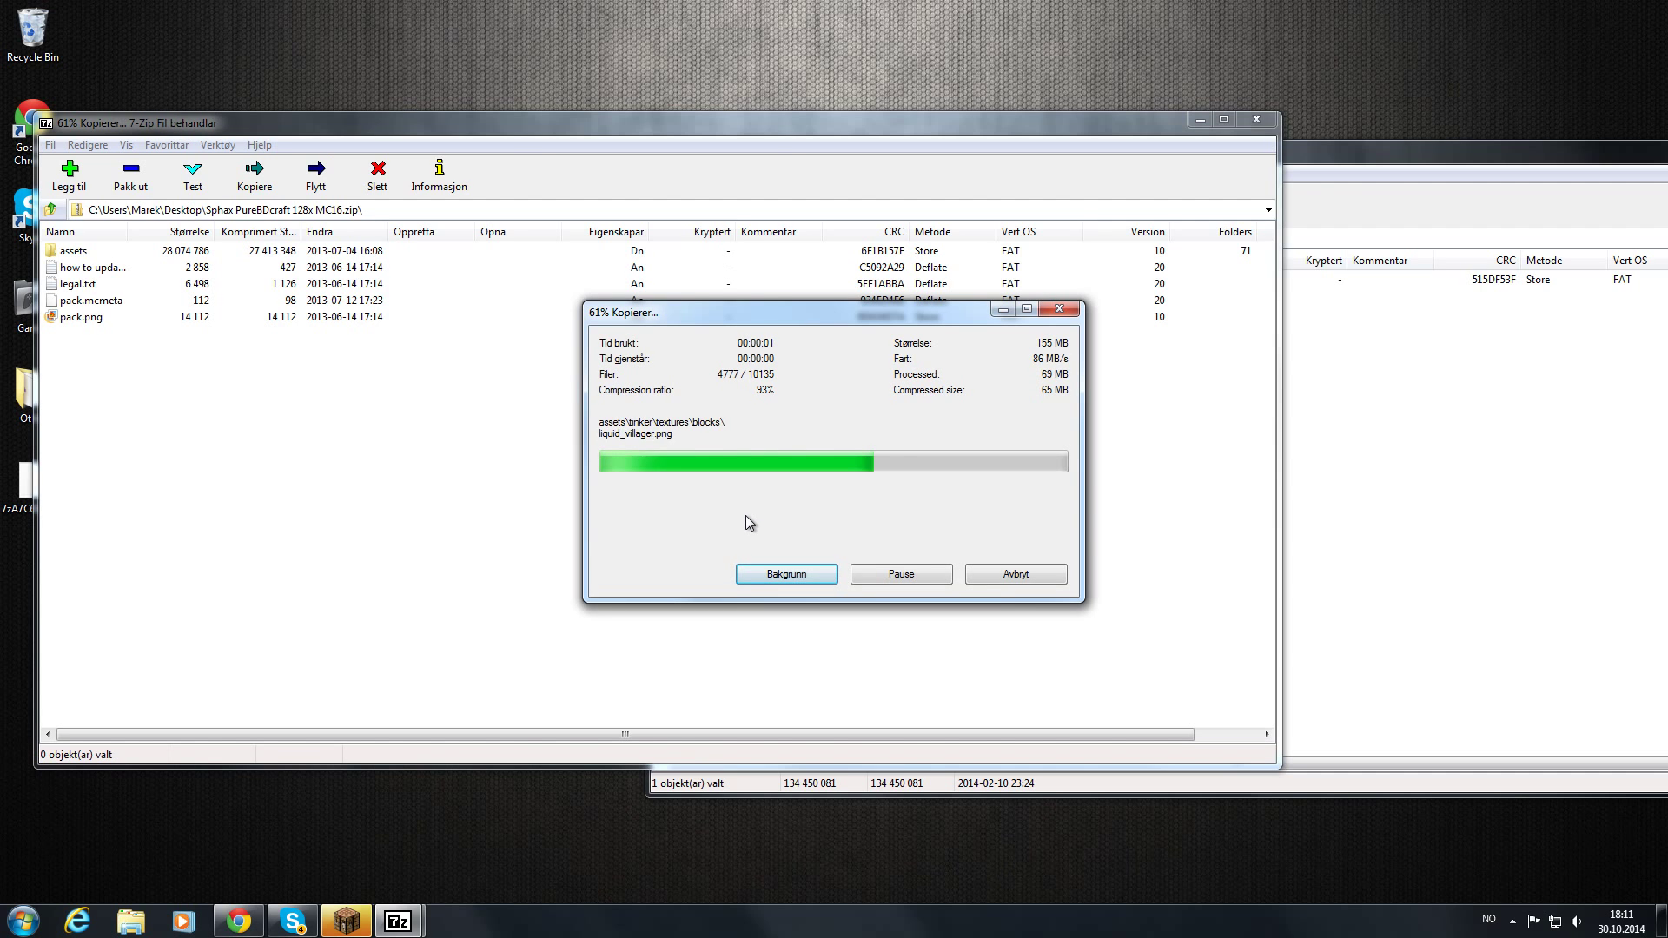
pyautogui.click(1257, 120)
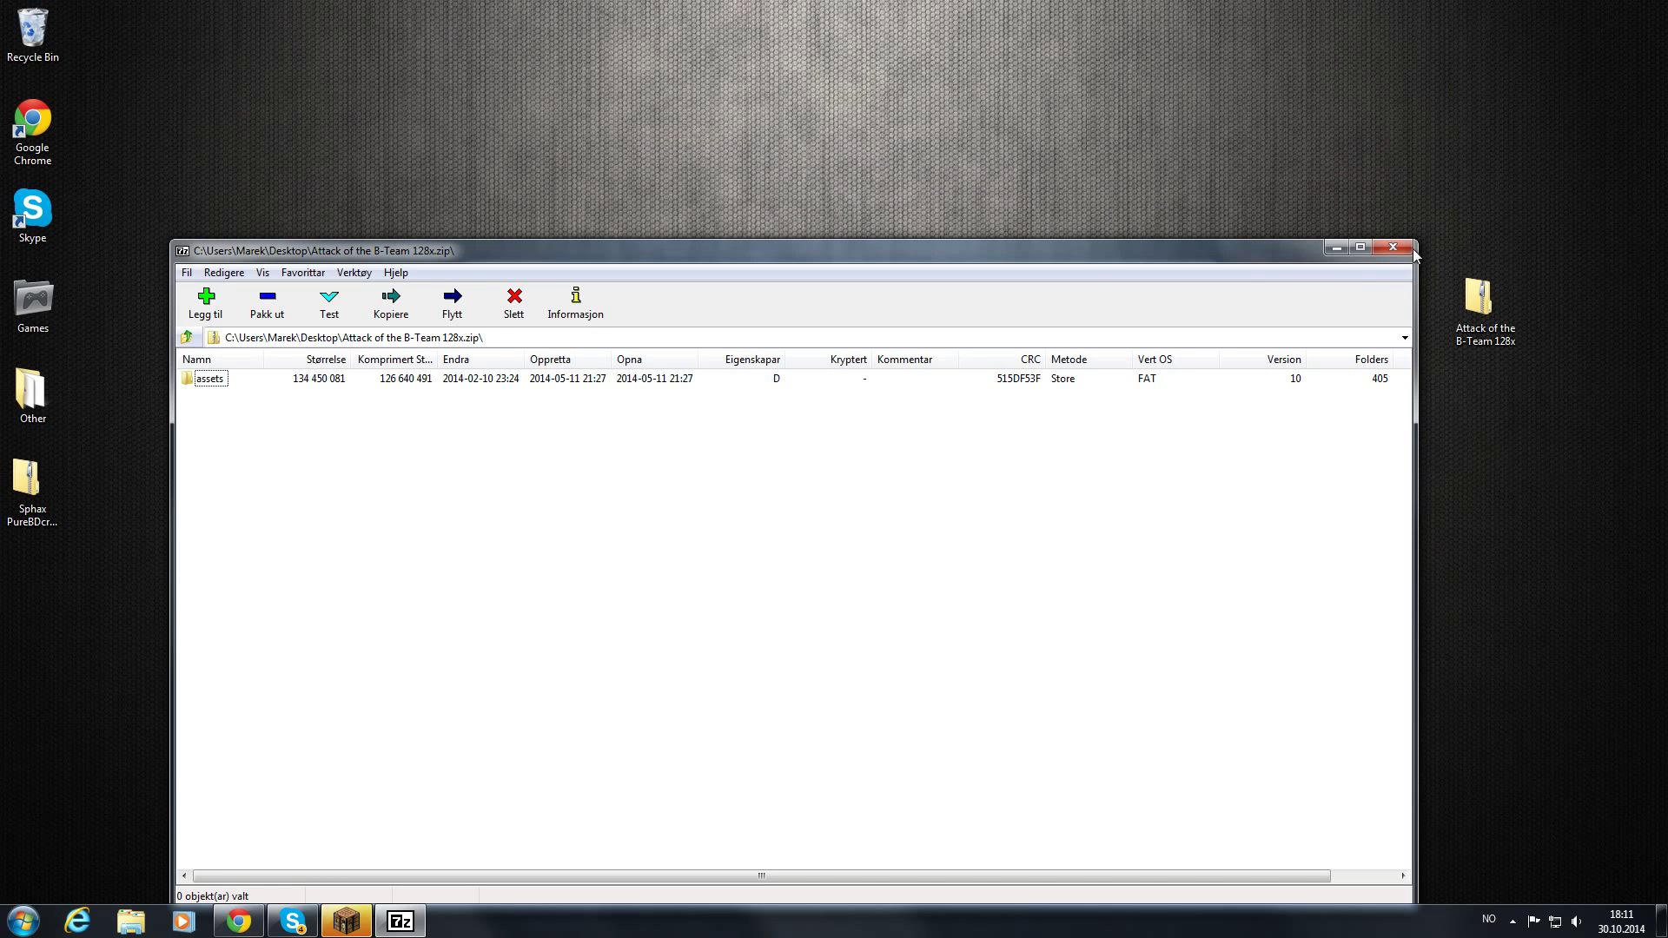
pyautogui.click(1394, 249)
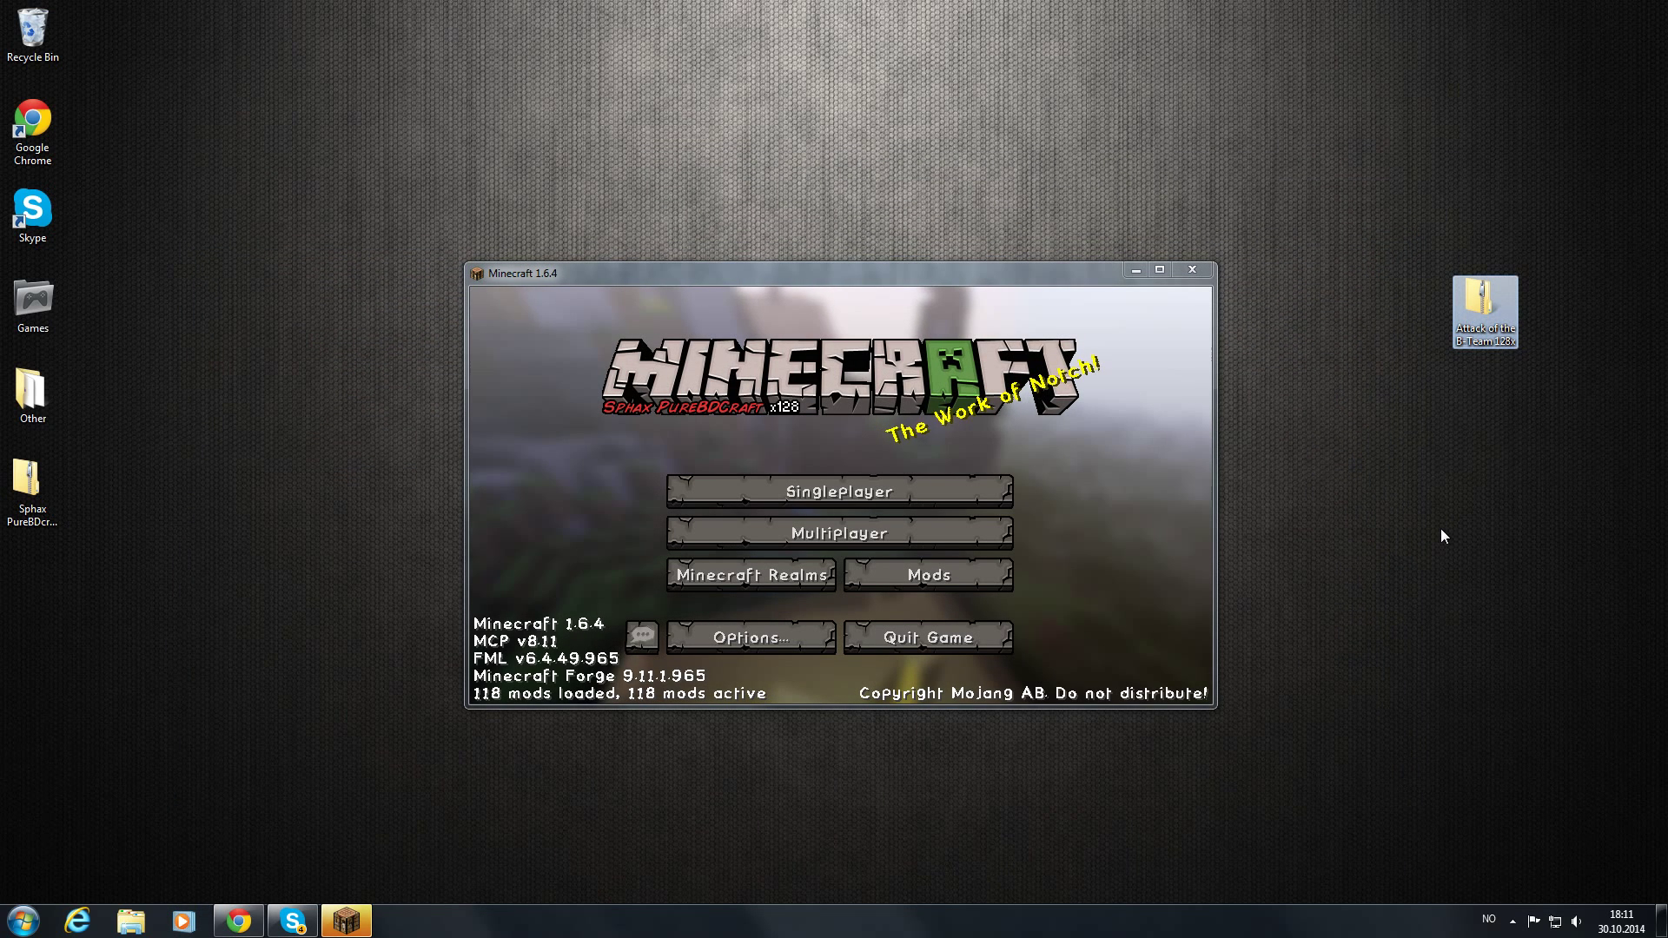
# - Delete the Attack of the B-Team 128x zip from the desktop to the Recycle Bin
pyautogui.press('Delete')
pyautogui.press('Return')
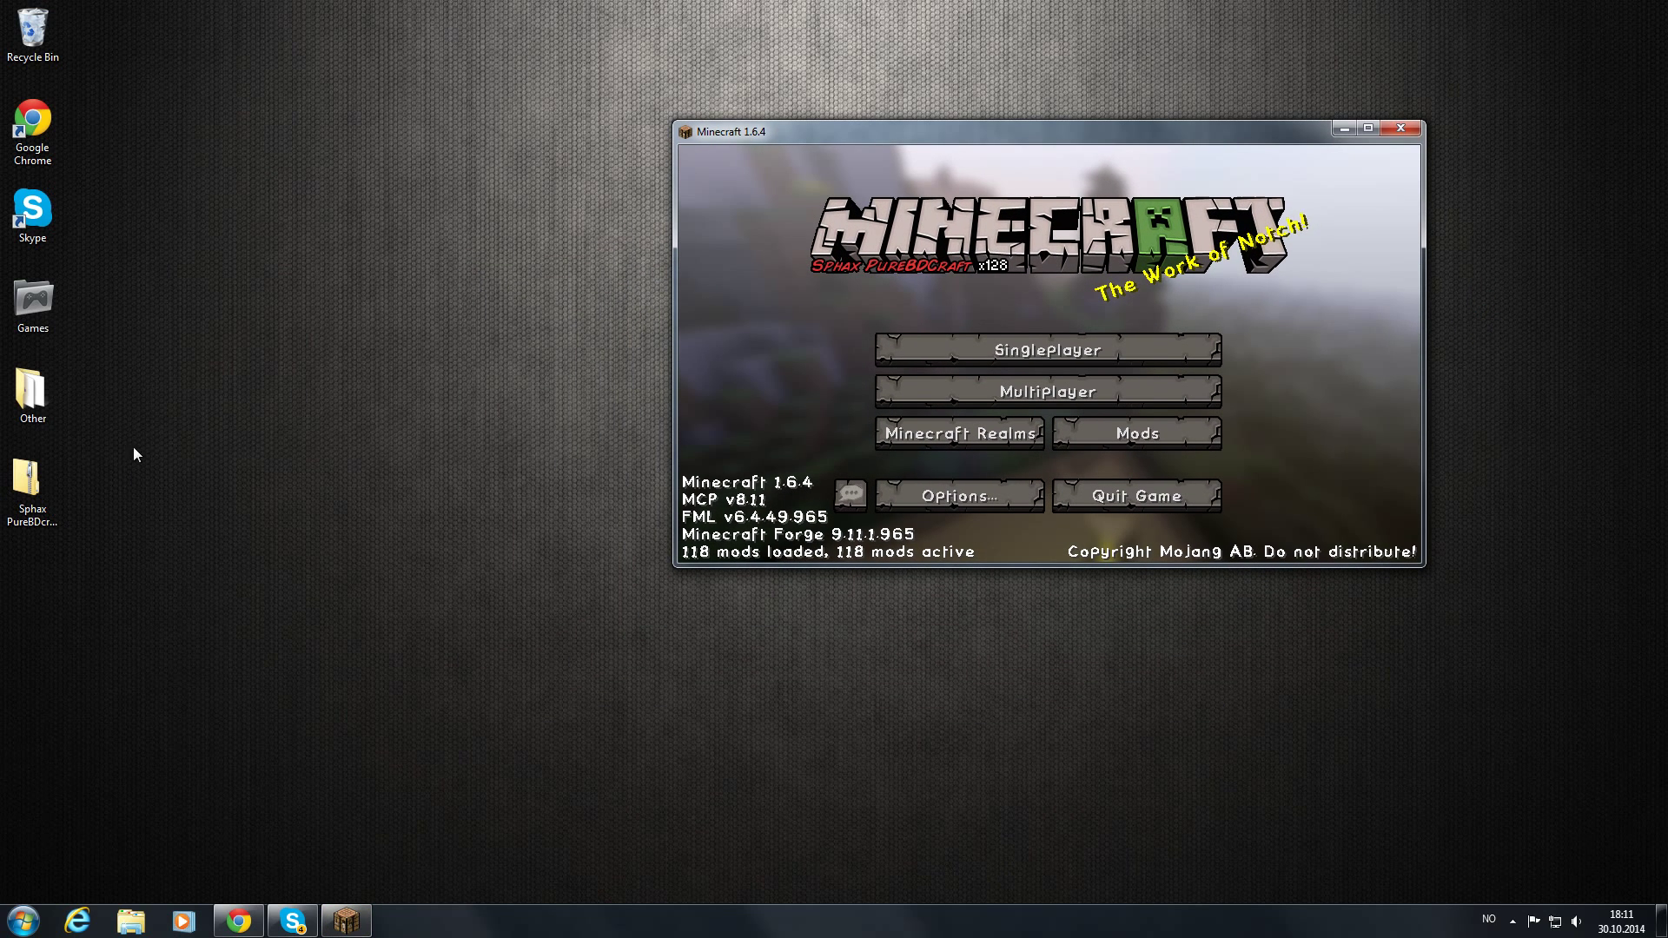
pyautogui.click(33, 486)
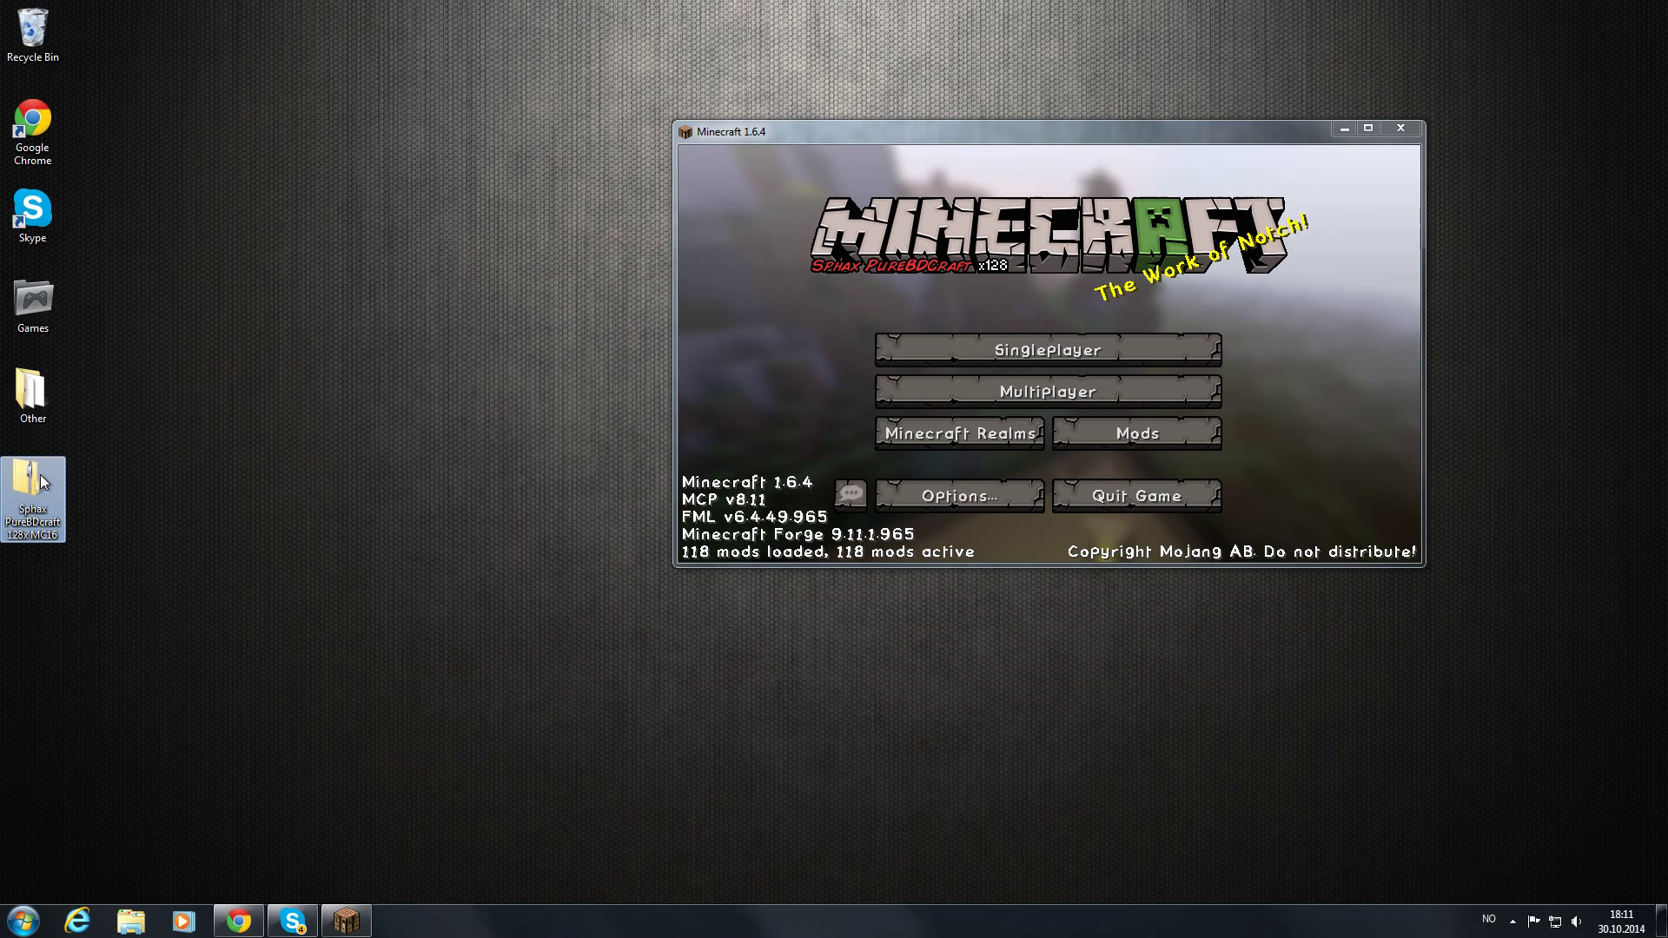
# - Maximize Minecraft and find Sphax PureBDcraft 128x MC16 under Resource Packs, returning to Options
pyautogui.click(1362, 129)
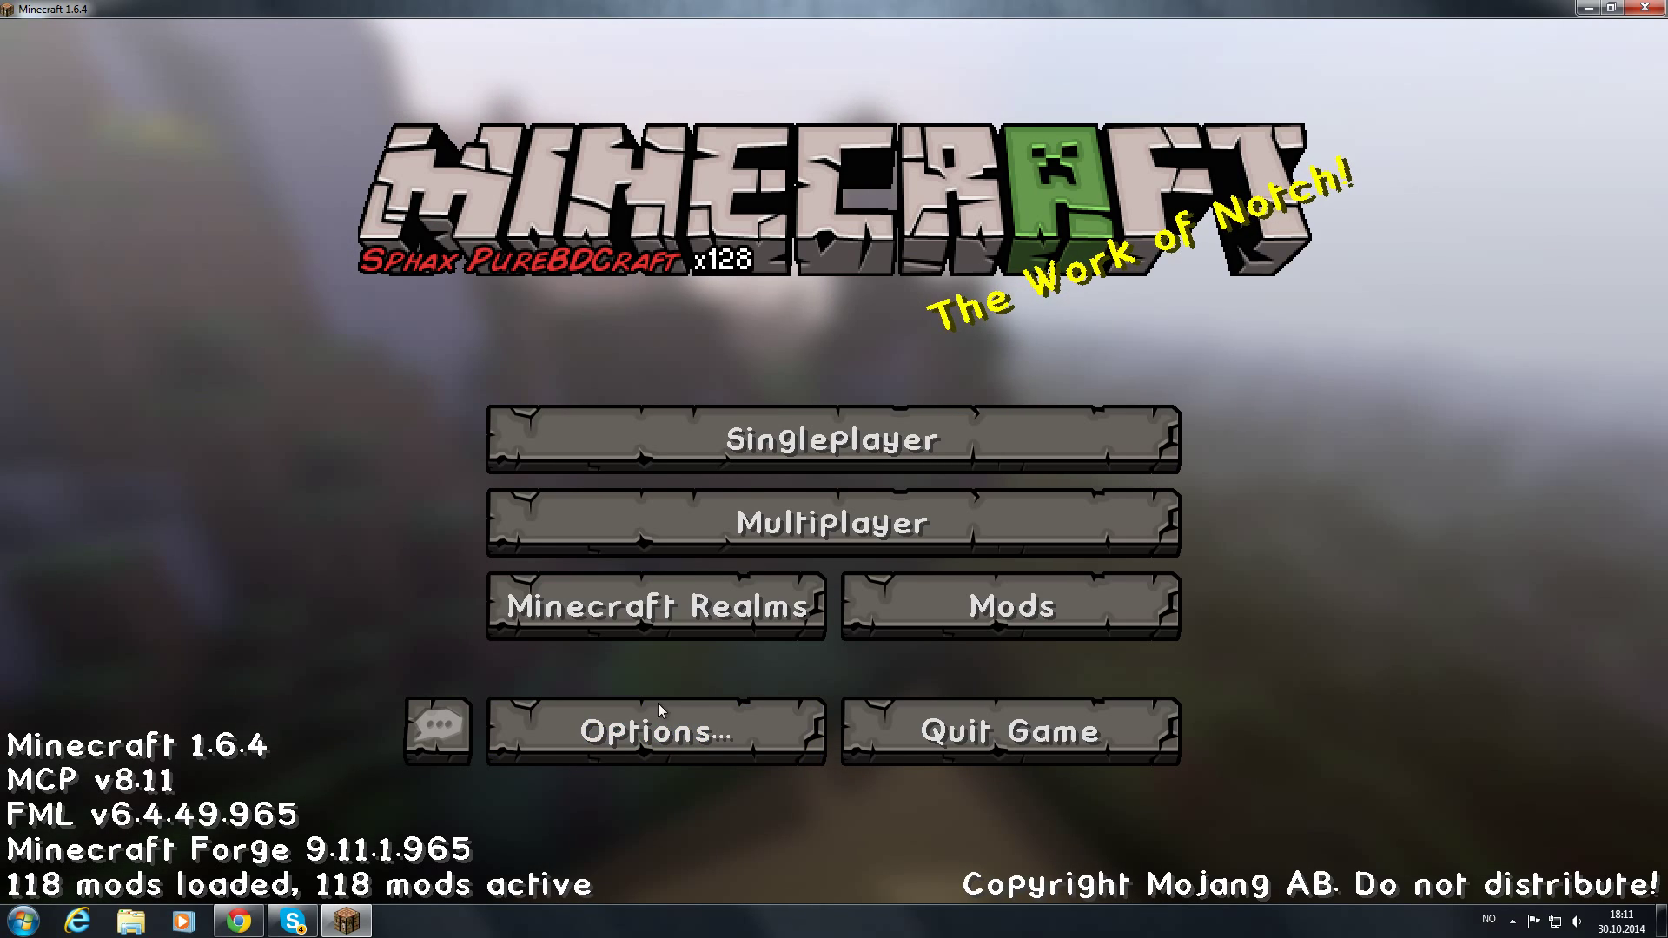
pyautogui.click(647, 726)
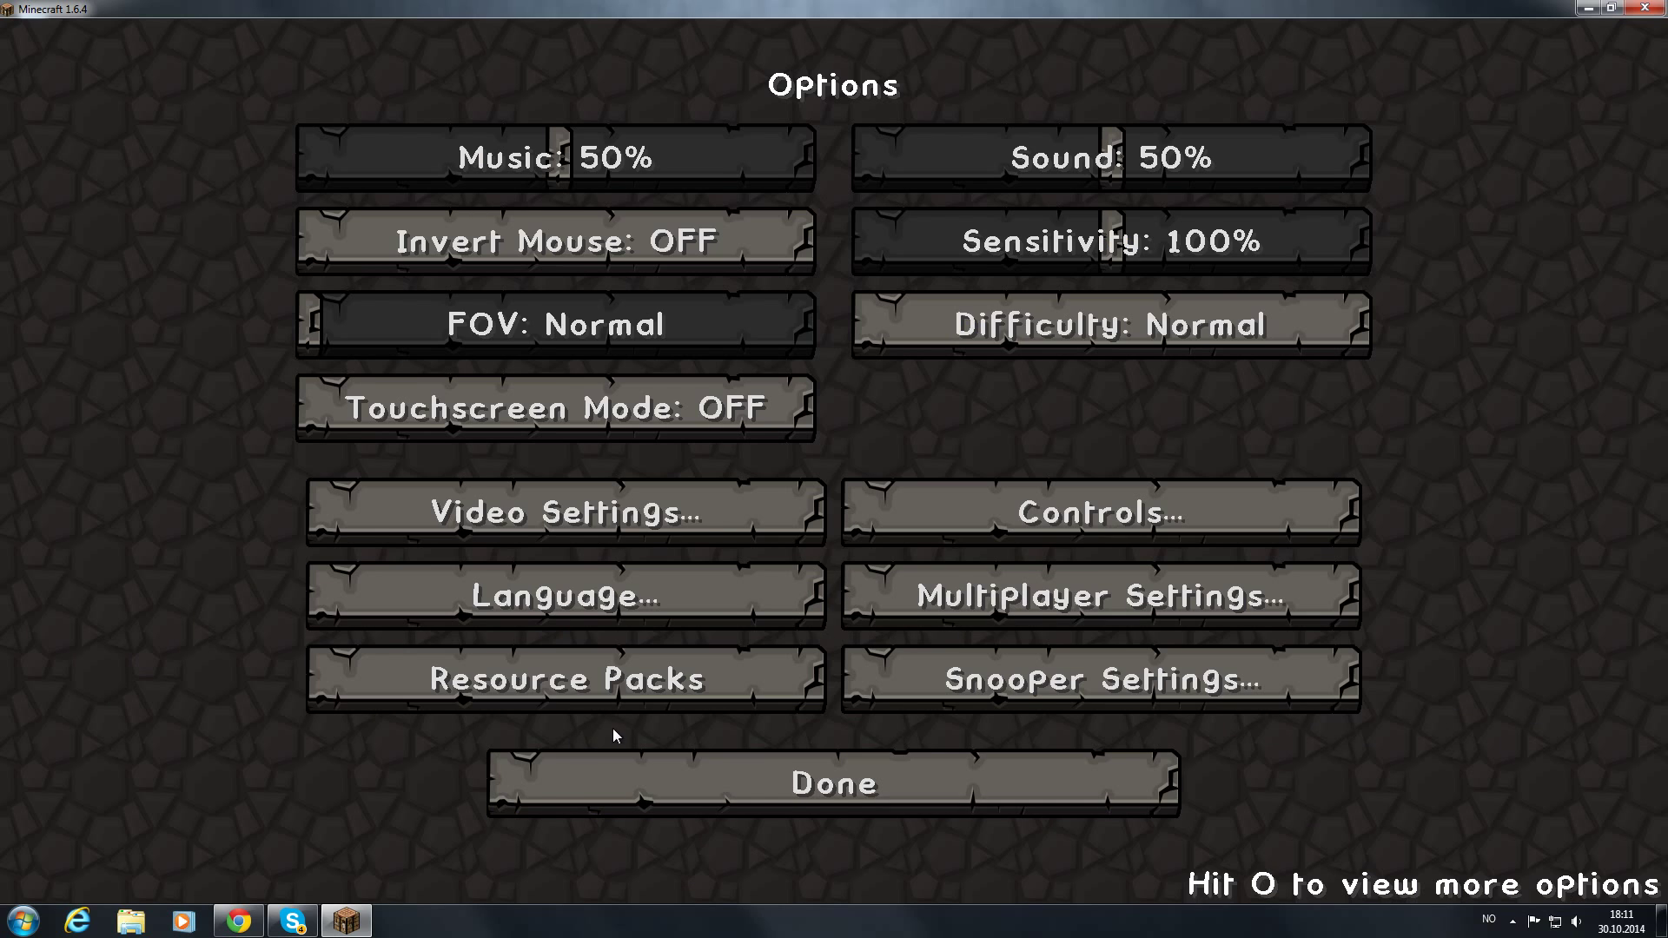
pyautogui.click(597, 686)
pyautogui.click(650, 779)
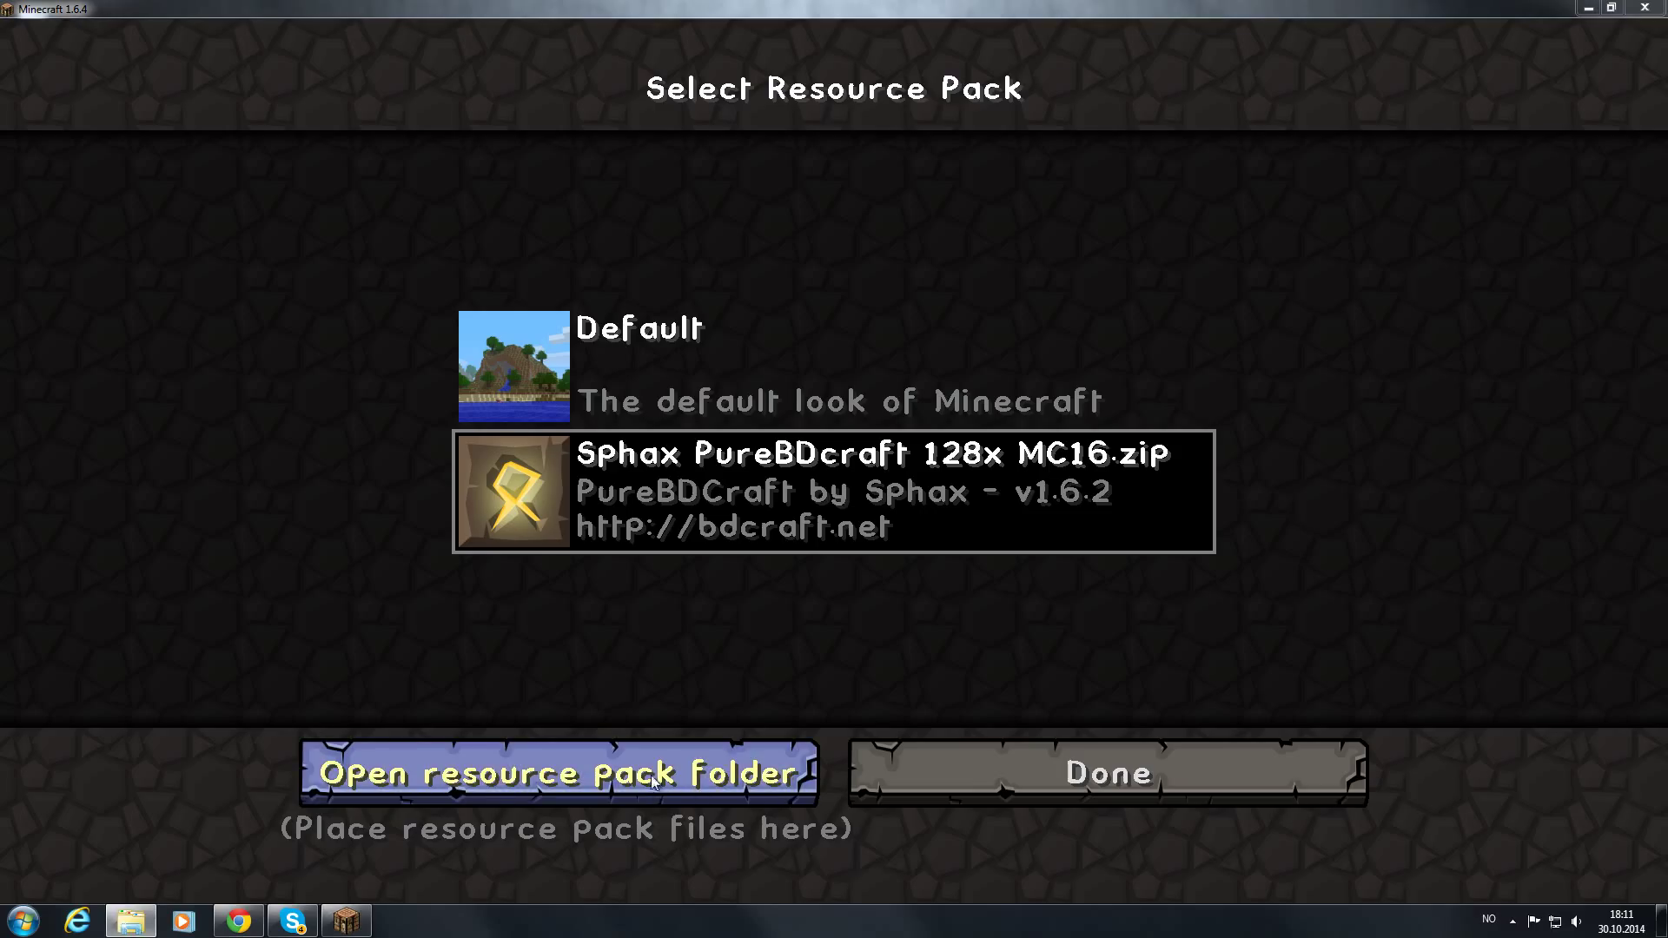
pyautogui.click(1009, 56)
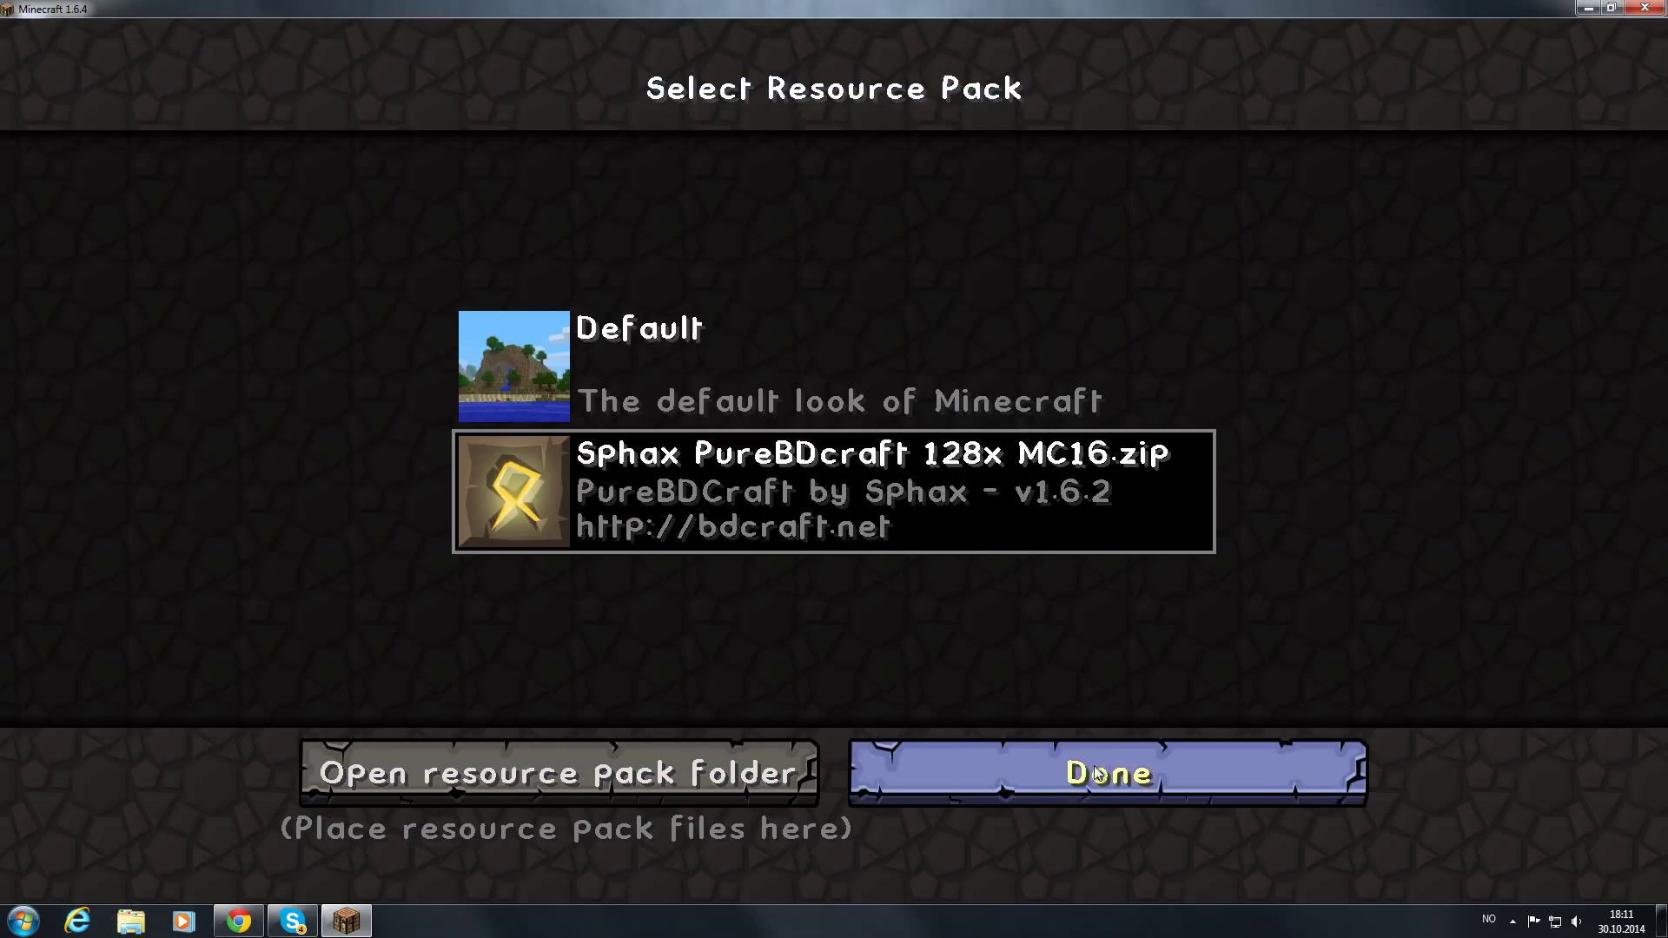
pyautogui.click(1108, 774)
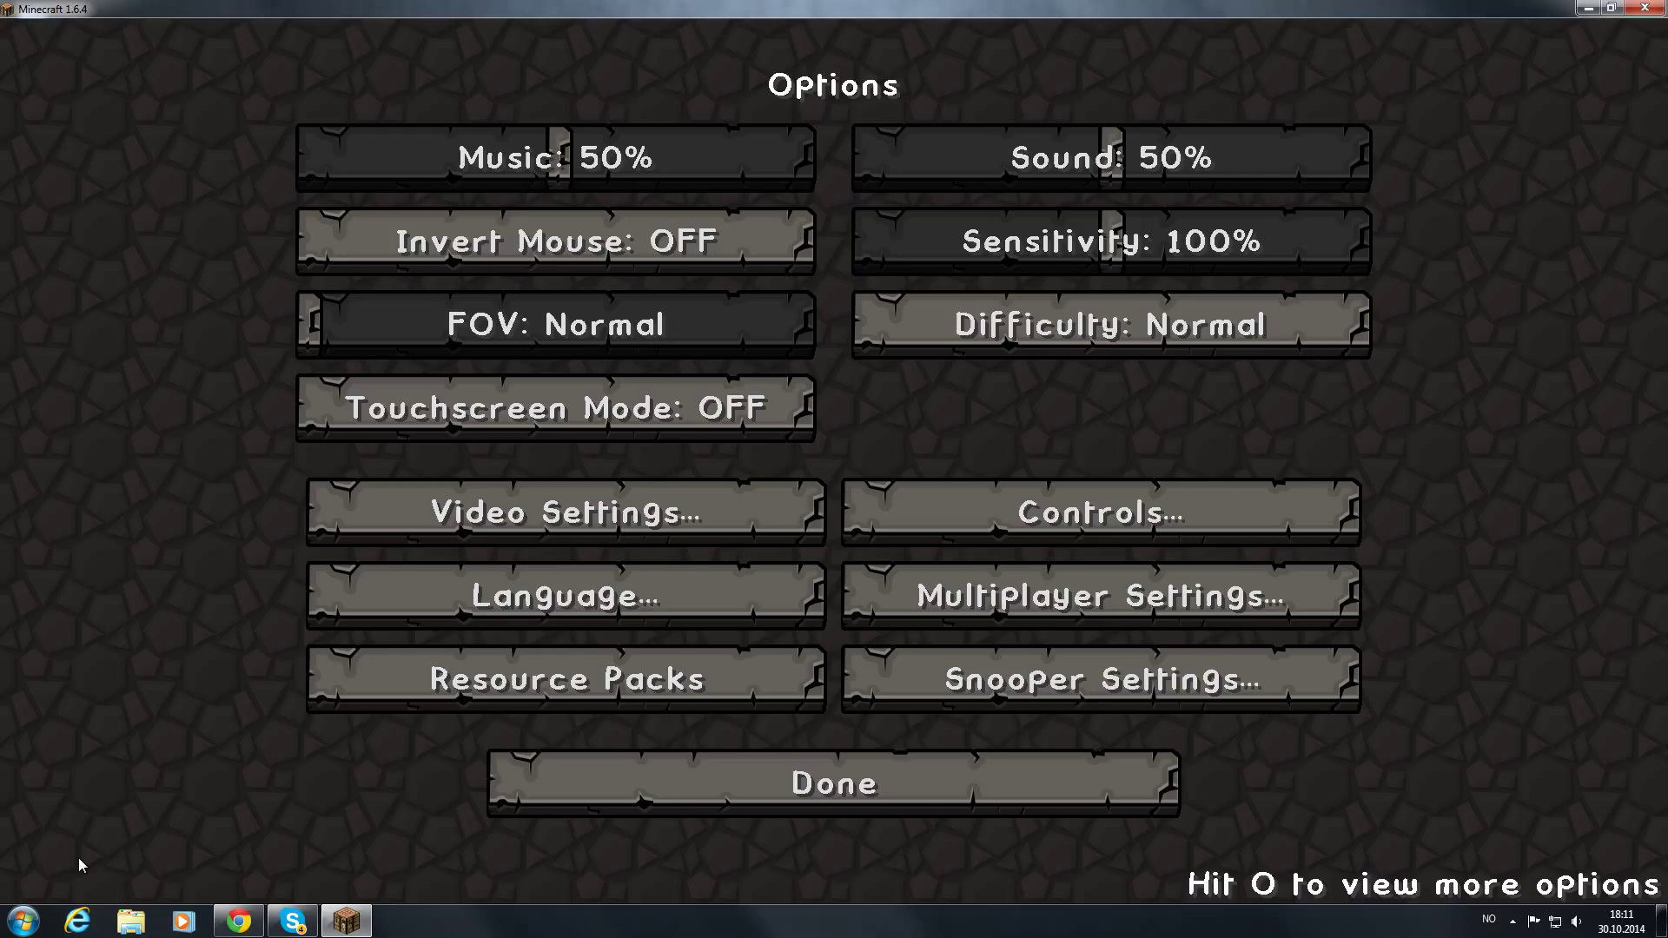
# - Open %appdata%\.technic\modpacks\attack-of-the-bteam\resourcepacks in Windows Explorer
pyautogui.click(24, 919)
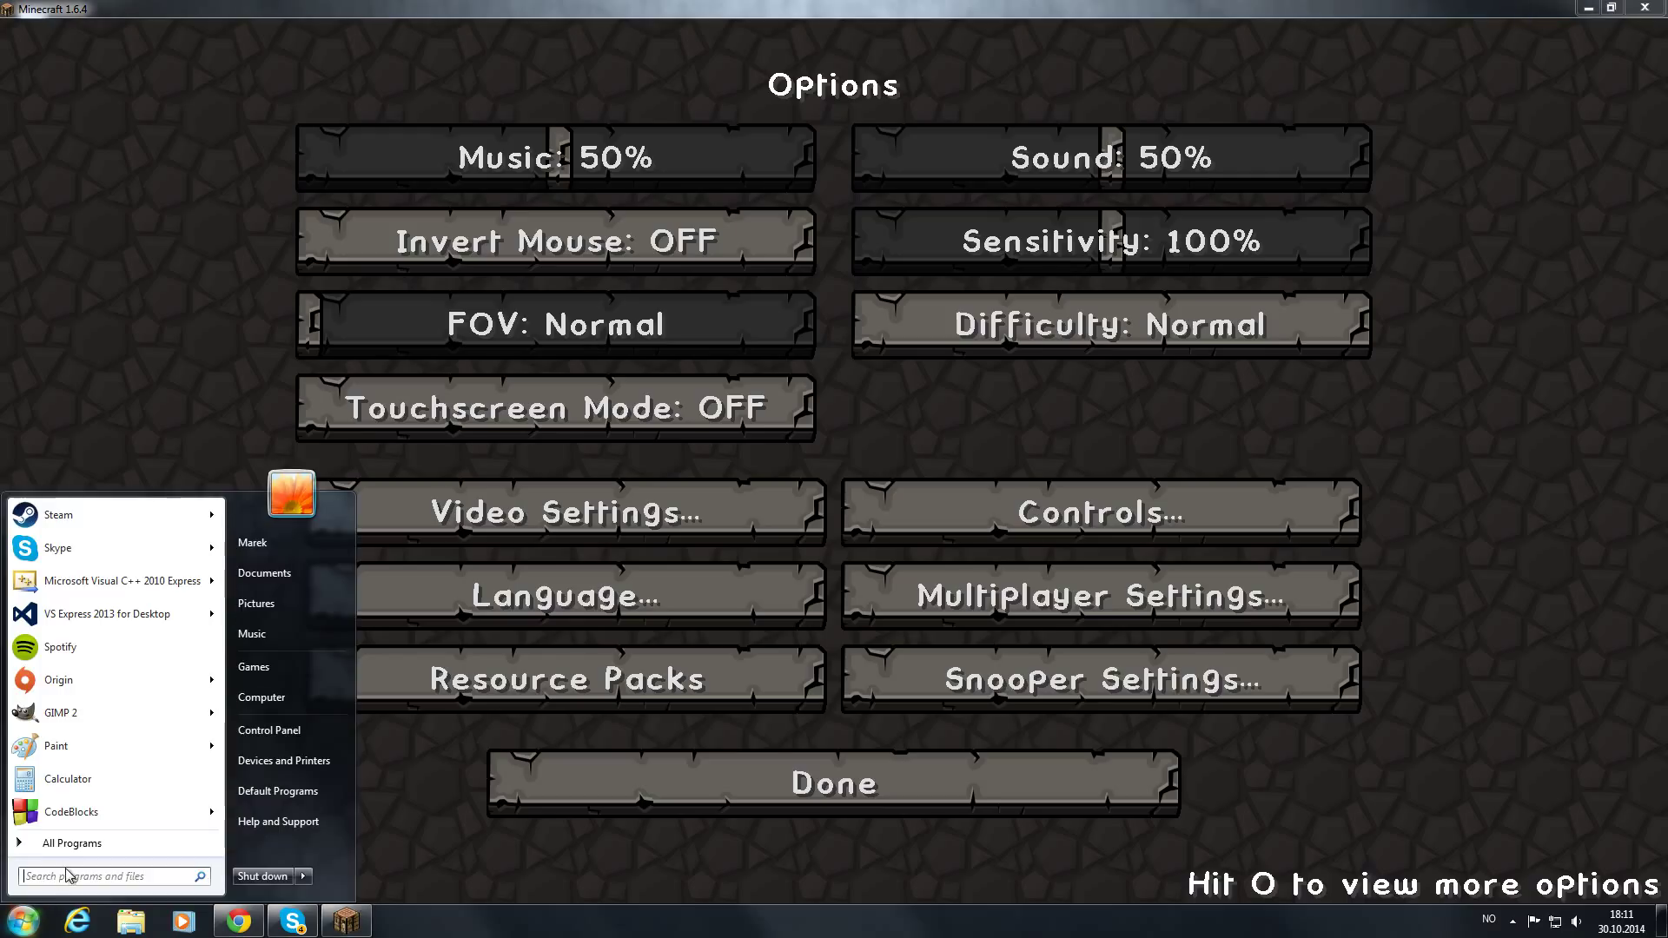
pyautogui.press('super+r')
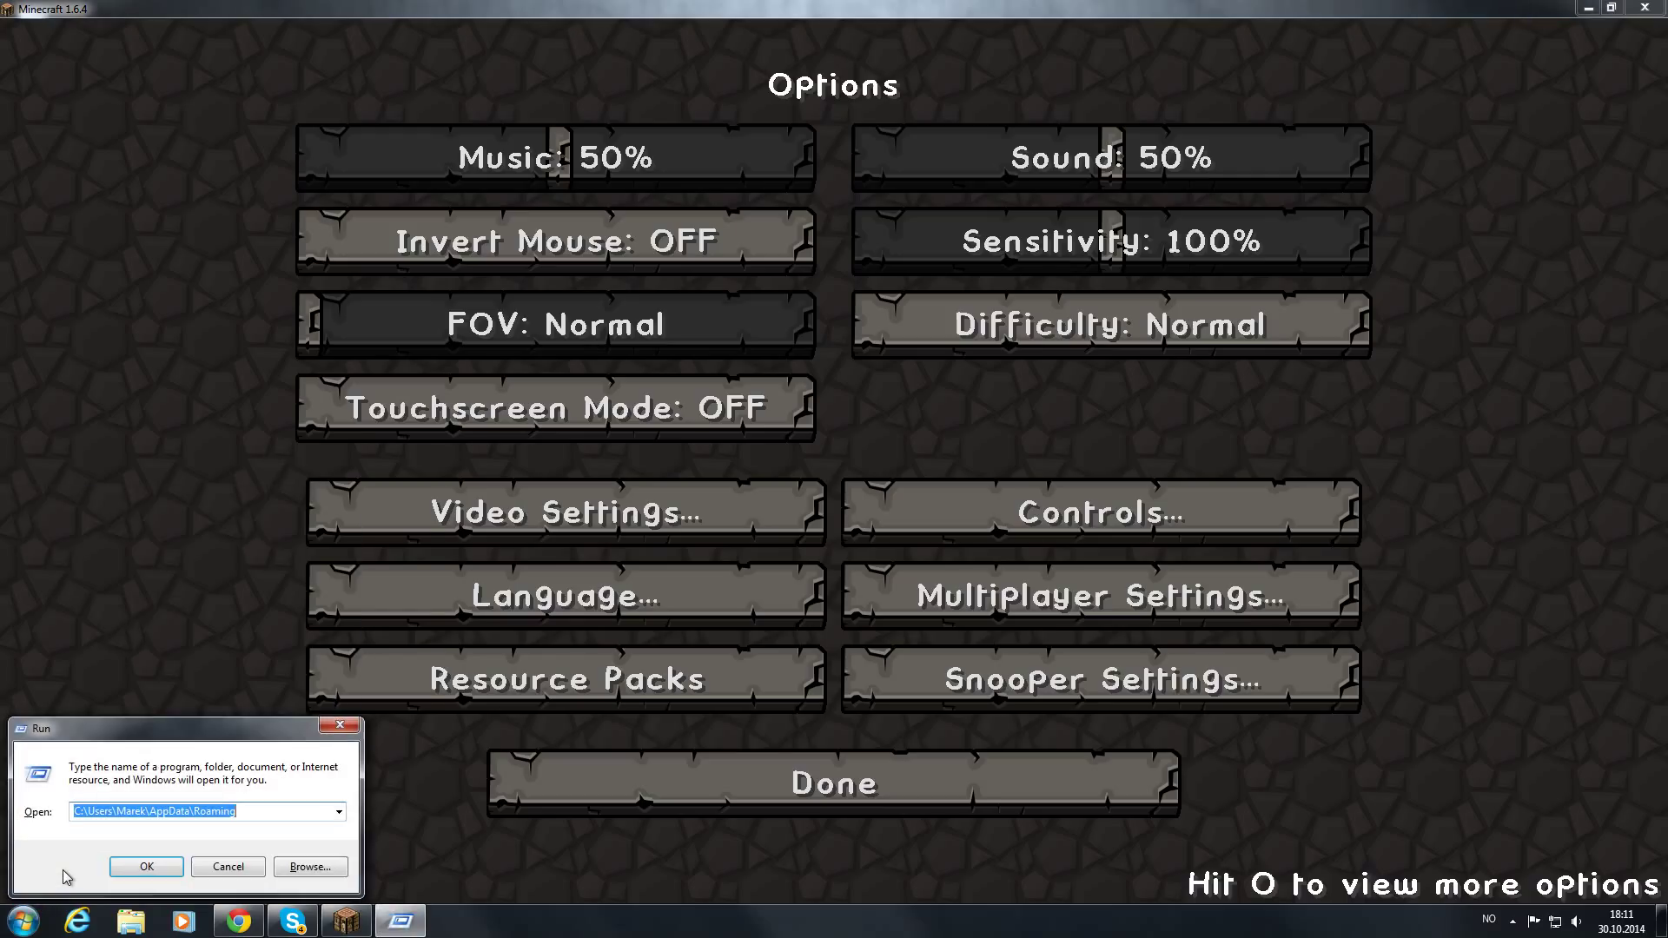
pyautogui.write('%')
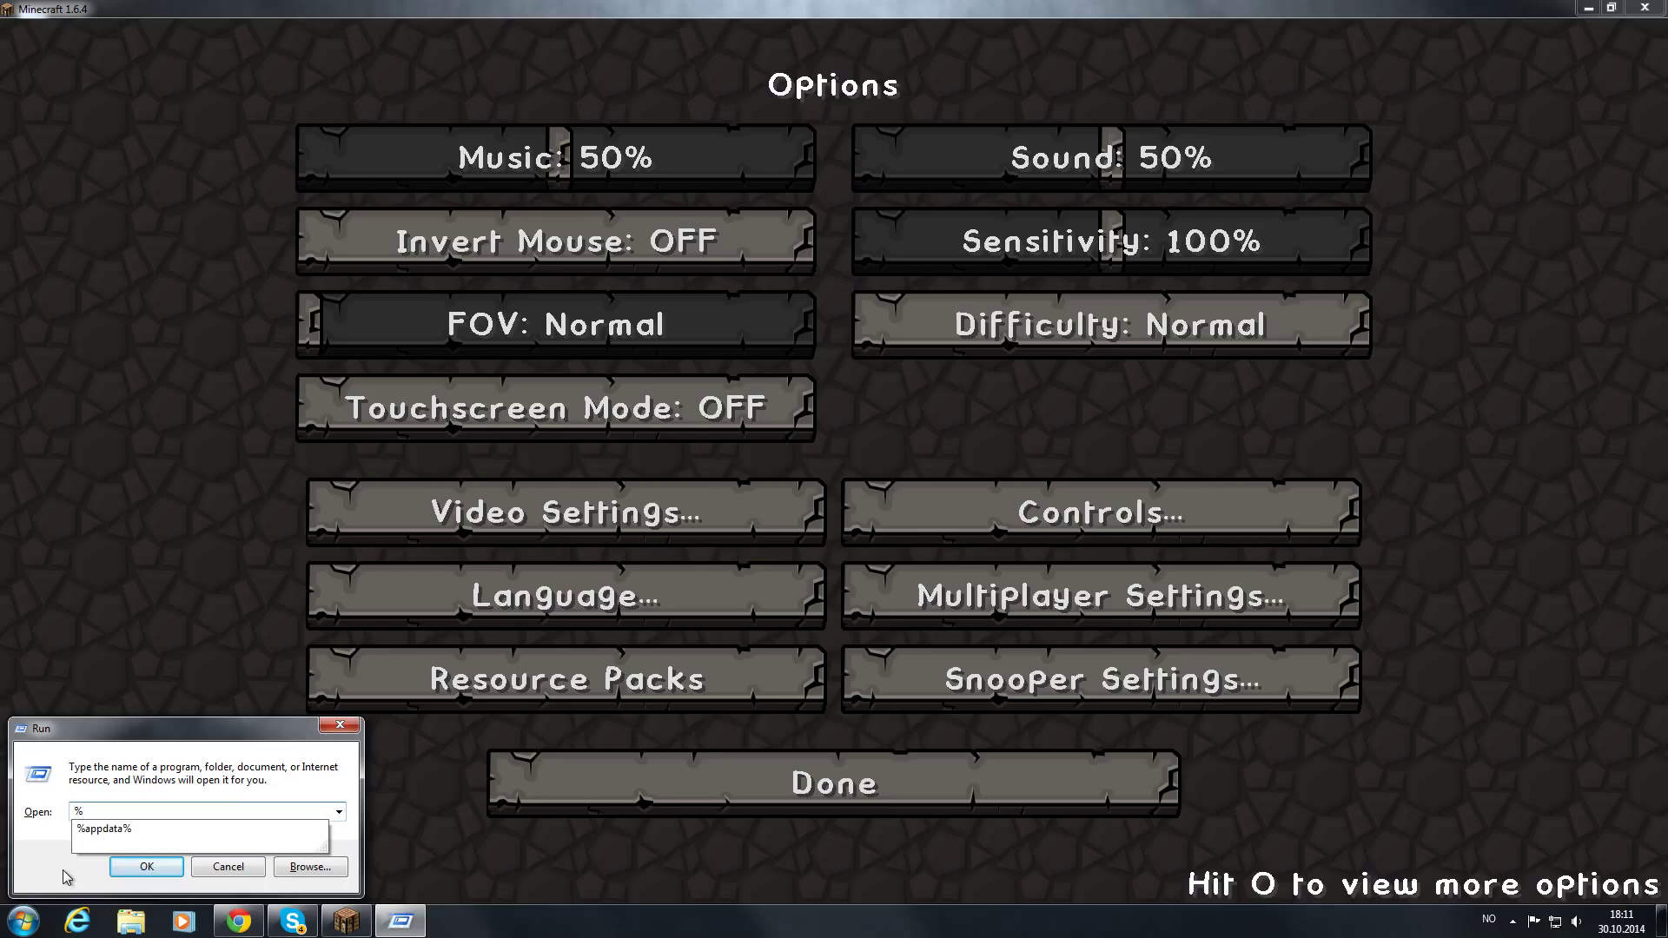
pyautogui.press('Down')
pyautogui.press('Return')
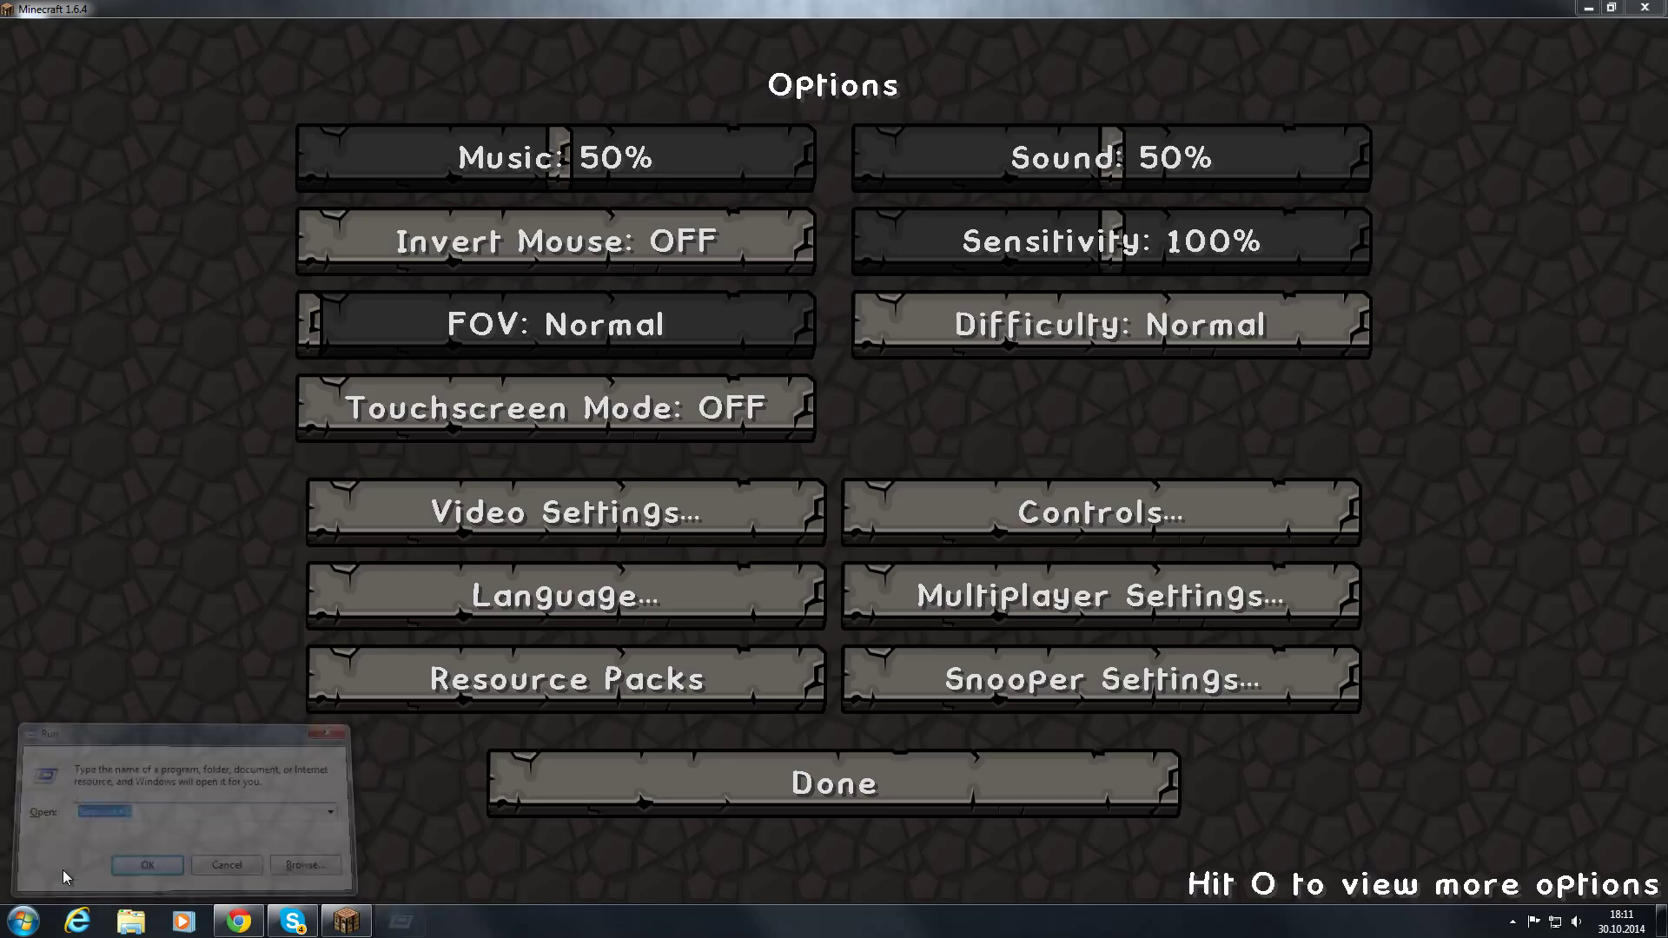
pyautogui.doubleClick(192, 188)
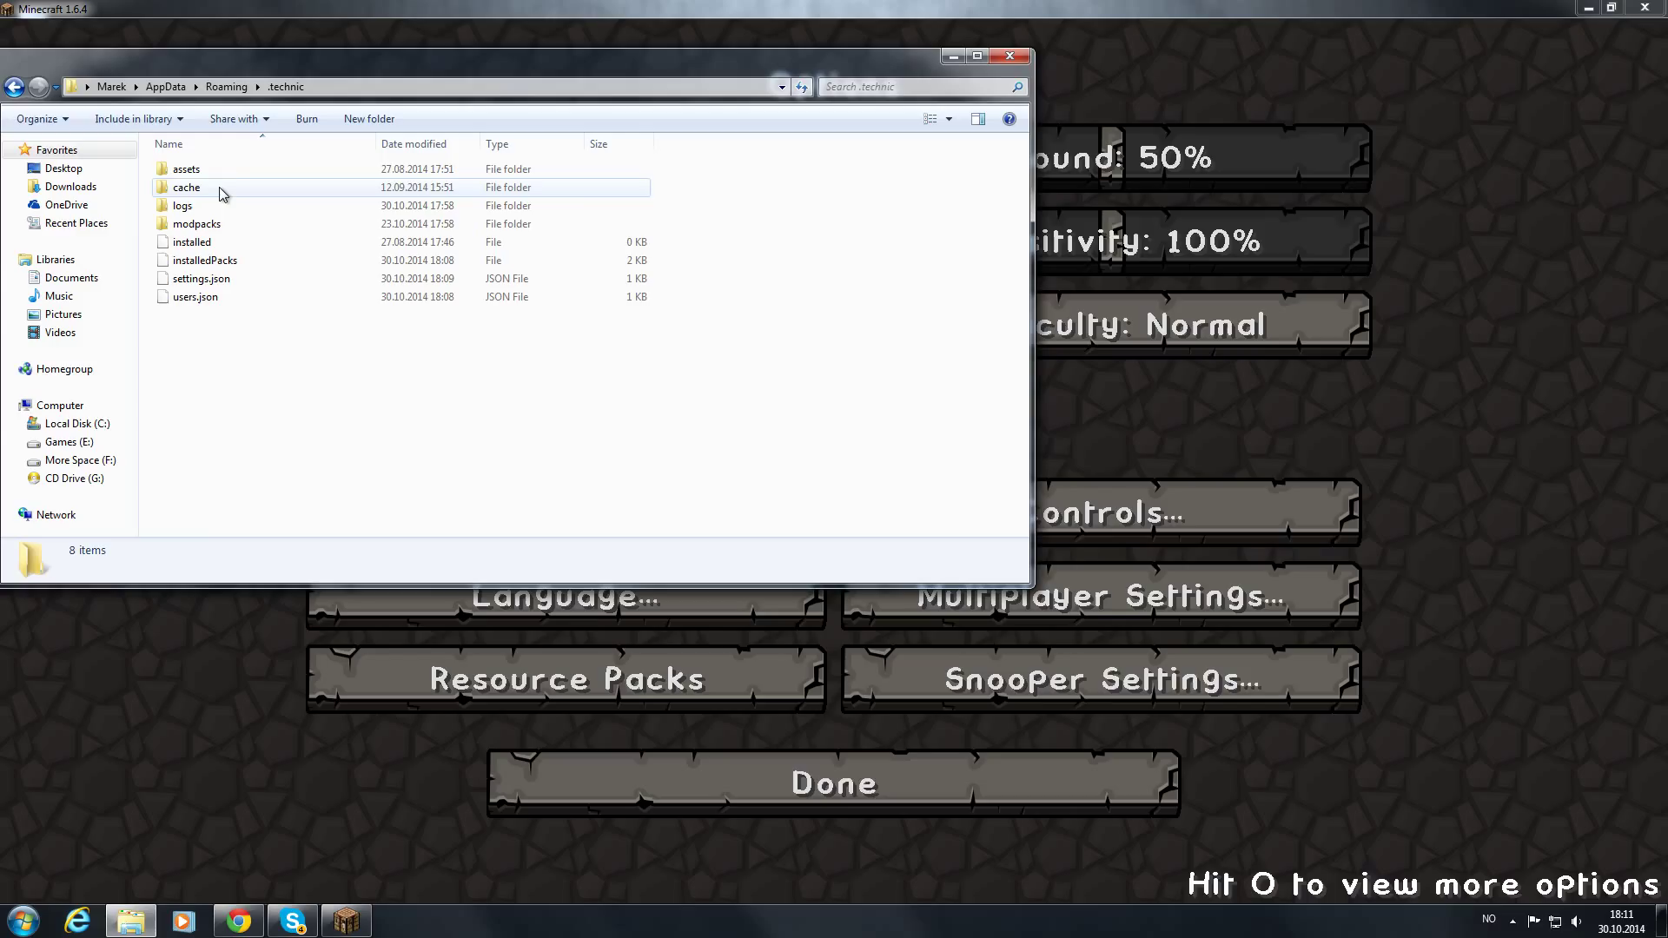
pyautogui.doubleClick(212, 224)
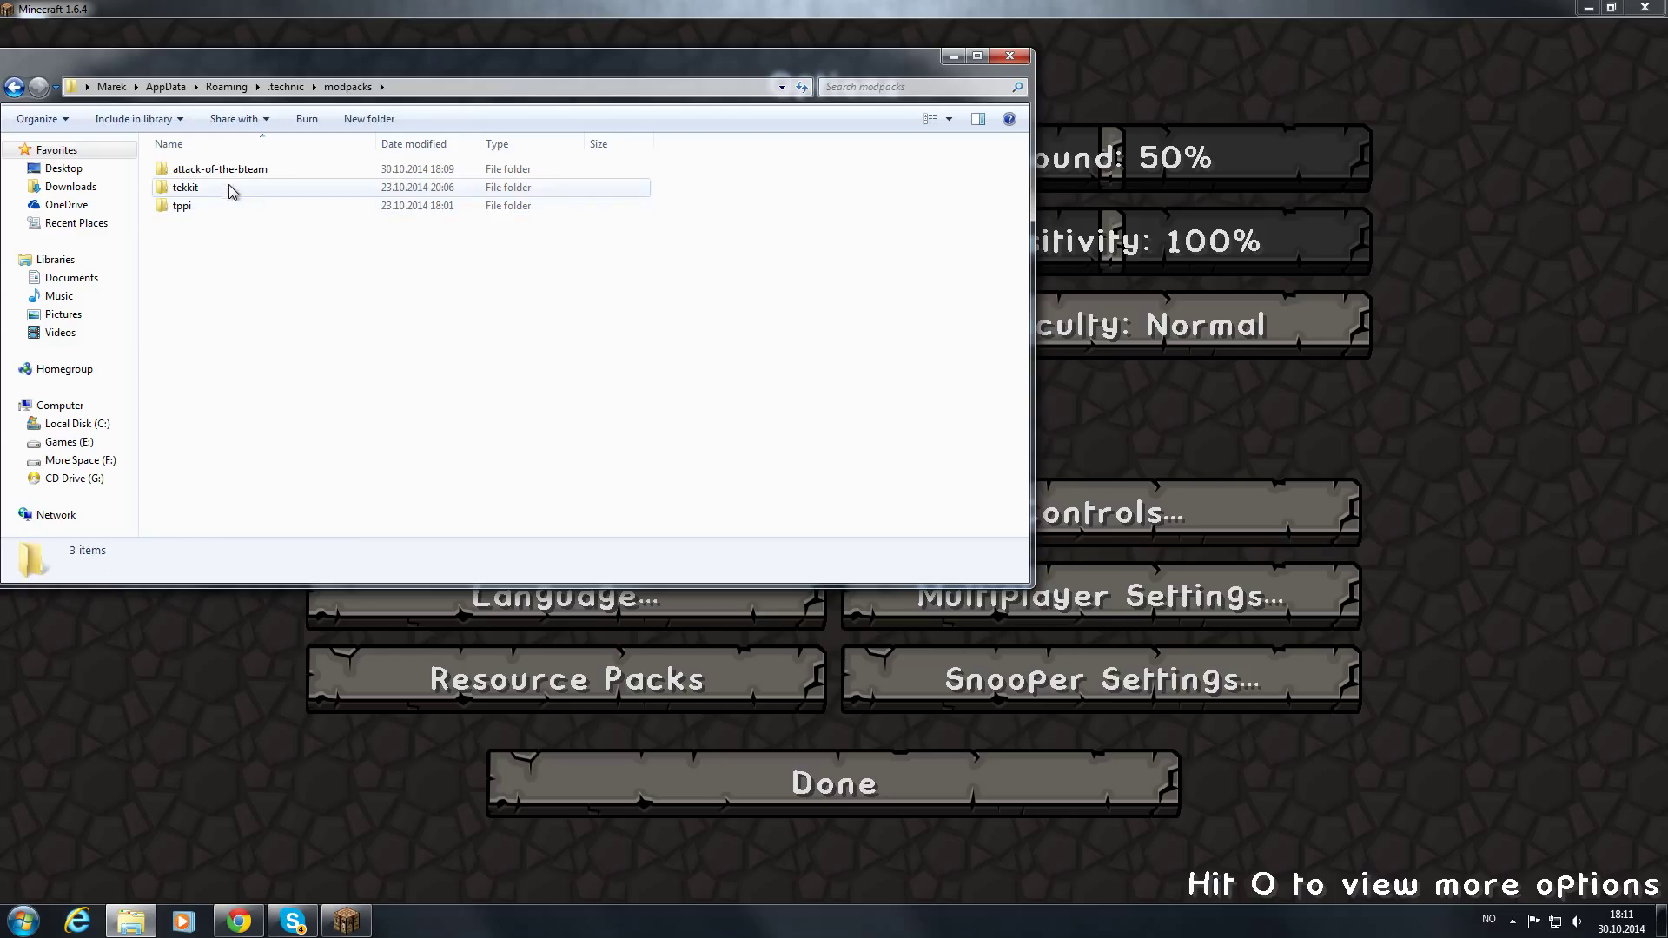
pyautogui.click(238, 171)
pyautogui.doubleClick(238, 171)
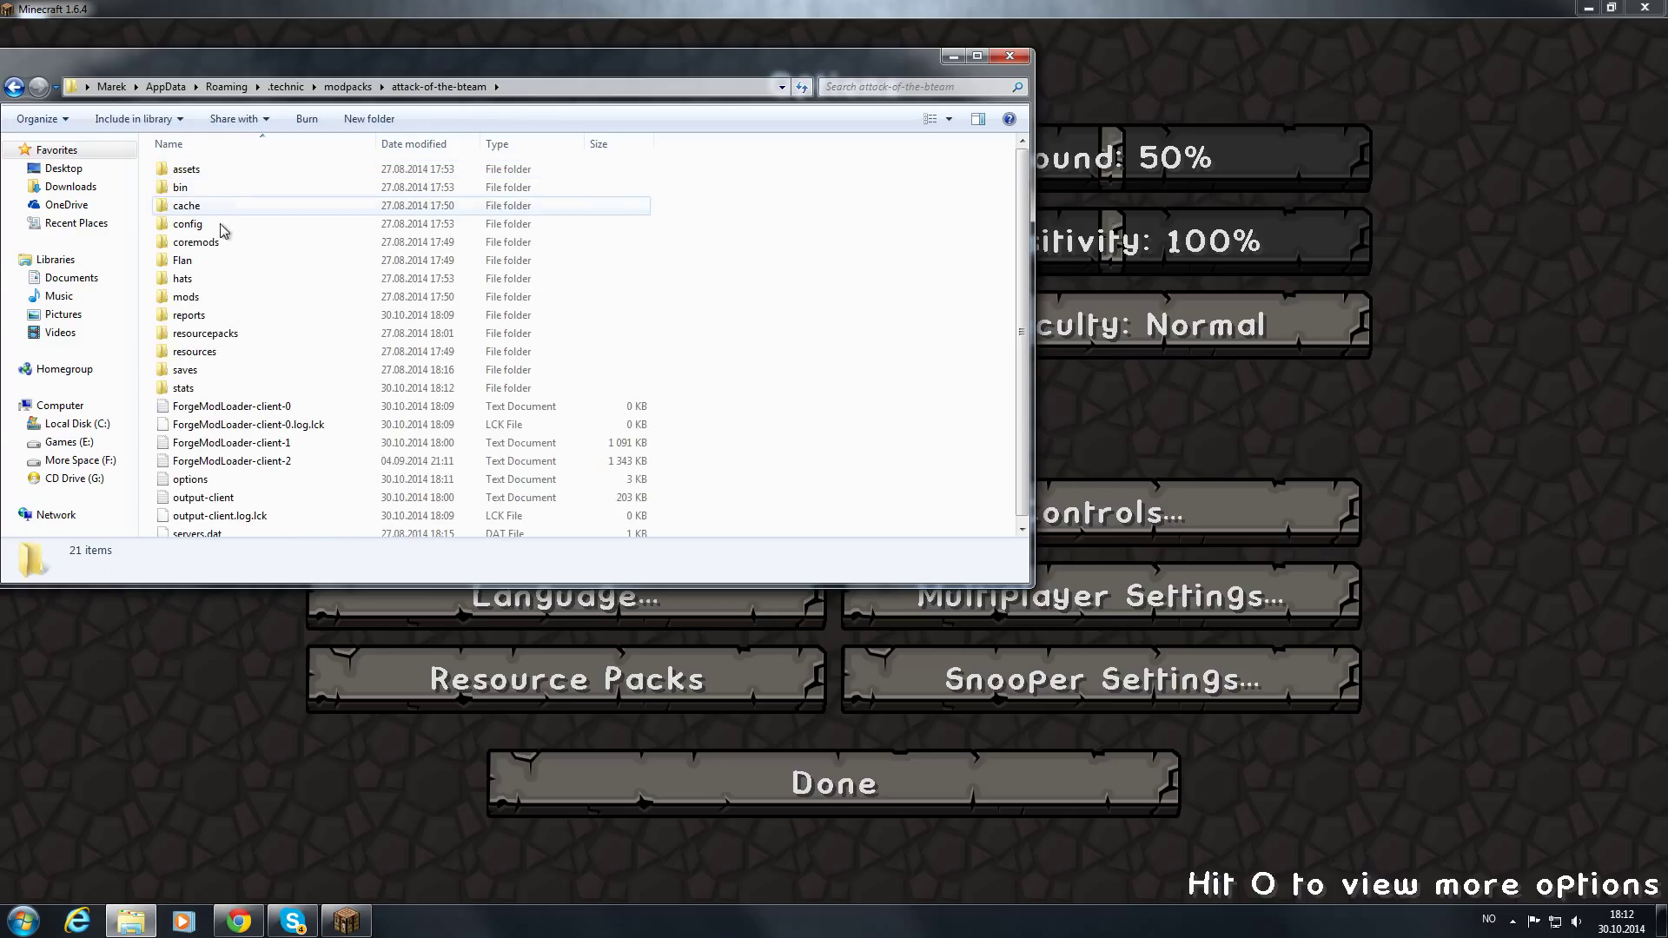
pyautogui.doubleClick(227, 324)
# - Keep the Sphax zip in resourcepacks and cancel replacing it with the desktop copy
pyautogui.moveTo(237, 67); pyautogui.dragTo(771, 93)
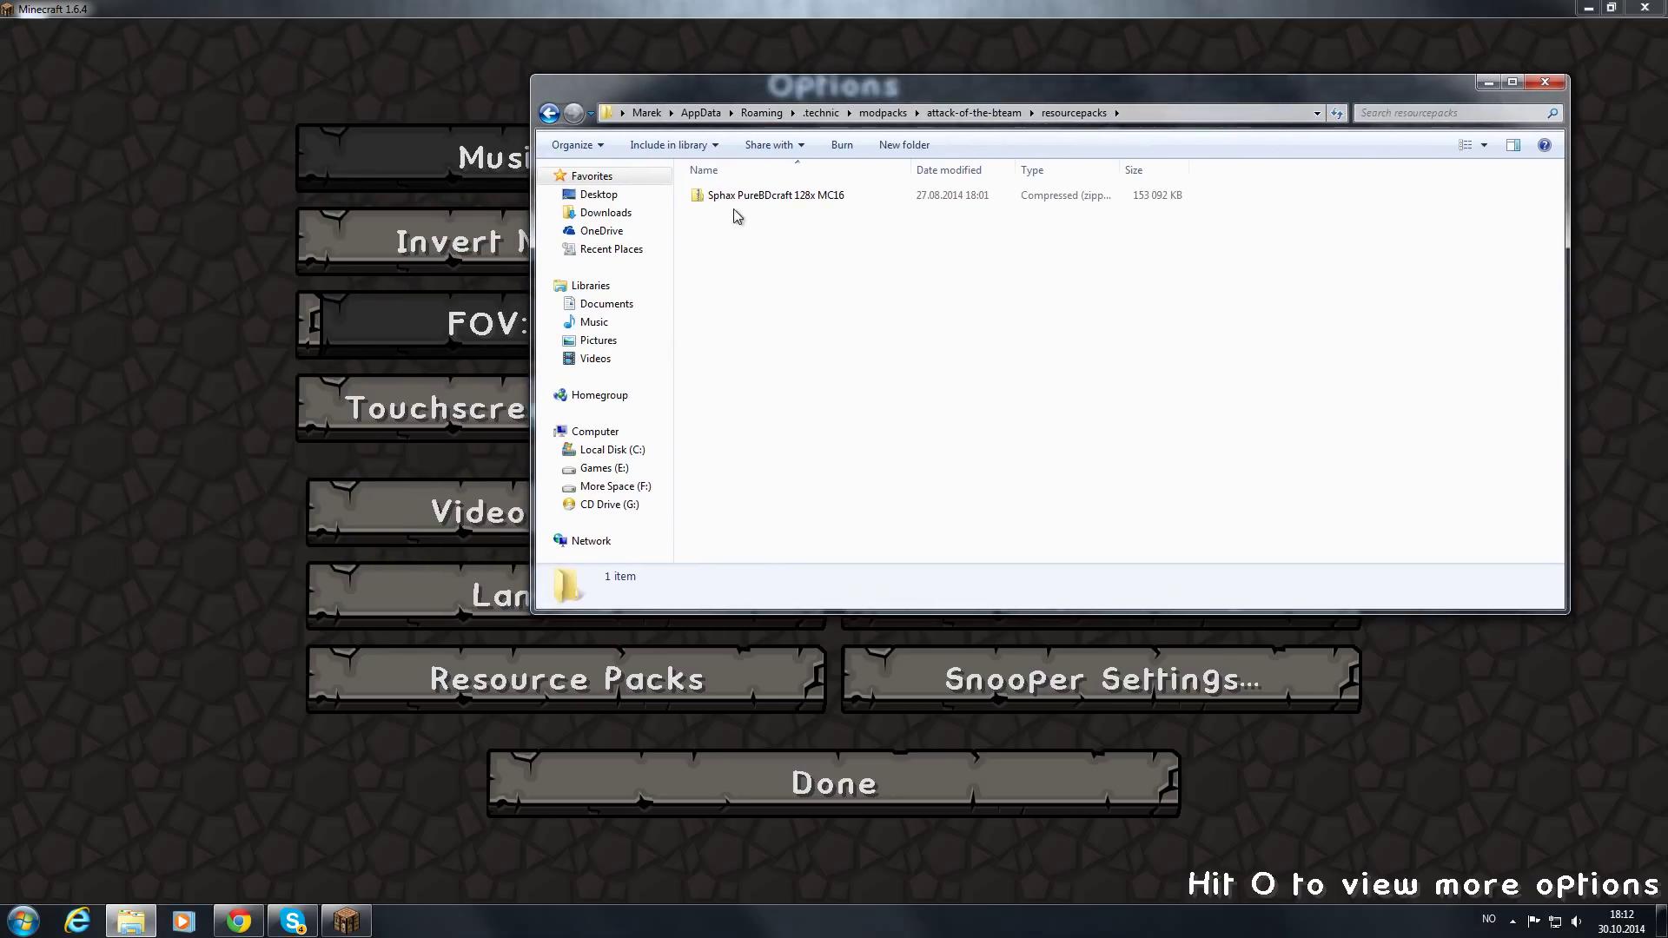
pyautogui.click(751, 196)
pyautogui.press('Delete')
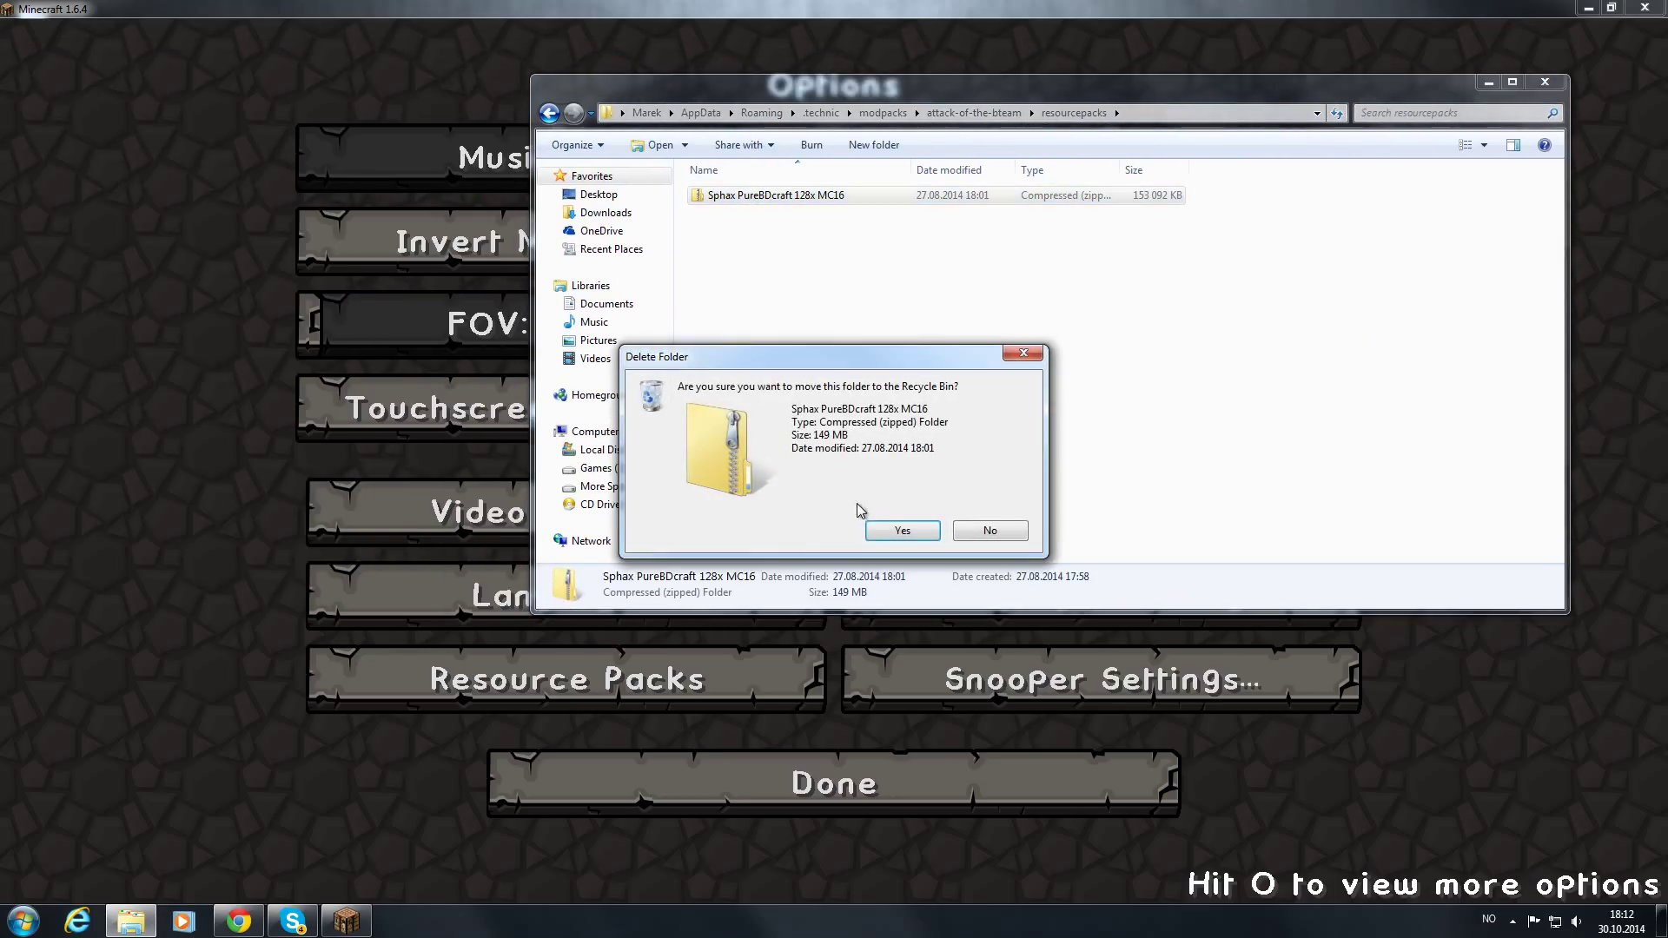
pyautogui.click(990, 531)
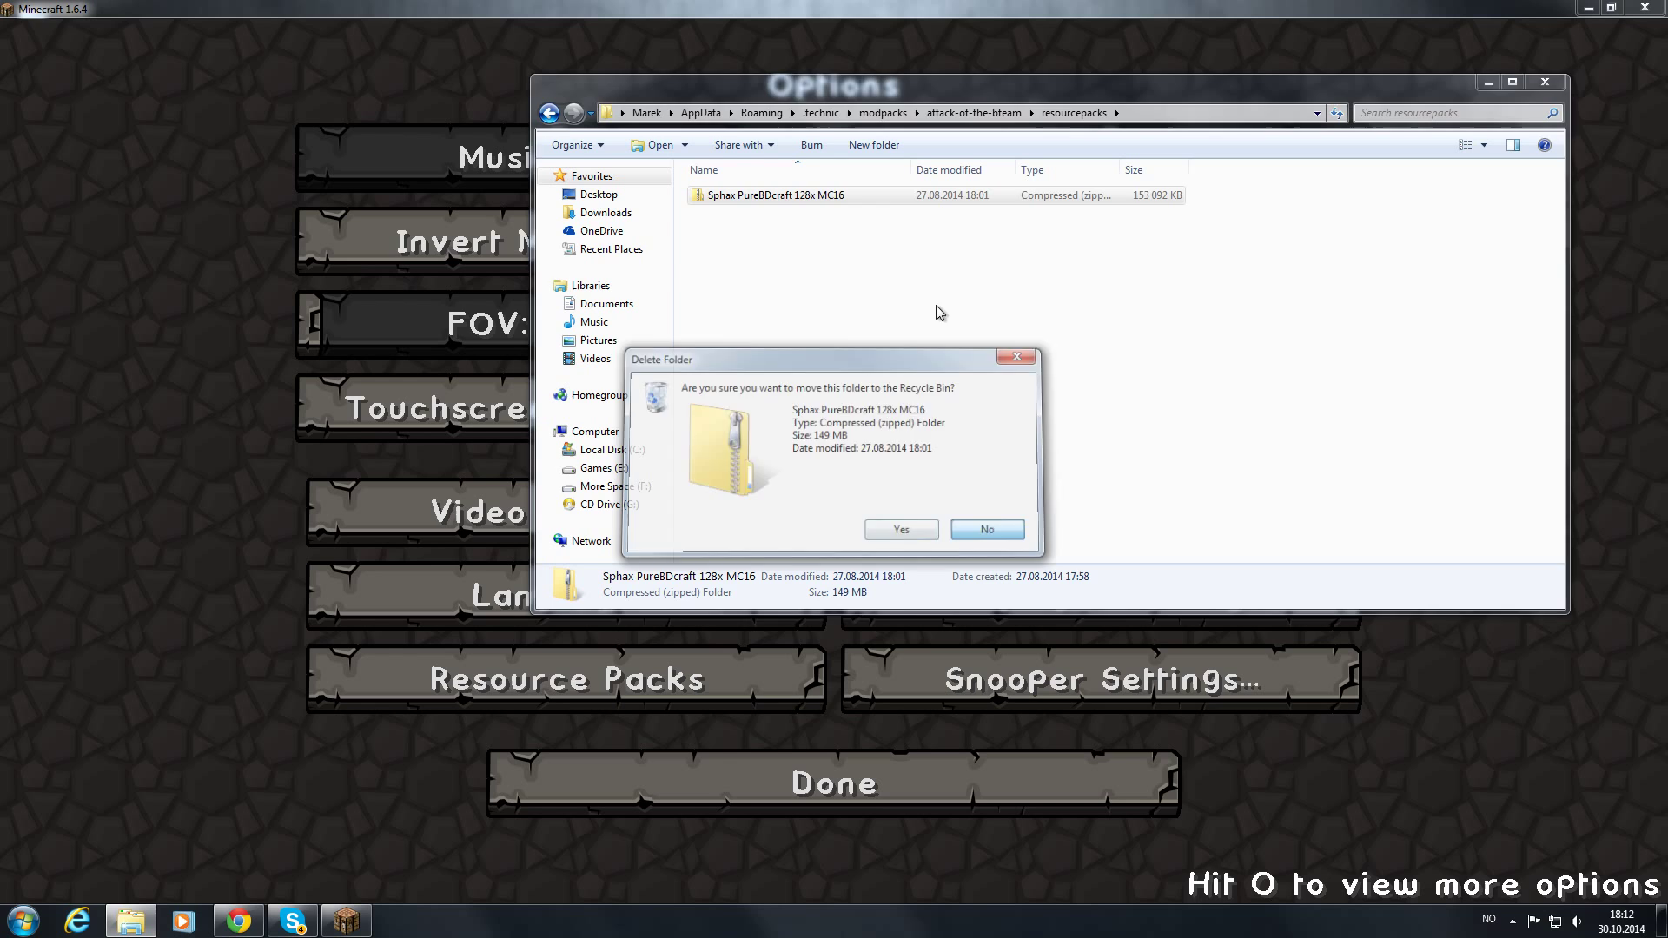
pyautogui.click(1588, 8)
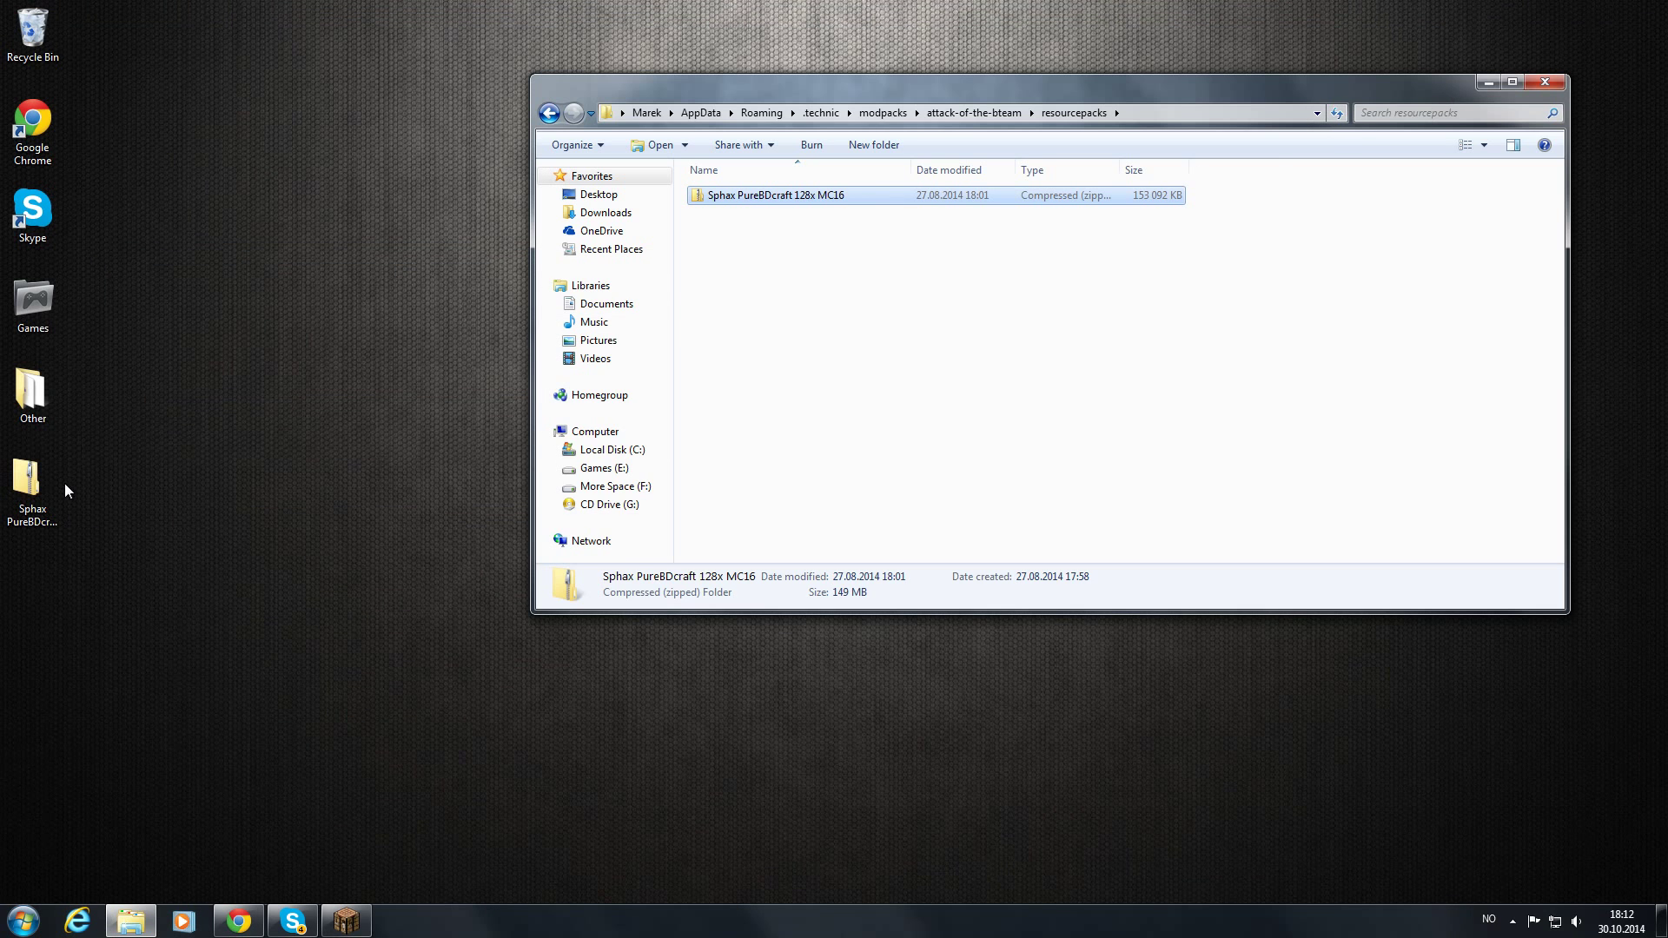
pyautogui.moveTo(67, 485); pyautogui.dragTo(847, 341)
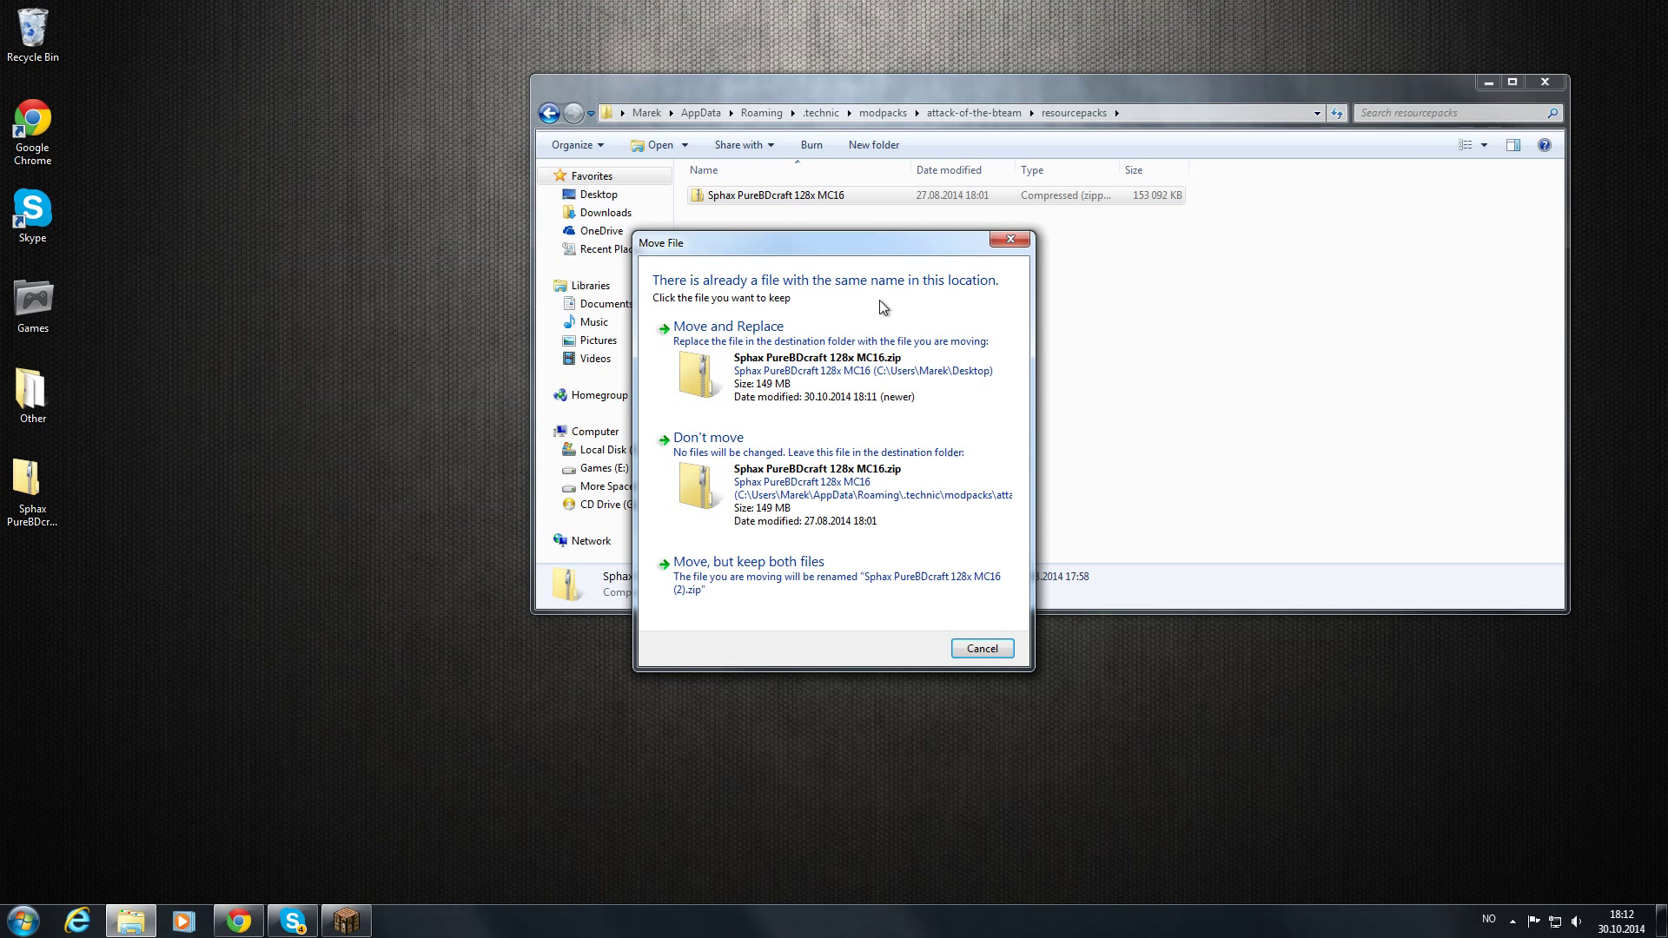
pyautogui.click(982, 649)
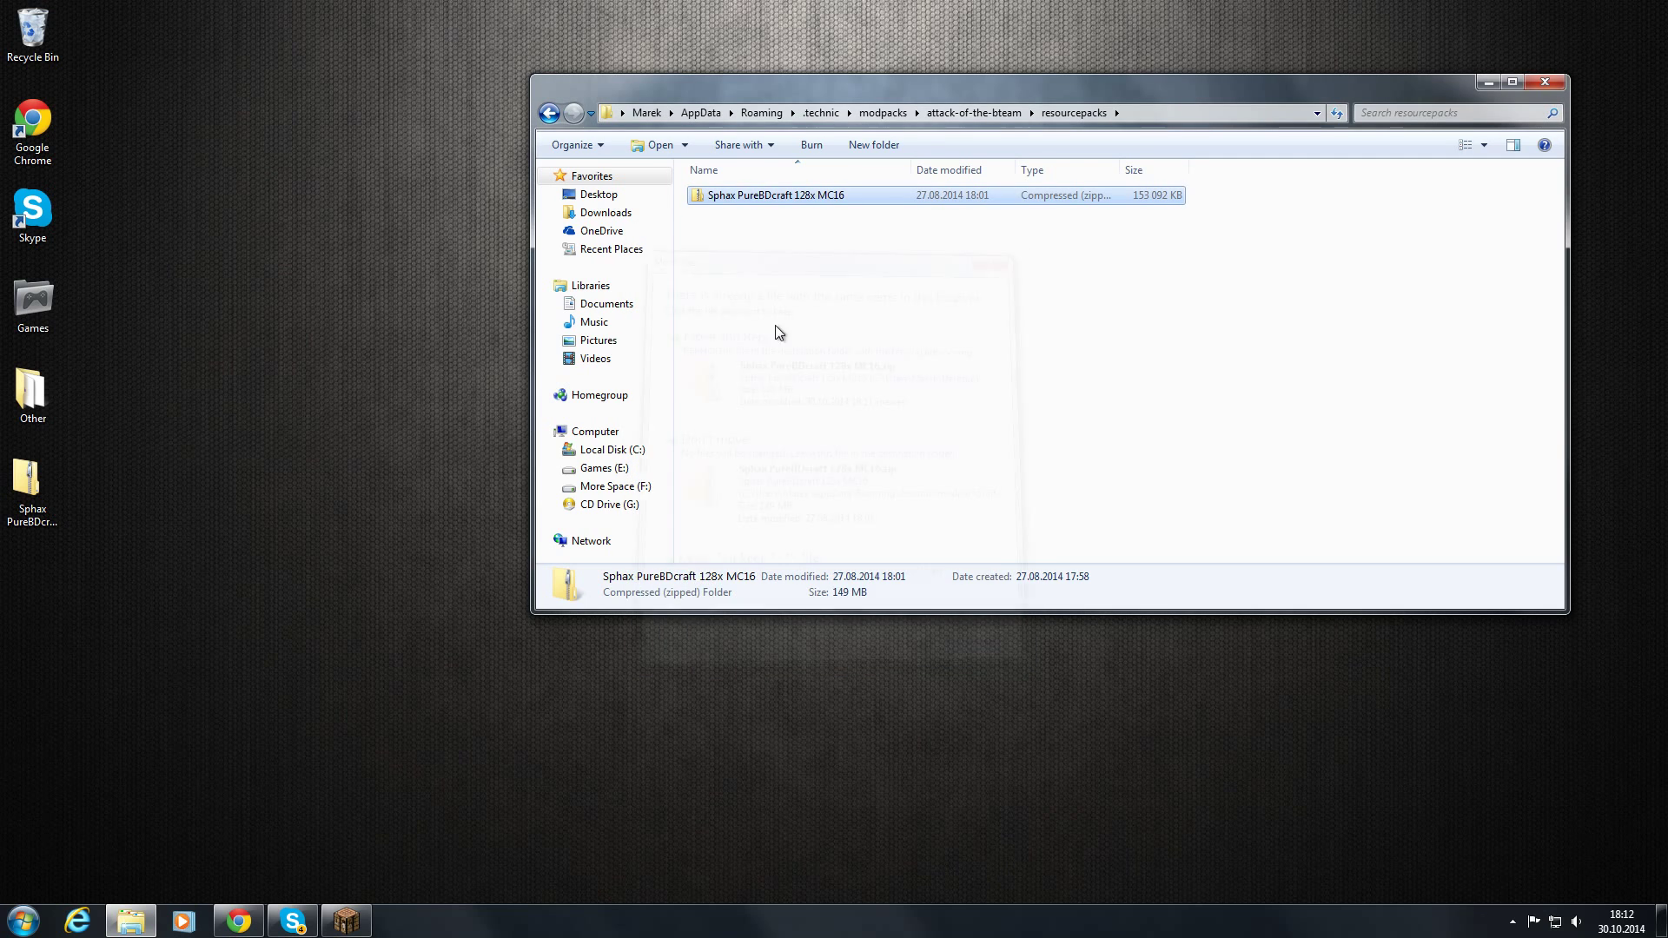
# - Delete the desktop Sphax PureBDcraft 128x MC16 zip and close the resourcepacks window
pyautogui.click(60, 485)
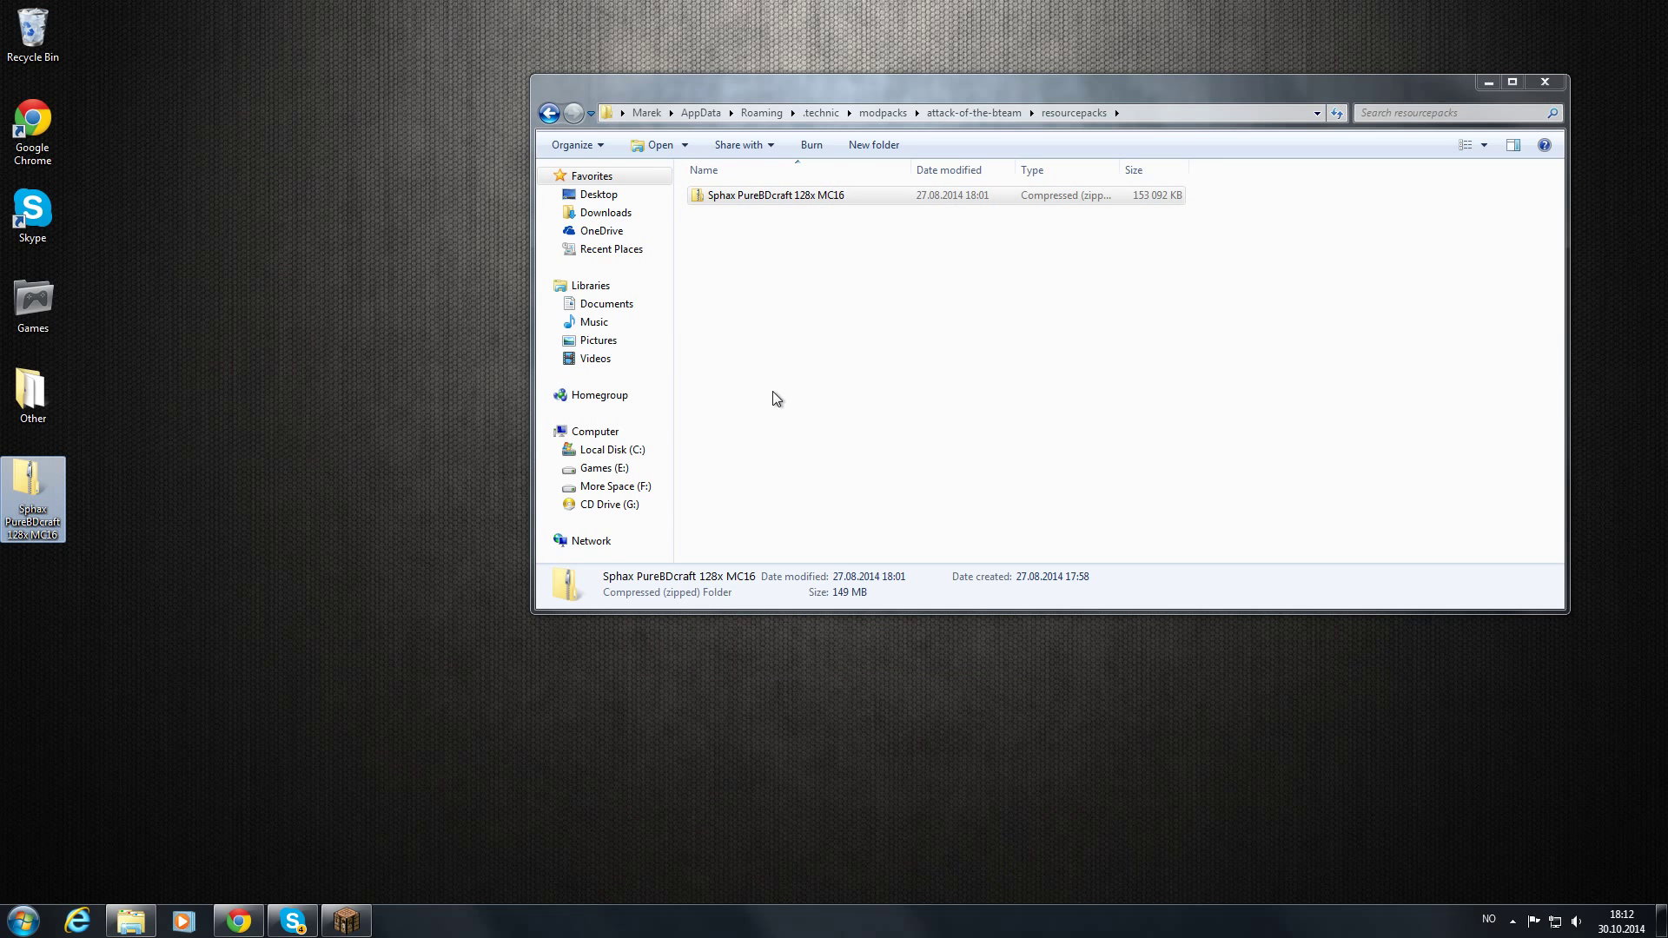
pyautogui.click(877, 295)
pyautogui.click(35, 491)
pyautogui.click(709, 199)
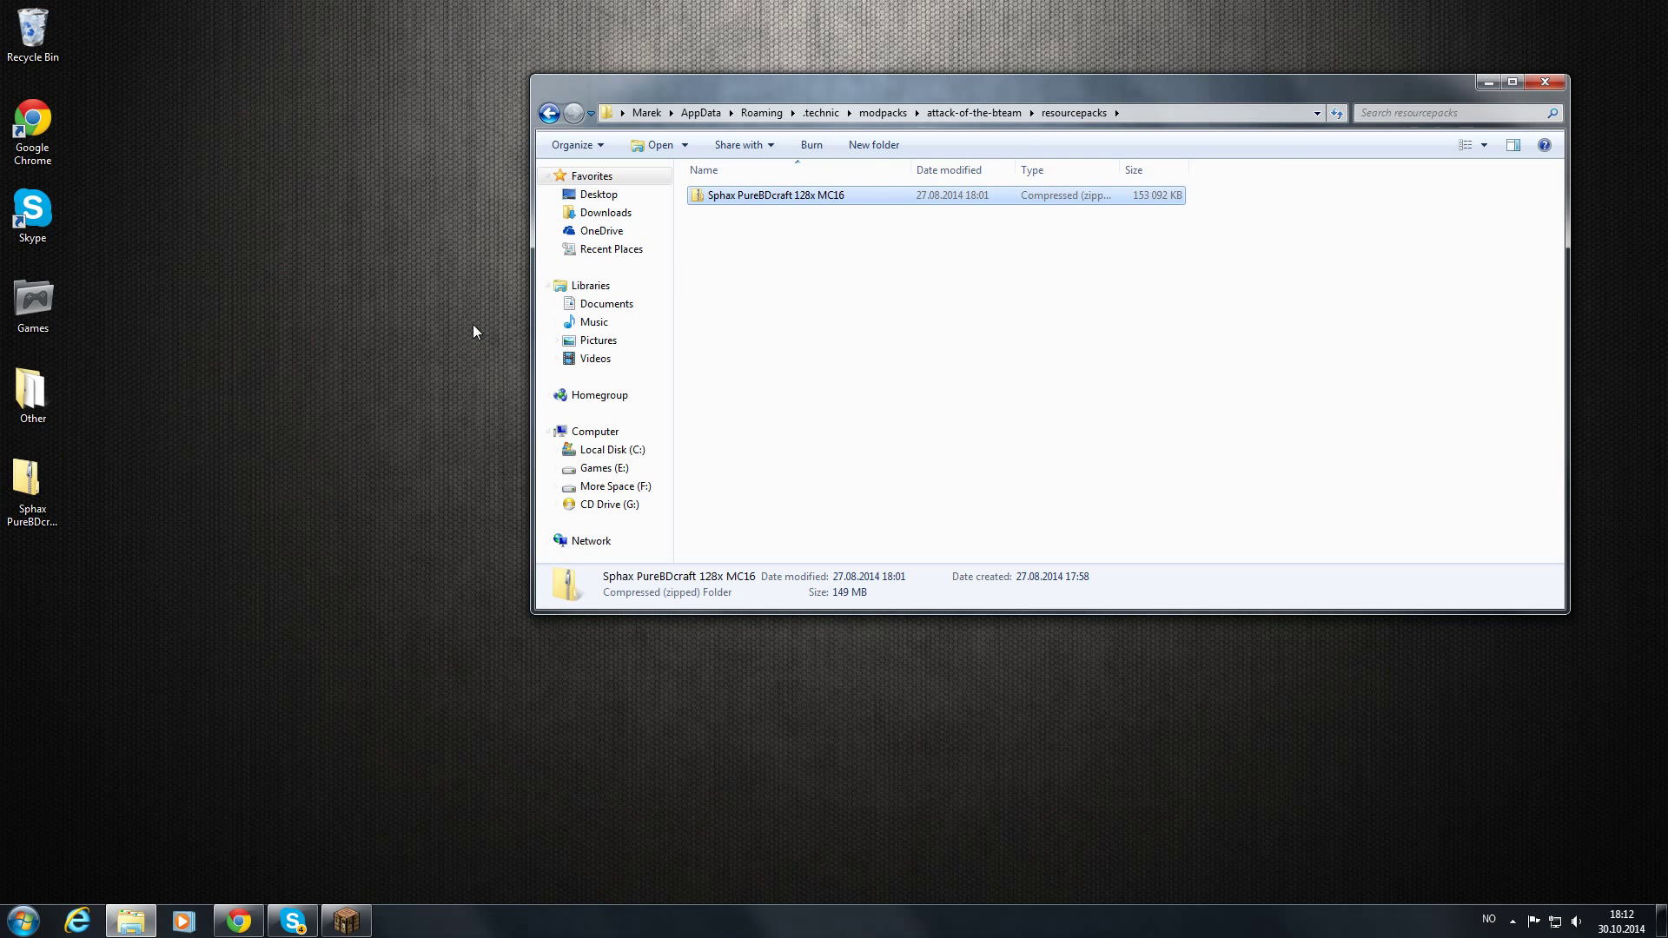
pyautogui.click(47, 506)
pyautogui.press('Delete')
pyautogui.press('Return')
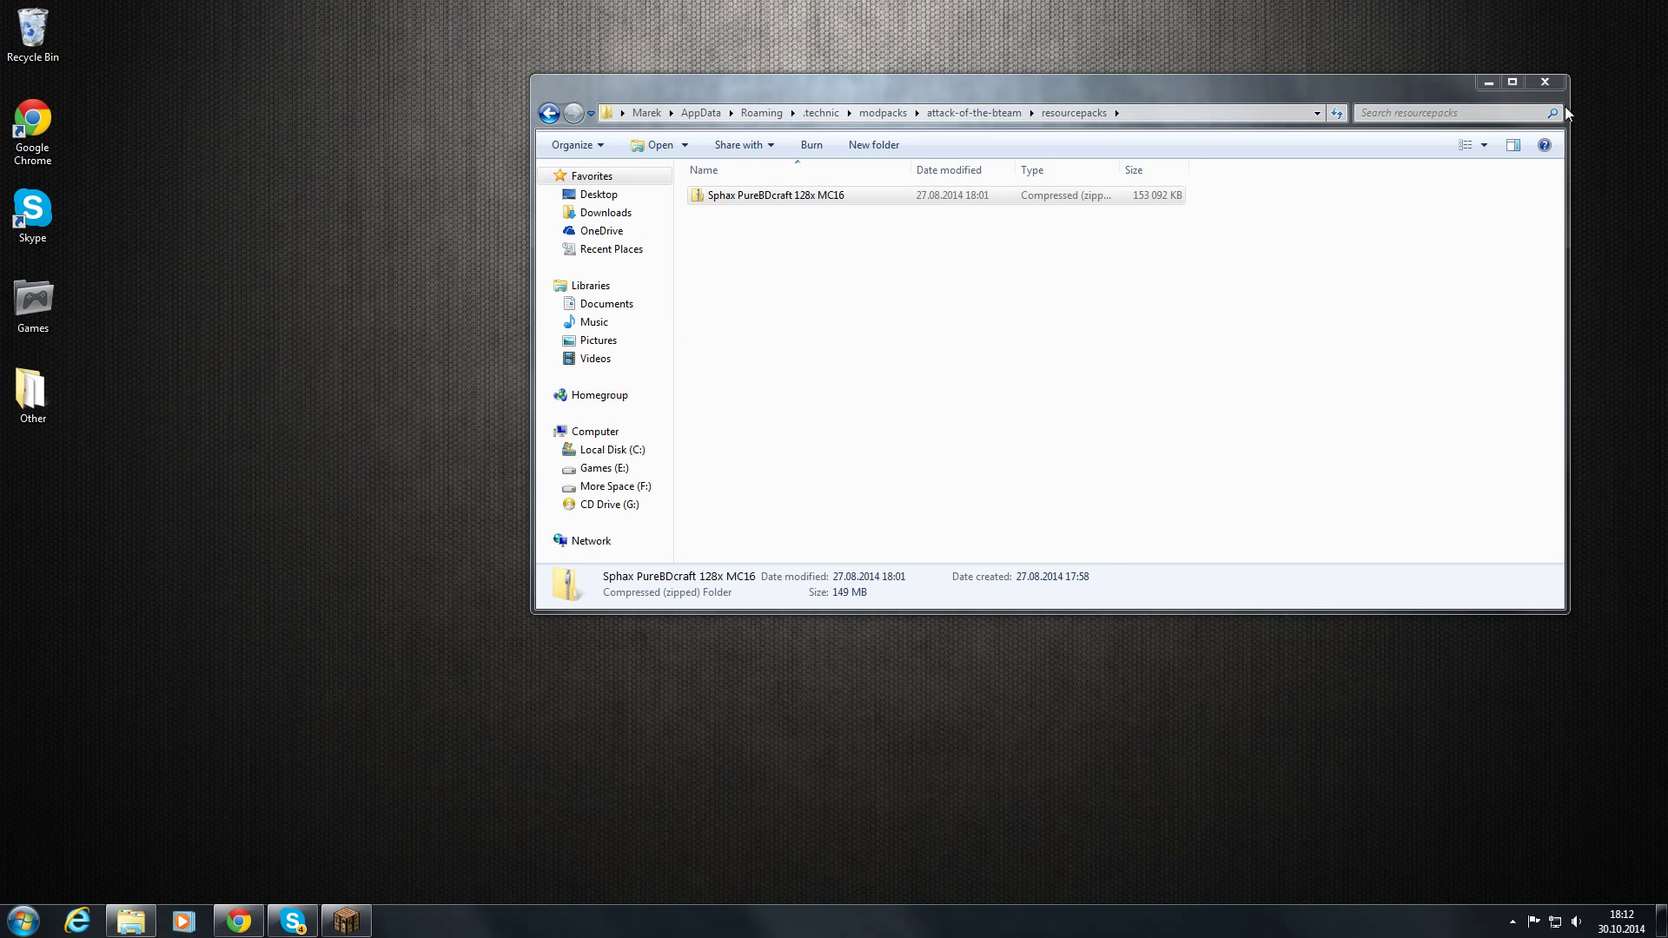
pyautogui.click(1545, 81)
# - Reload the resource pack list via Default so the Sphax PureBDcraft 128x MC16 textures apply, then finish with Done
pyautogui.click(346, 921)
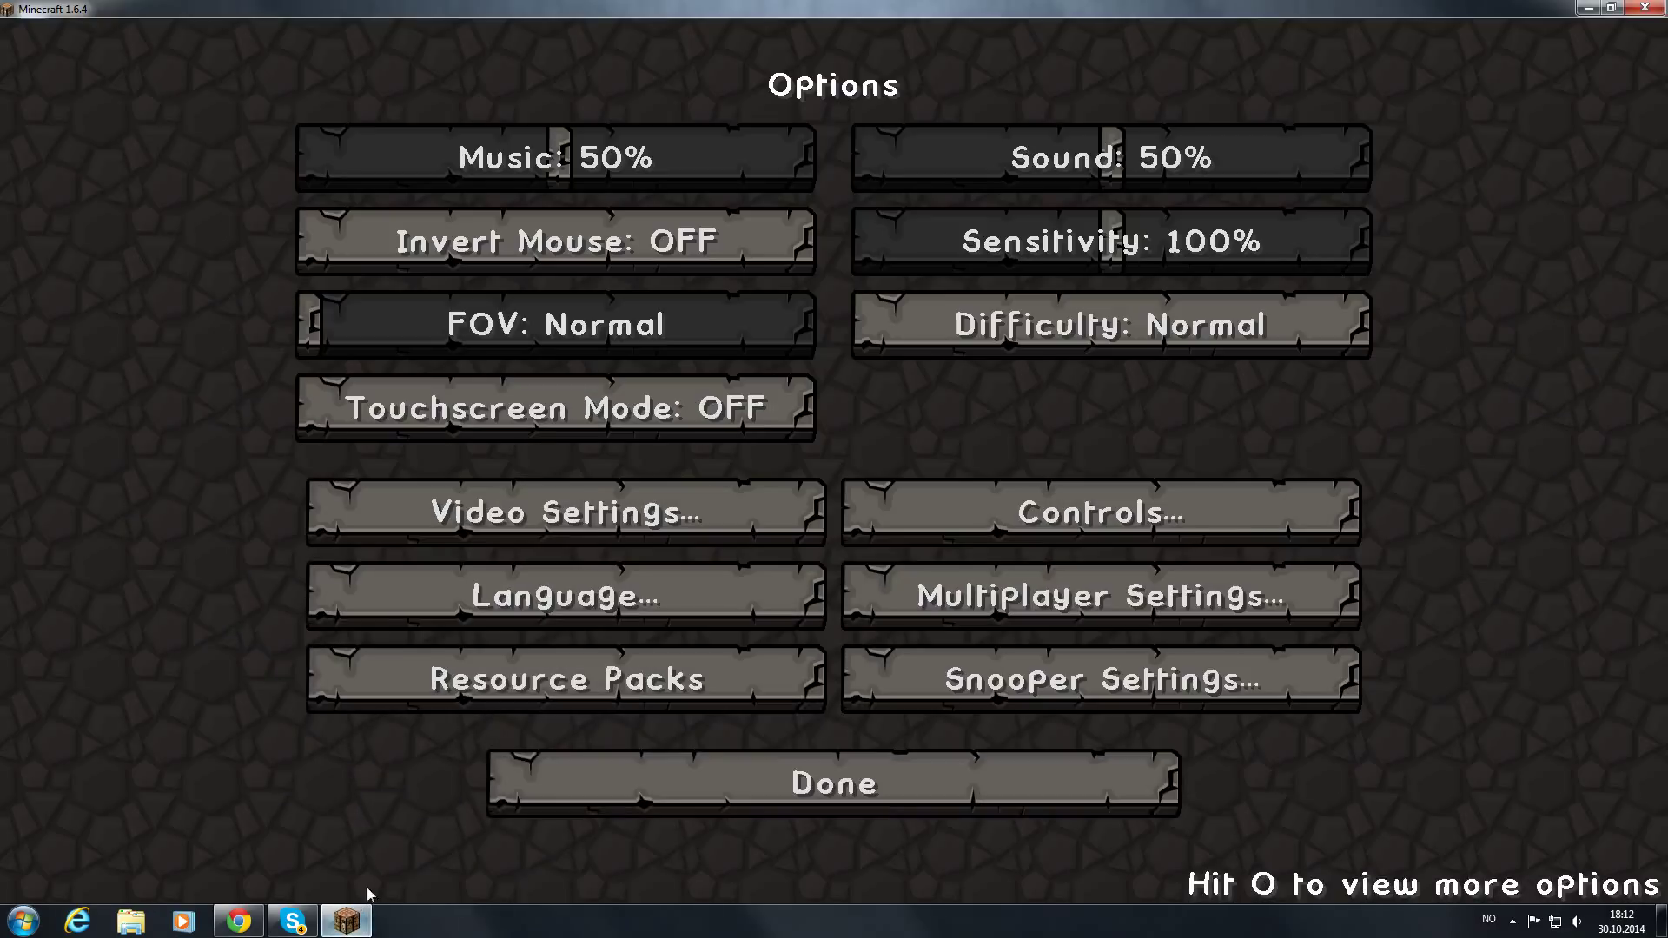
pyautogui.click(588, 685)
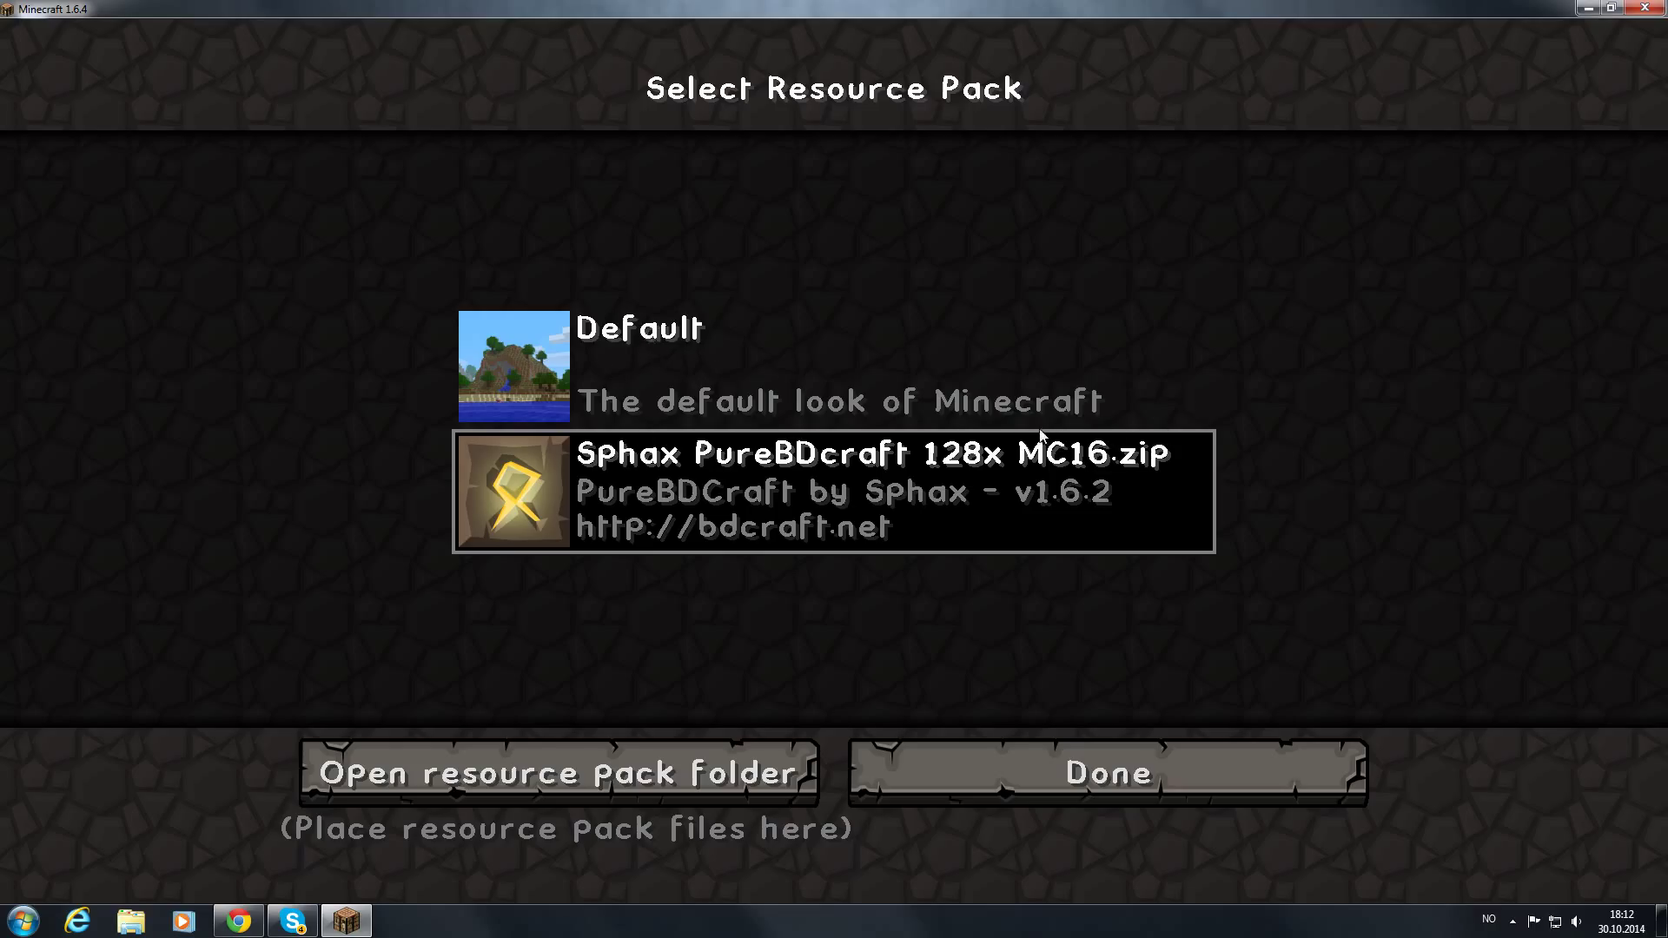
pyautogui.click(588, 341)
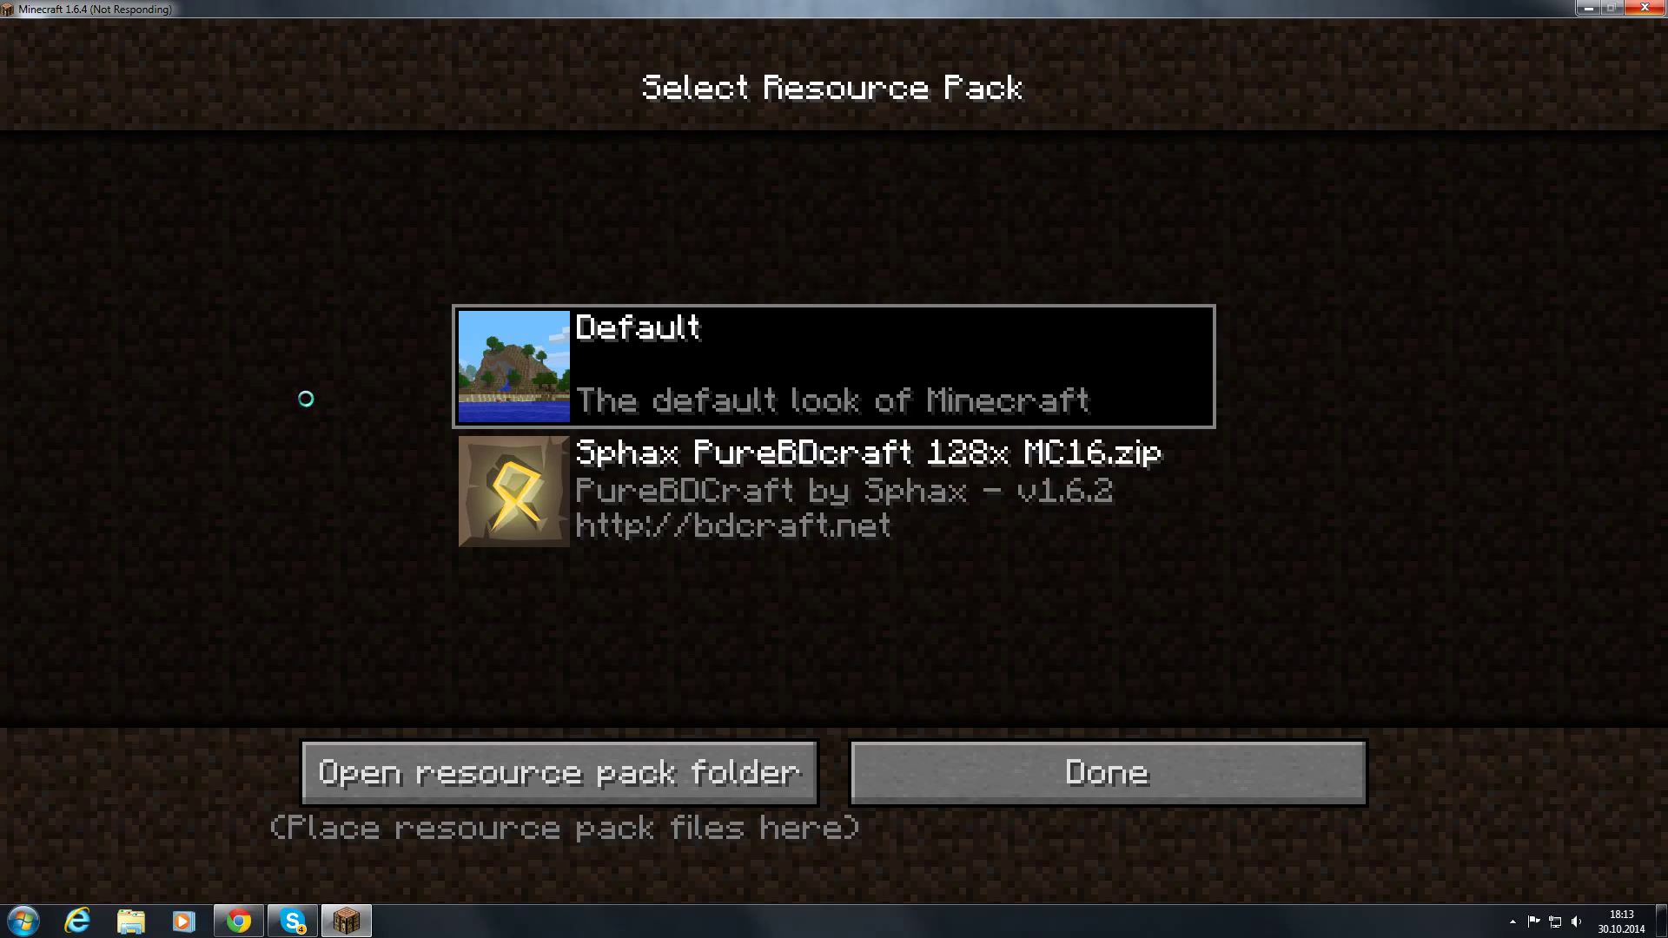
pyautogui.click(945, 771)
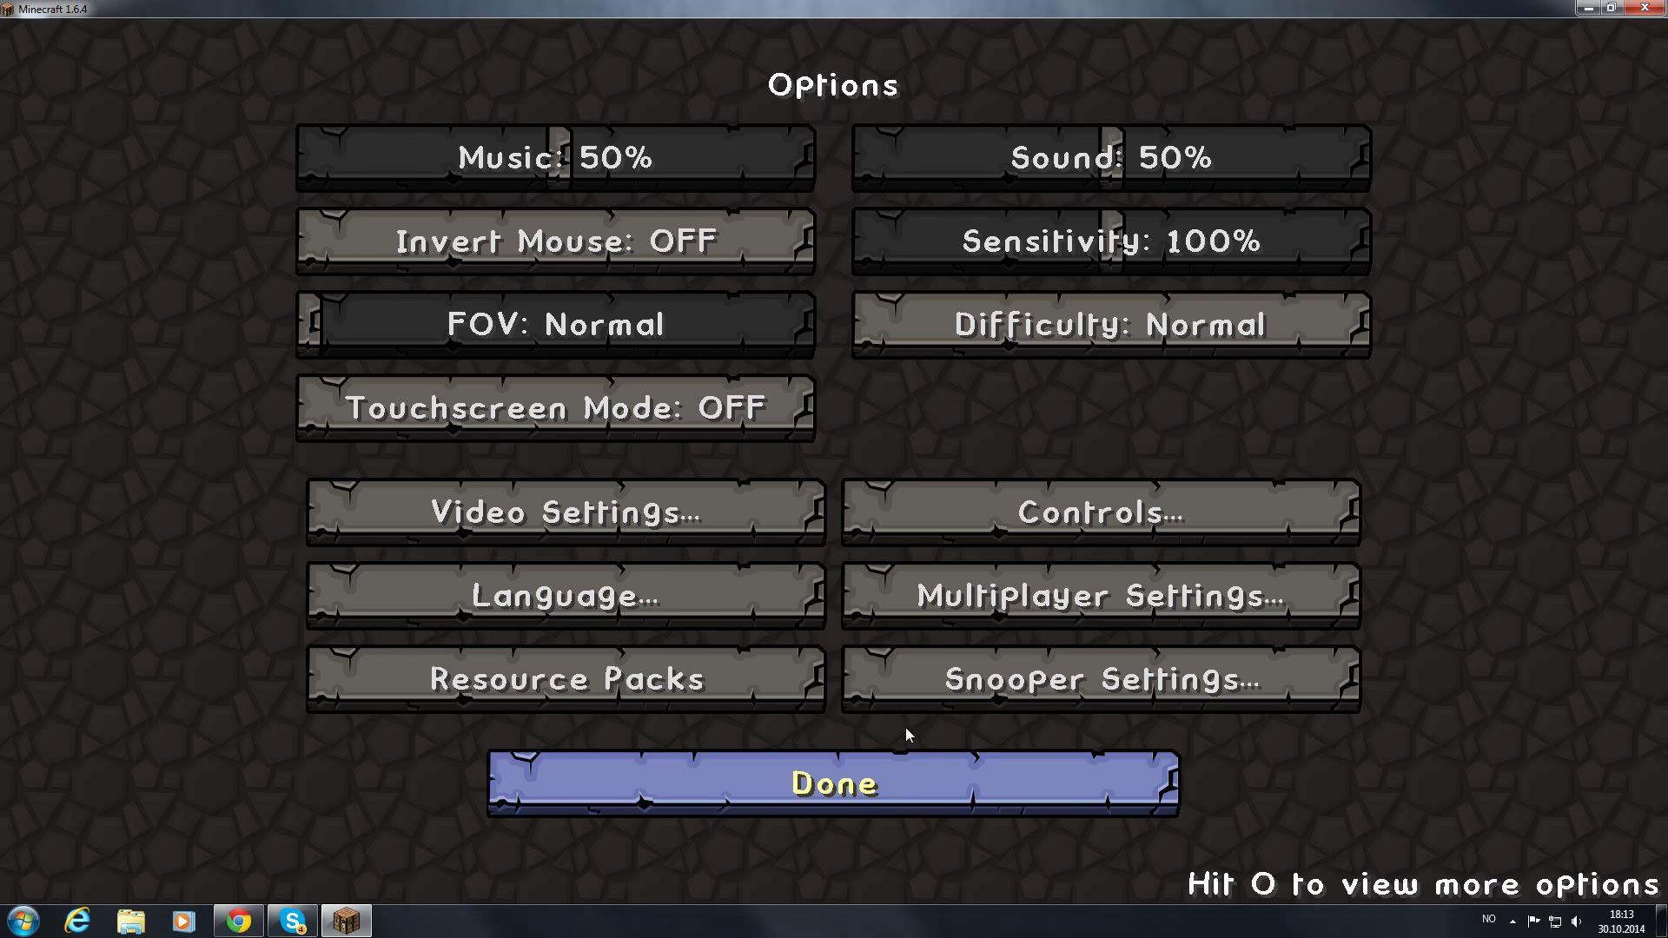
# - Return to the main menu, quit Minecraft, and close the Technic Launcher window
pyautogui.click(722, 759)
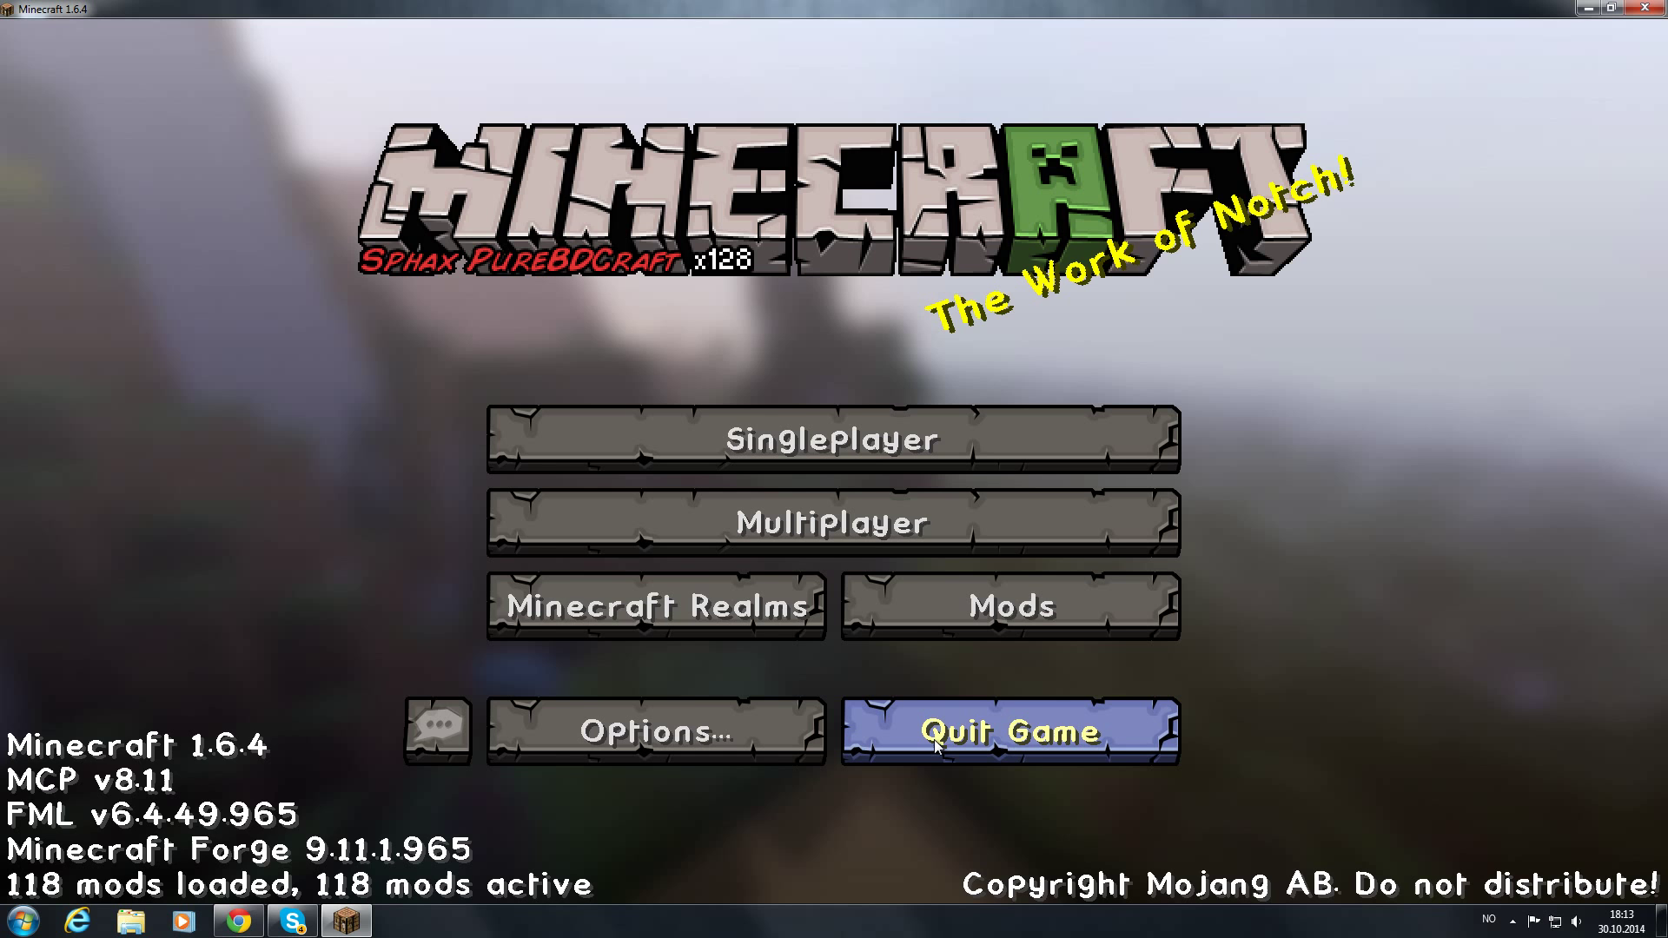
pyautogui.click(823, 439)
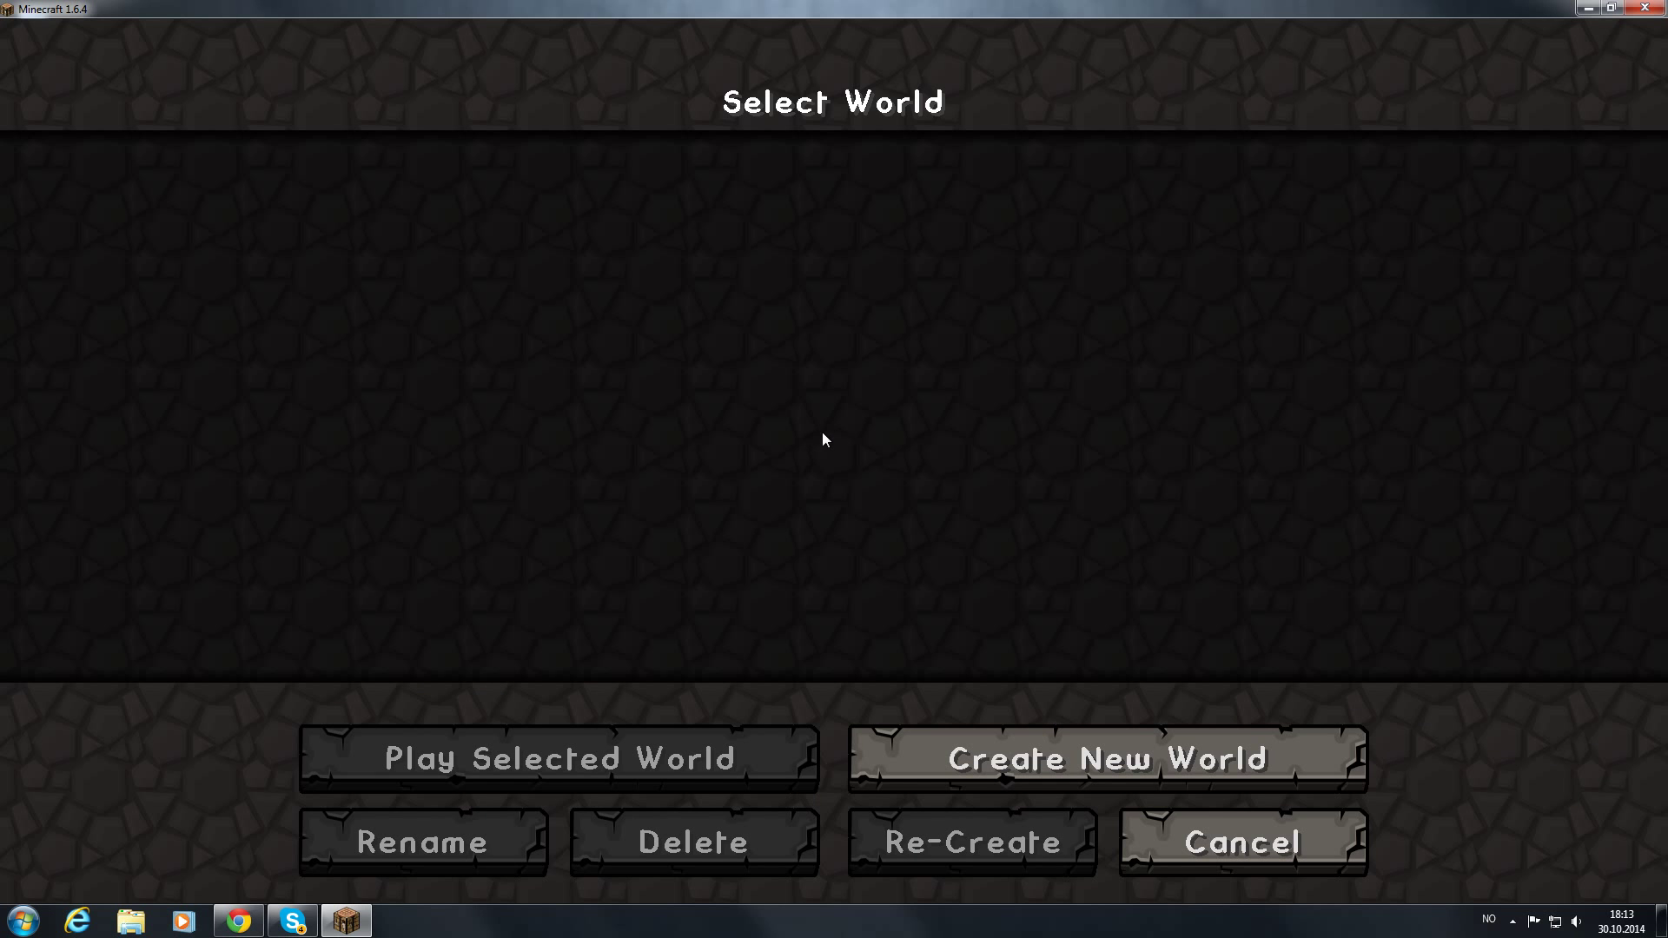
pyautogui.click(1143, 822)
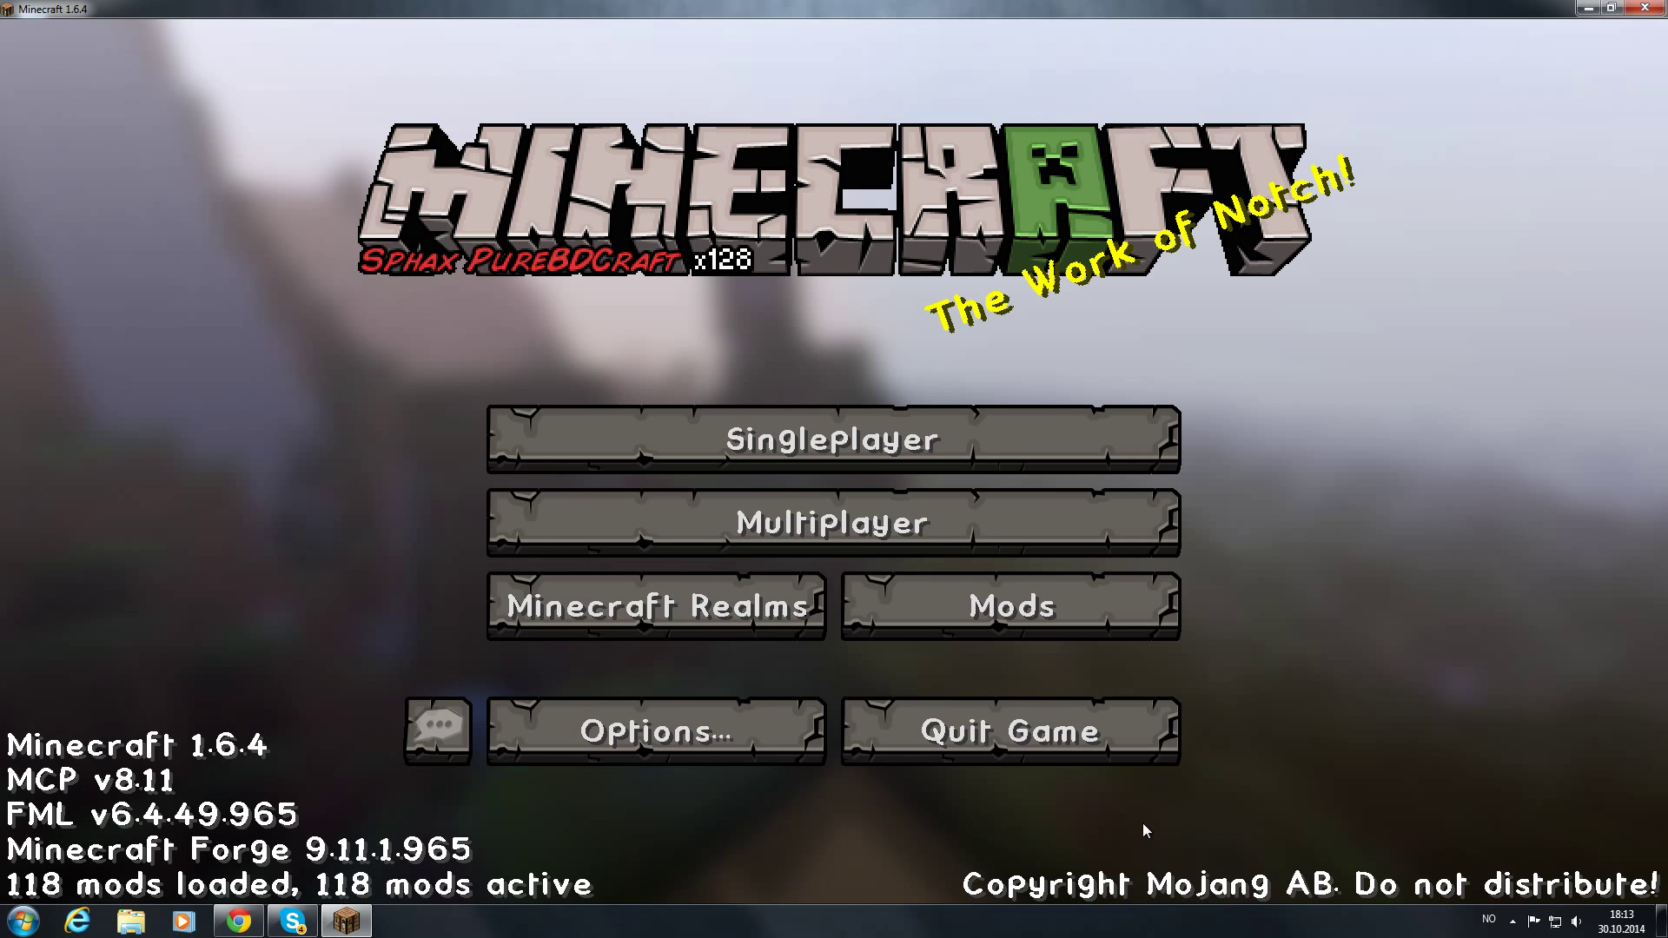
pyautogui.click(997, 744)
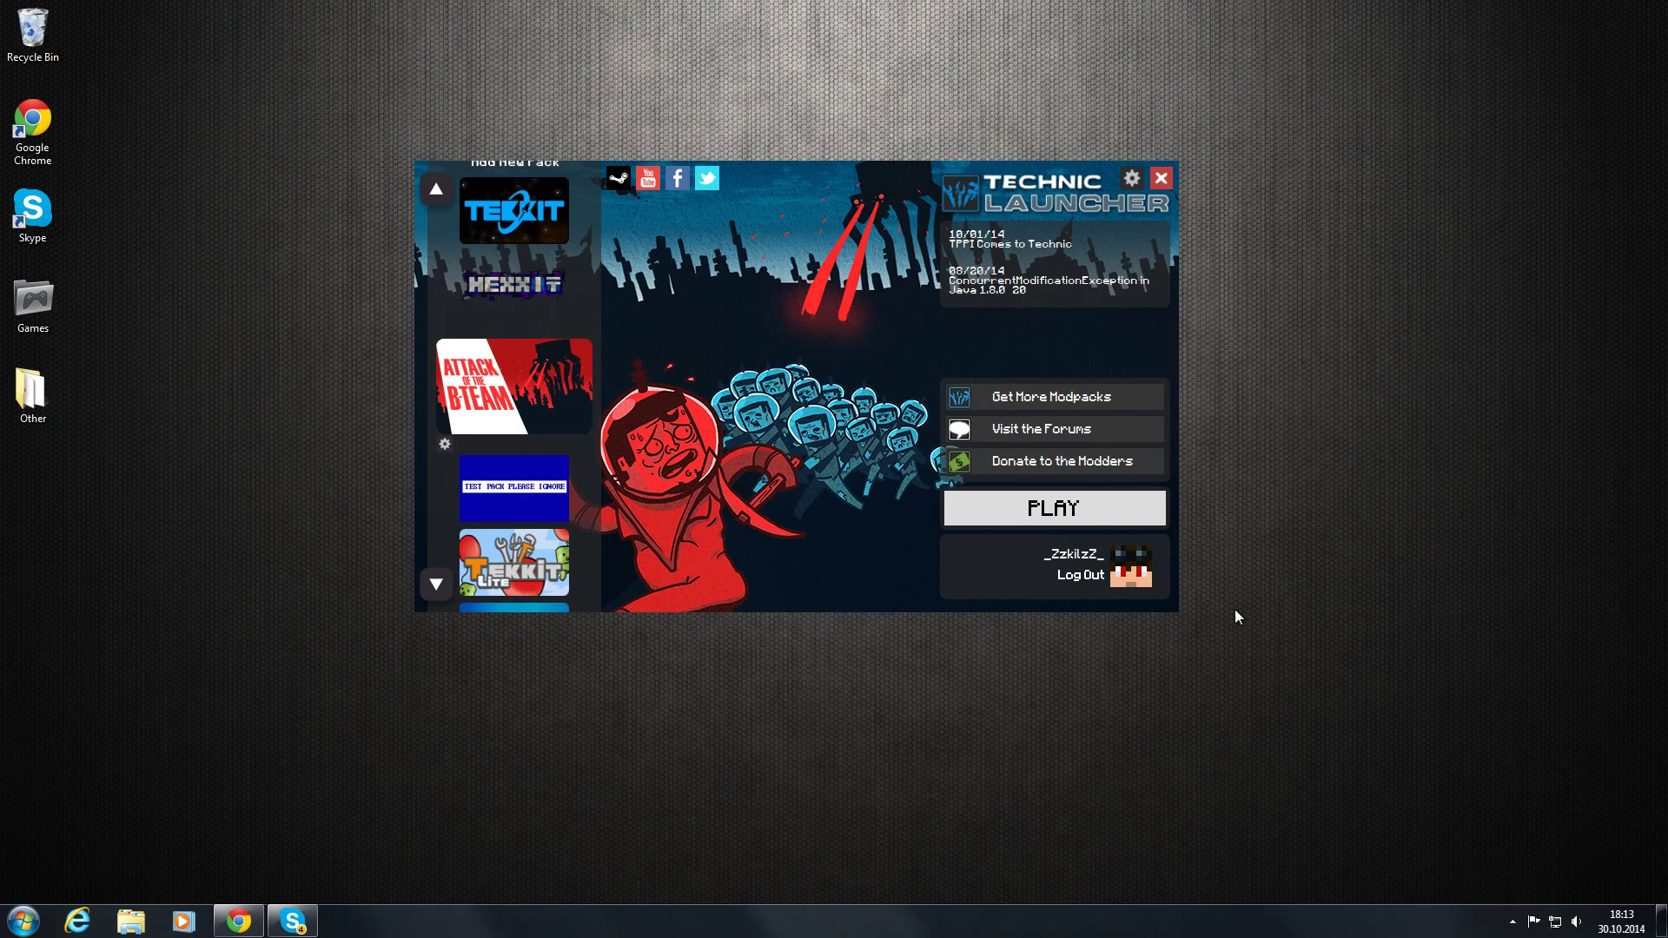
pyautogui.click(1161, 178)
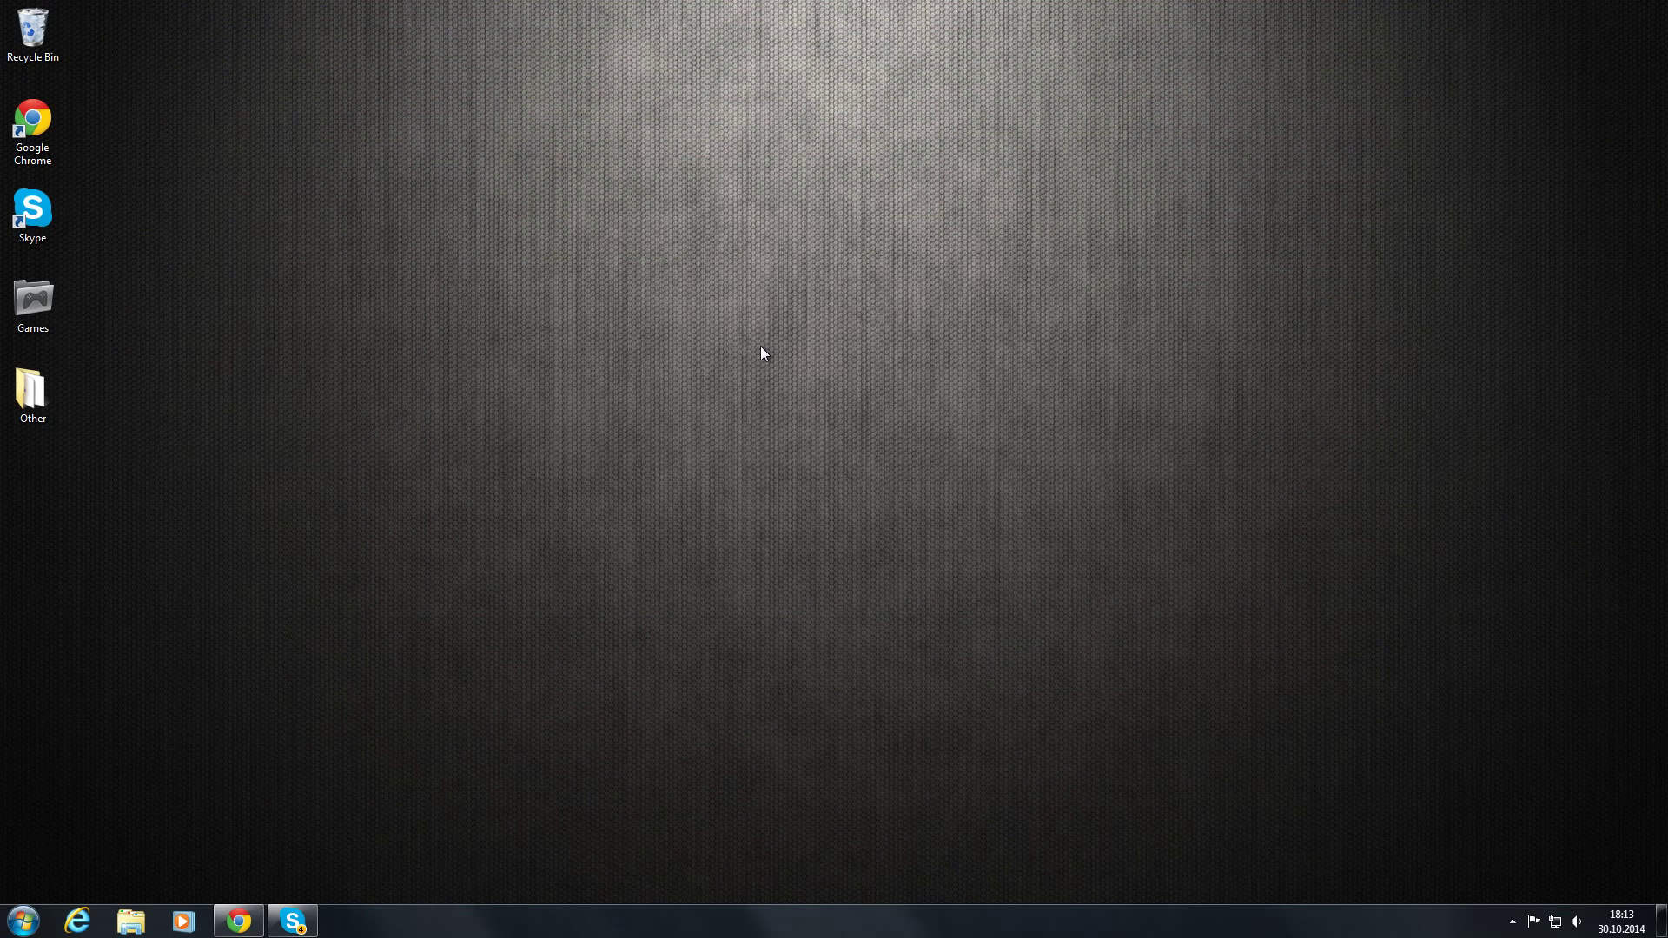